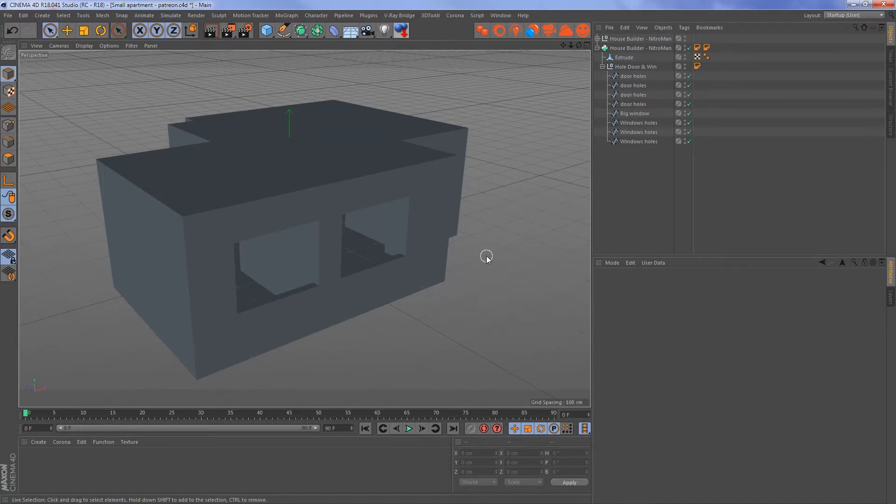
- Examine the balcony area of the apartment model and its floor plan in the perspective, top and right views
mouse_move(484, 259)
alt+mouse_down()
mouse_move(435, 243)
mouse_move(472, 250)
mouse_move(460, 276)
mouse_move(435, 288)
alt+mouse_up()
key(F2)
alt+middle_drag(455, 253, 401, 155)
alt+right_drag(382, 310, 402, 288)
alt+middle_drag(402, 288, 424, 316)
alt+right_drag(423, 315, 409, 309)
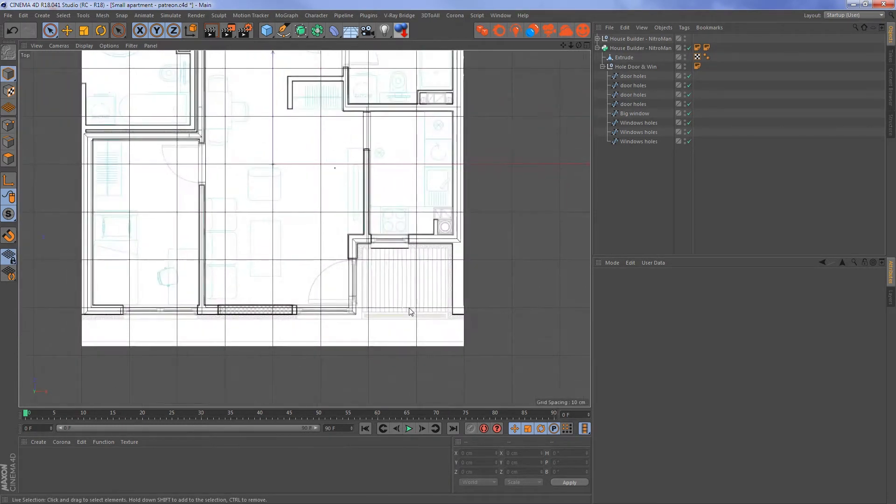
key(F1)
alt+drag(424, 304, 401, 277)
key(F2)
scroll(428, 314, up, 4)
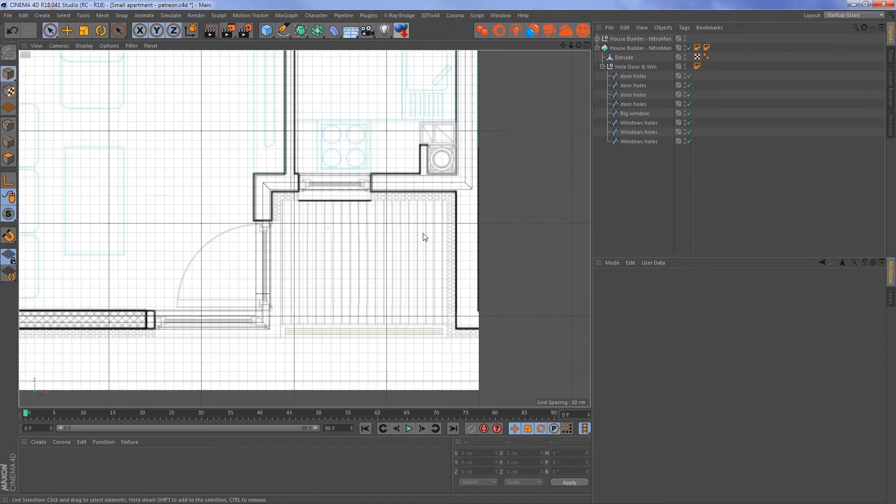
key(F1)
alt+drag(452, 234, 471, 239)
key(F3)
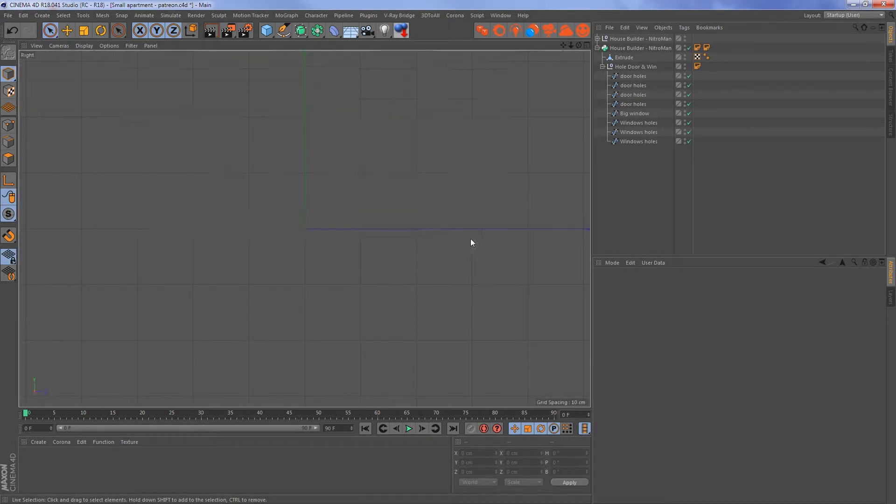
middle_drag(457, 210, 432, 243)
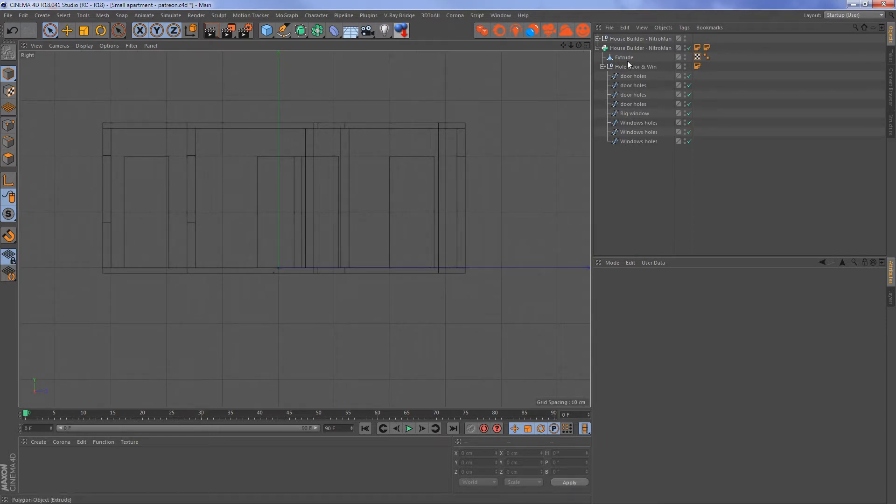
- Select the Wall object inside the House Builder null group and switch to editing its polygons
click(597, 48)
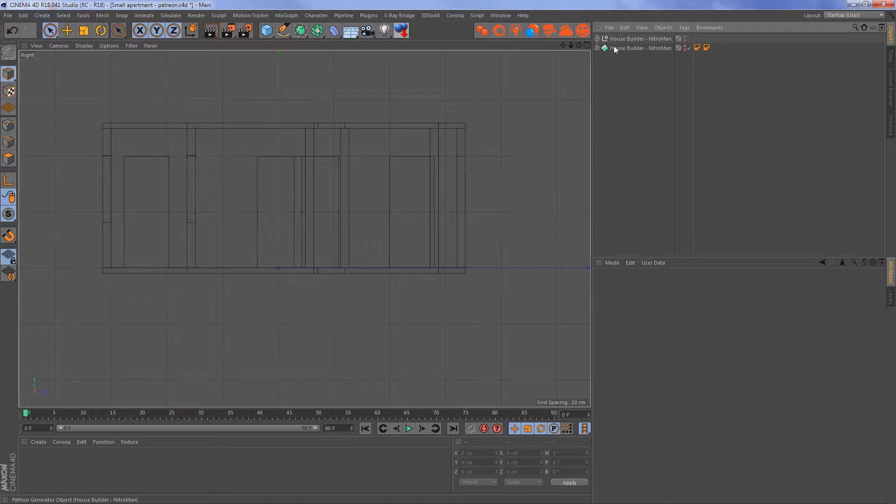
click(597, 38)
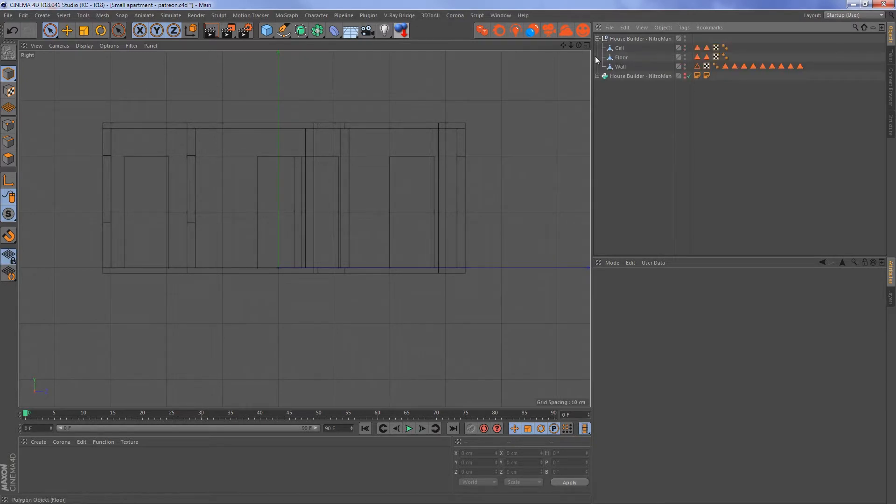
click(621, 63)
key(F1)
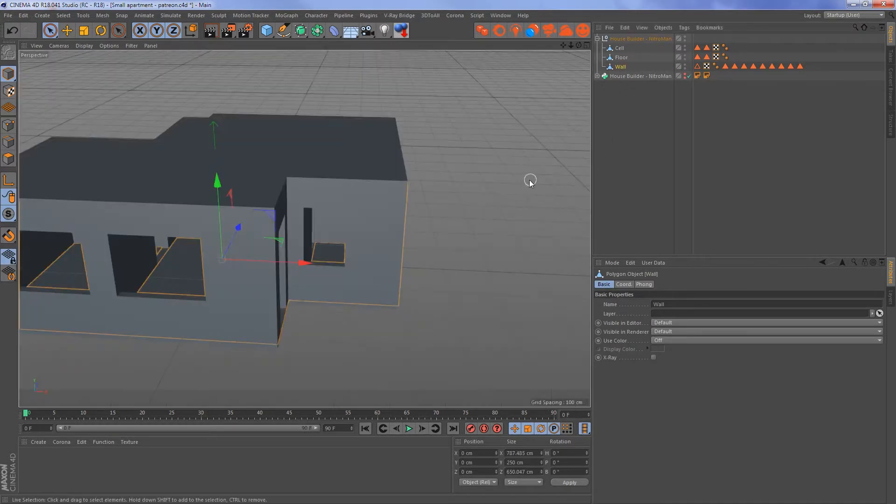
click(8, 159)
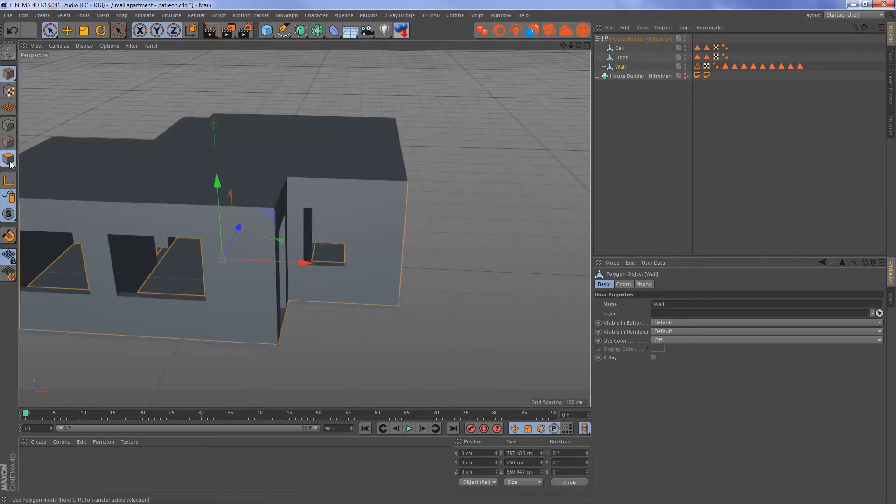
click(473, 227)
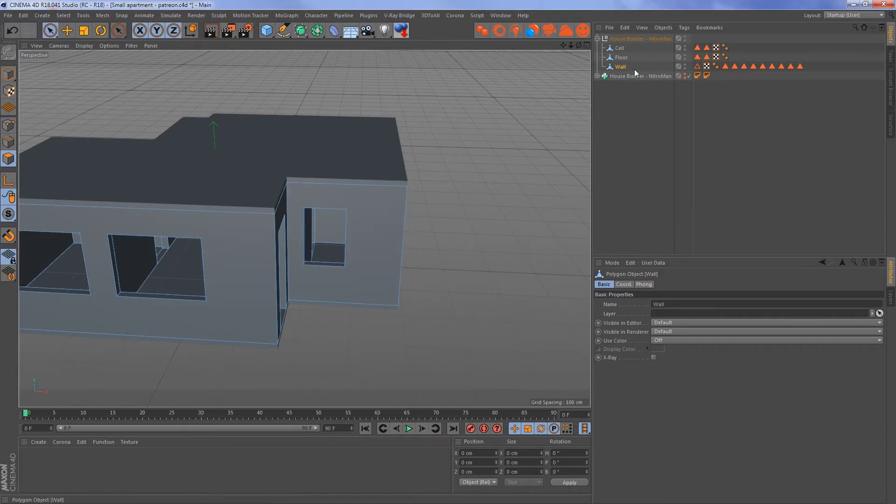
- Cut a vertical line through the Wall's outer end beyond the kitchen window with Line Cut in the front view
alt+drag(432, 206, 503, 193)
key(F2)
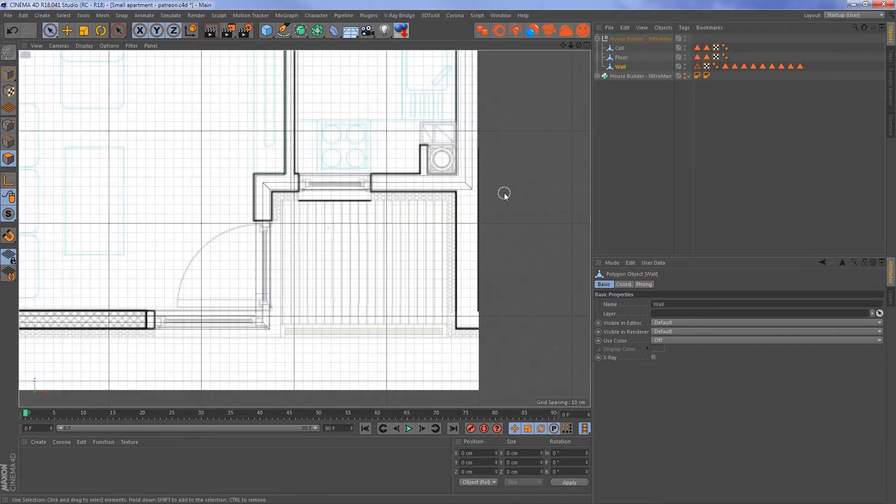
key(F3)
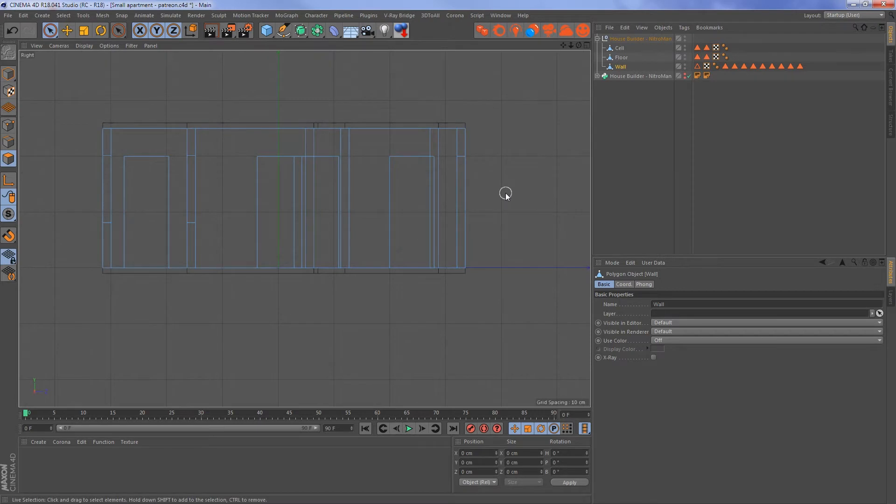
key(F4)
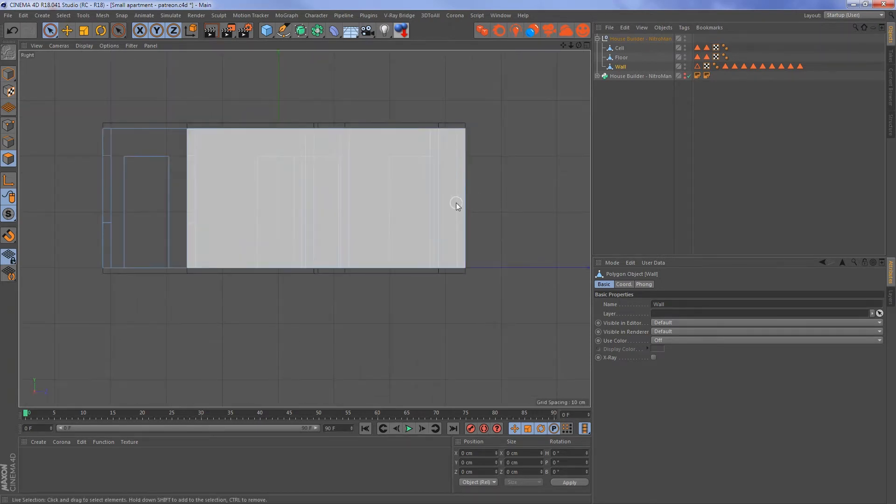
click(475, 198)
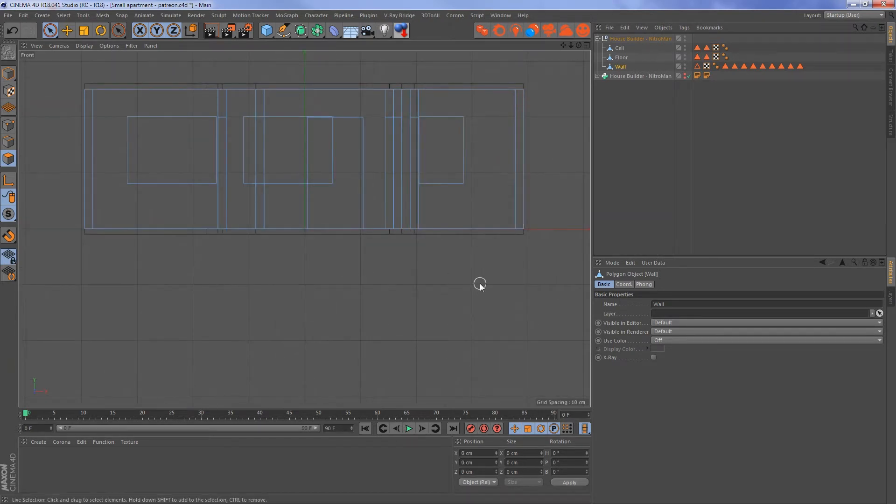
key(k)
click(485, 286)
key(k)
key(k)
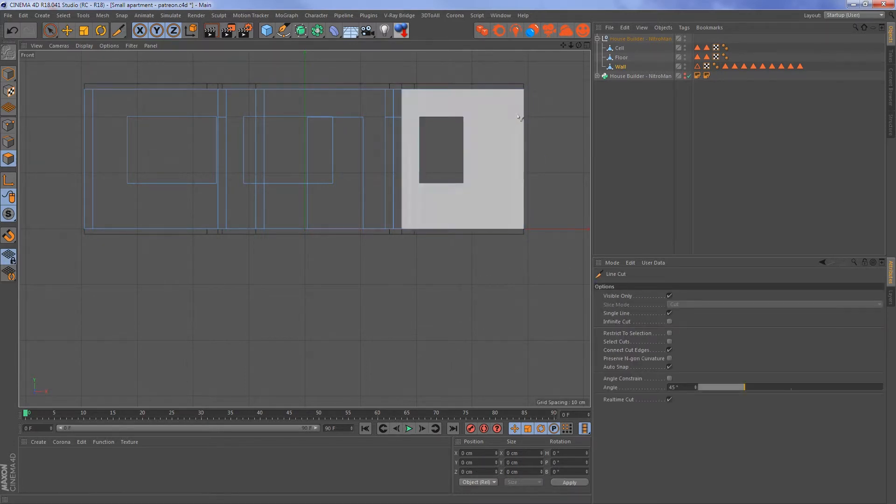
click(511, 70)
click(510, 243)
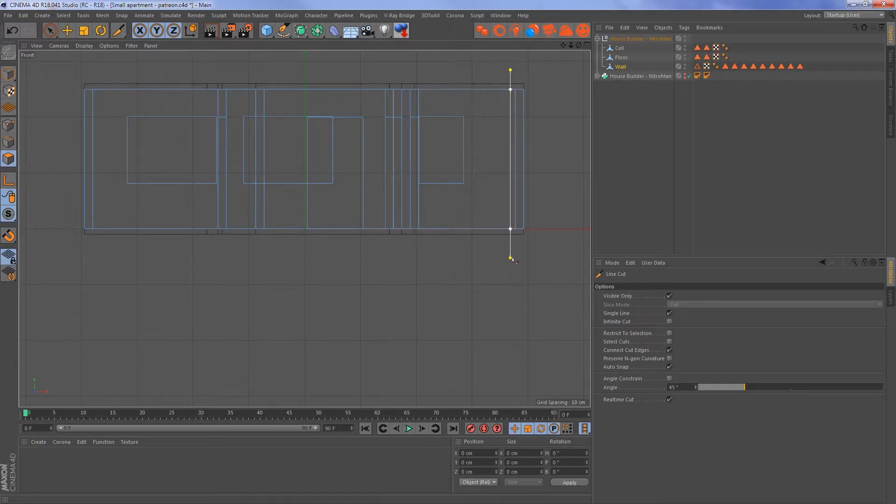
key(Escape)
- Extrude the narrow strip at the Wall's outer end by about 149 cm to match the balcony side wall in the plan
key(F2)
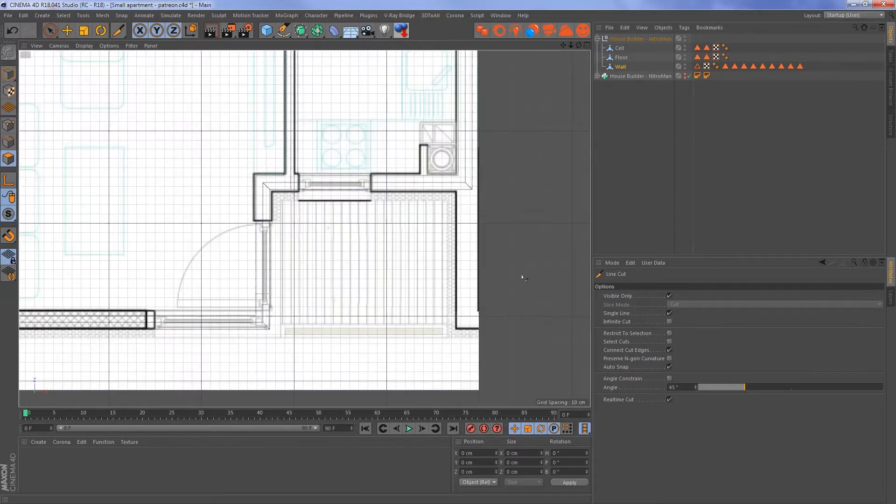
scroll(517, 227, down, 4)
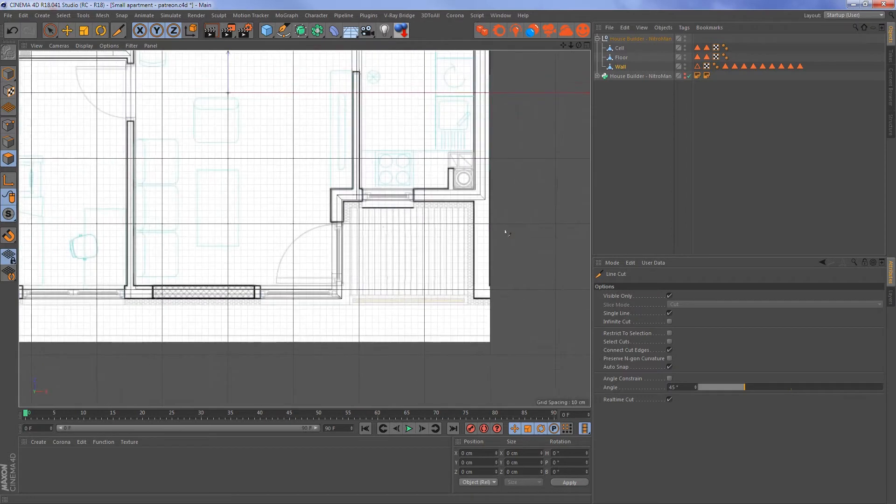
key(F1)
key(space)
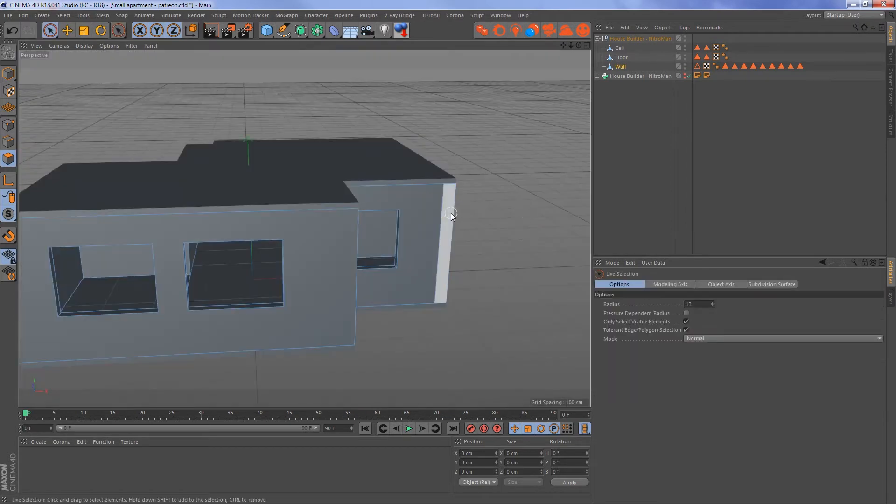
click(449, 215)
drag(478, 275, 505, 310)
key(F2)
alt+middle_drag(506, 284, 509, 255)
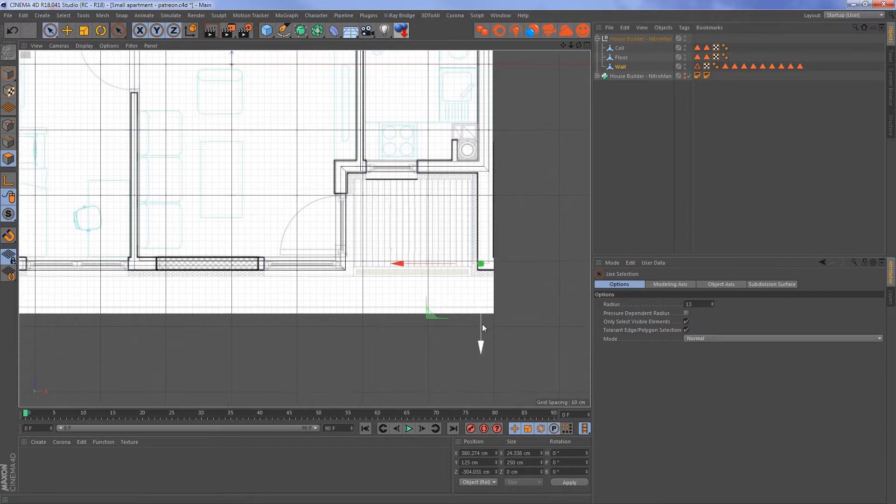
mouse_move(482, 323)
mouse_down()
mouse_move(484, 312)
mouse_move(489, 332)
mouse_up()
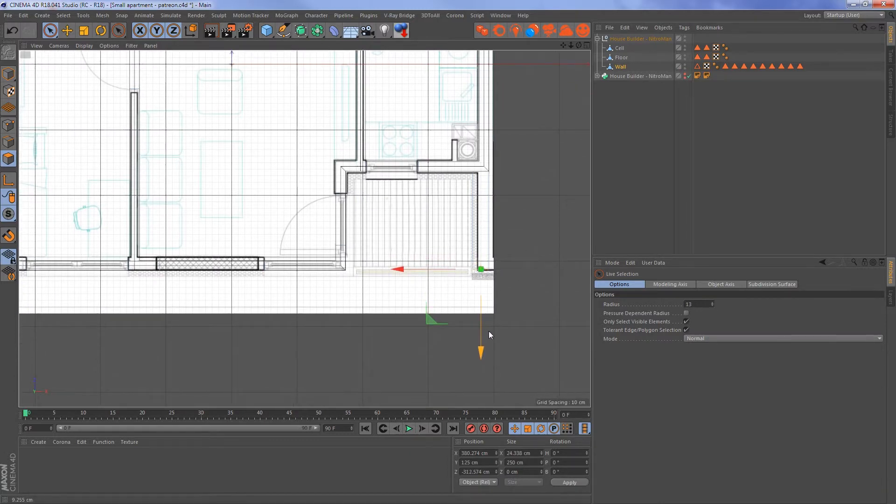
key(F1)
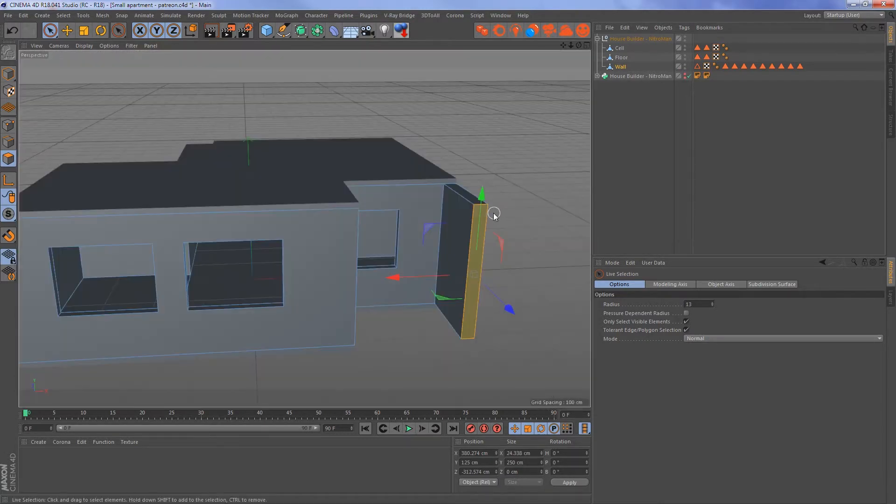
- Move the balcony wall's inner face to about X 377.9 cm, lining it up with the floor plan
click(457, 232)
drag(415, 260, 422, 261)
key(F2)
scroll(507, 233, up, 6)
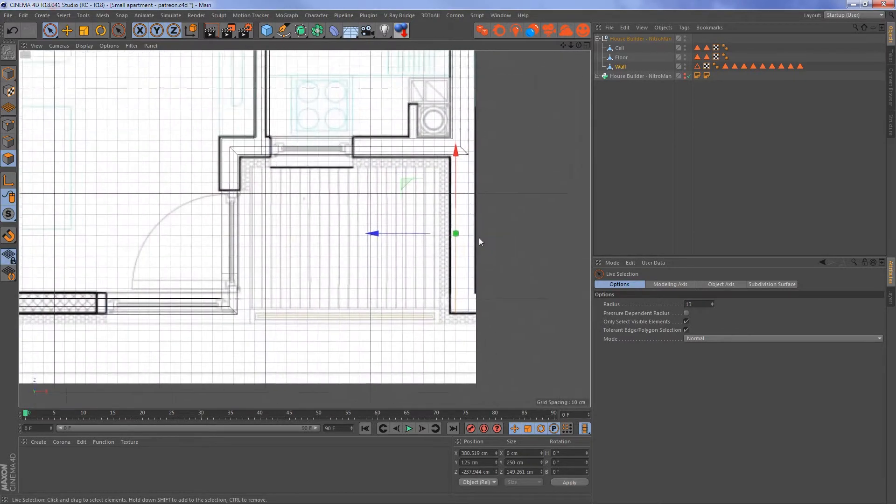
middle_drag(444, 254, 455, 246)
drag(356, 250, 351, 249)
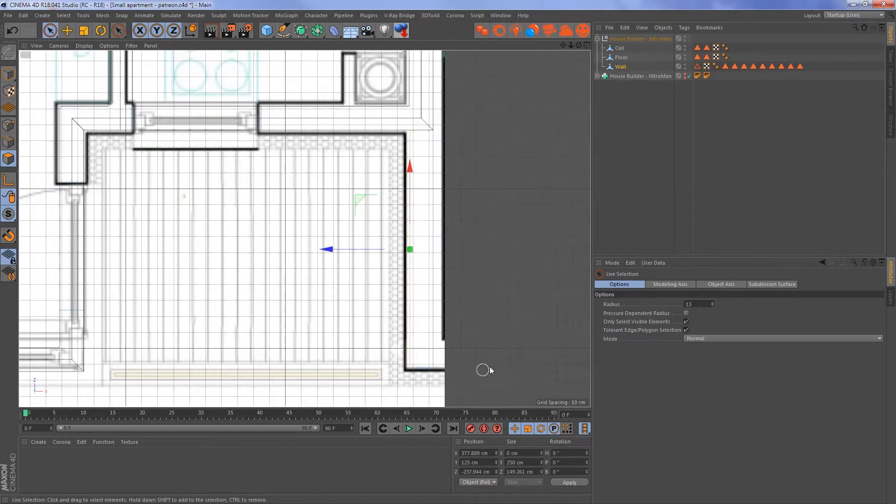
middle_drag(495, 229, 525, 222)
scroll(525, 222, up, 1)
scroll(504, 231, down, 2)
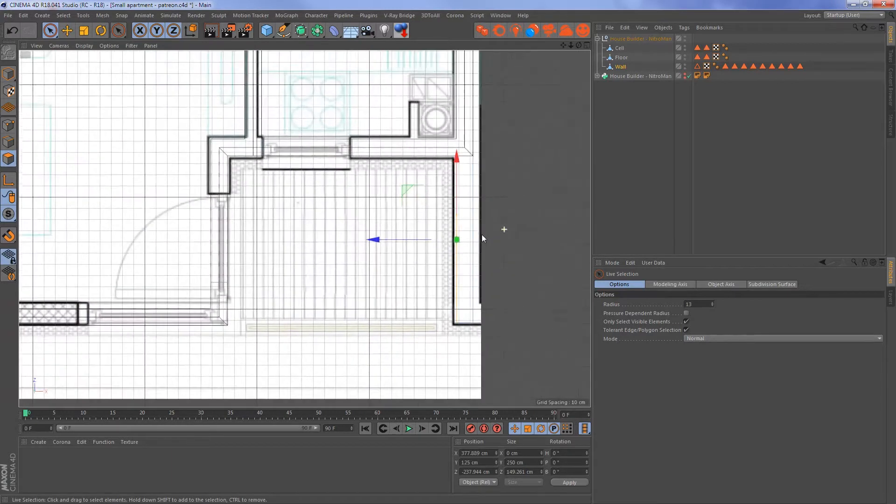
- Set the X size of the balcony wall's top face to 15 cm
key(F1)
alt+drag(486, 195, 512, 226)
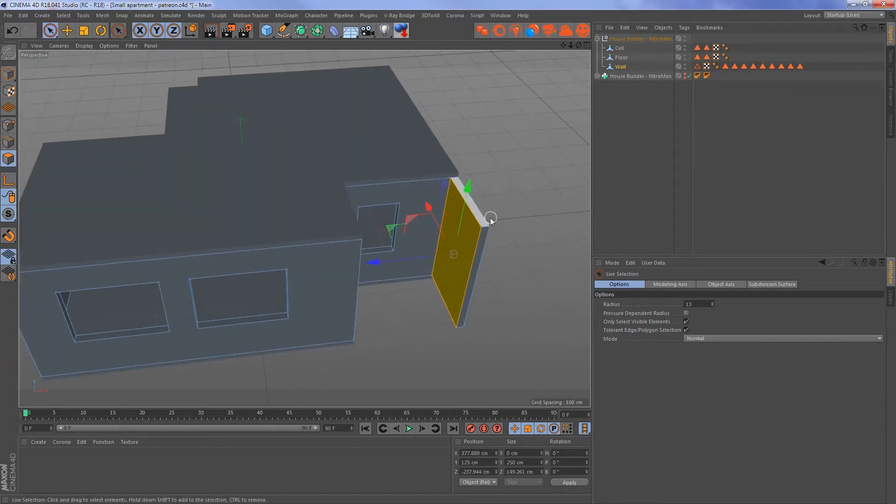
click(487, 215)
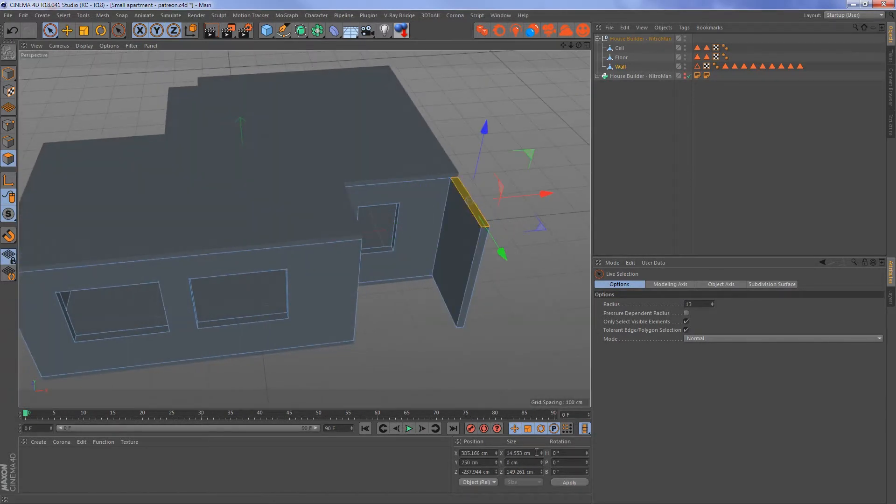
text(15)
key(Return)
key(ctrl+z)
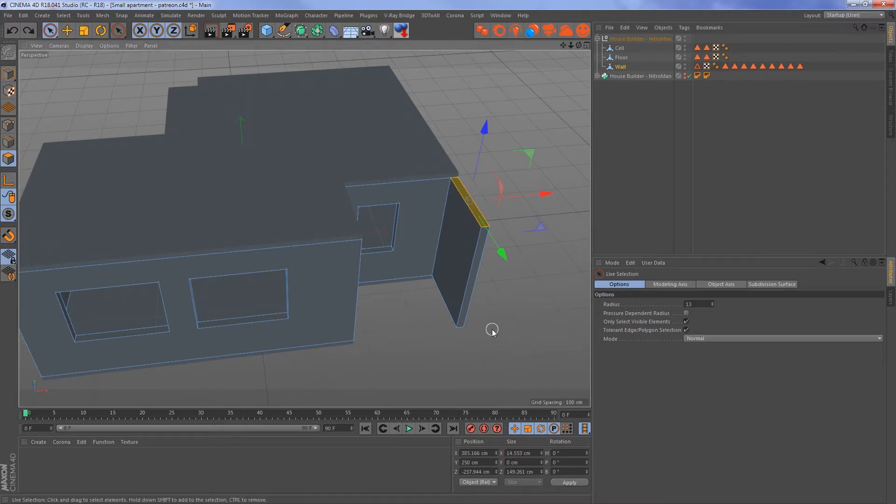
drag(528, 455, 532, 456)
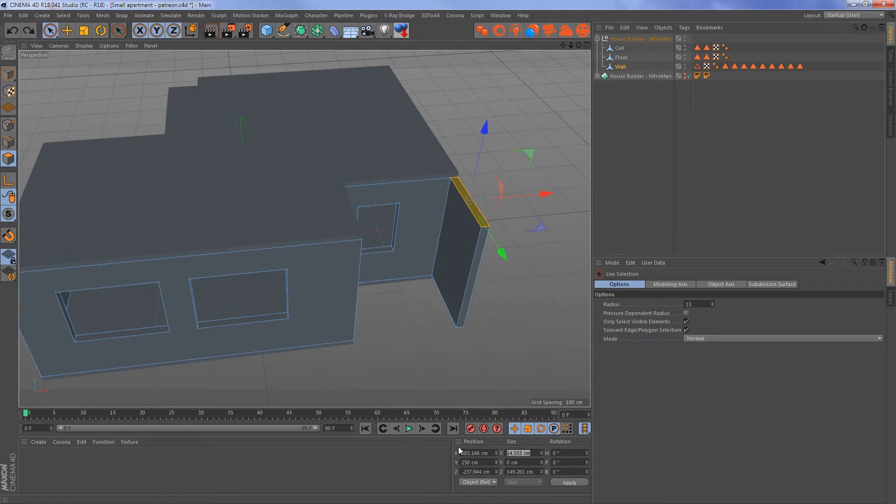
text(15)
key(Return)
- Set the X size of the balcony wall's bottom face to 15 cm
alt+drag(544, 296, 509, 187)
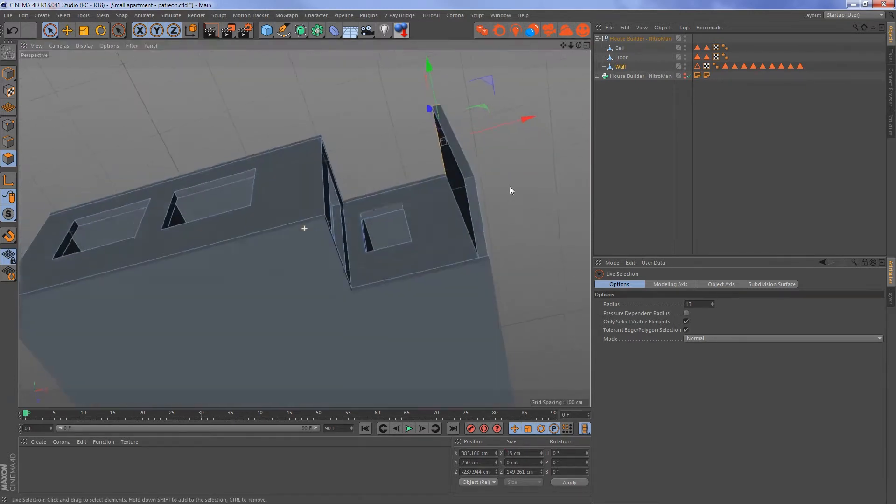
click(478, 202)
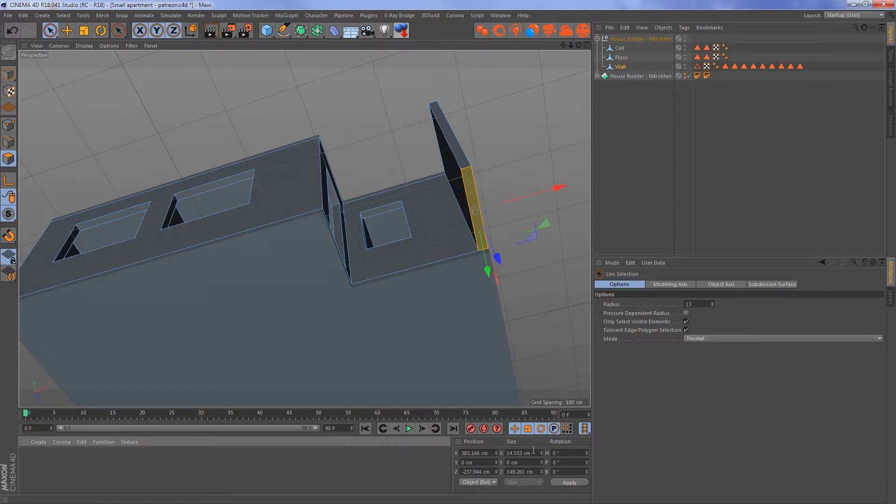
drag(533, 452, 468, 450)
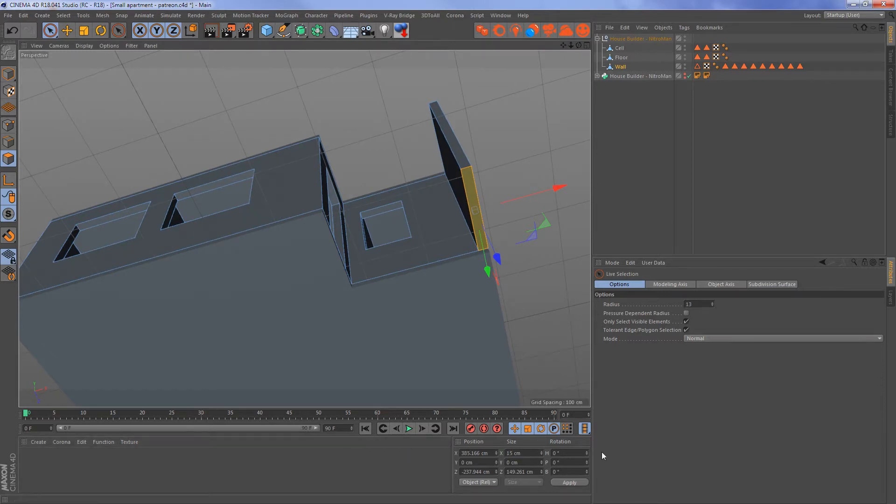
- Extrude the Floor's two side polygons along the balcony recess outward by about 151 cm, level with the outer wall edge
alt+drag(537, 303, 518, 243)
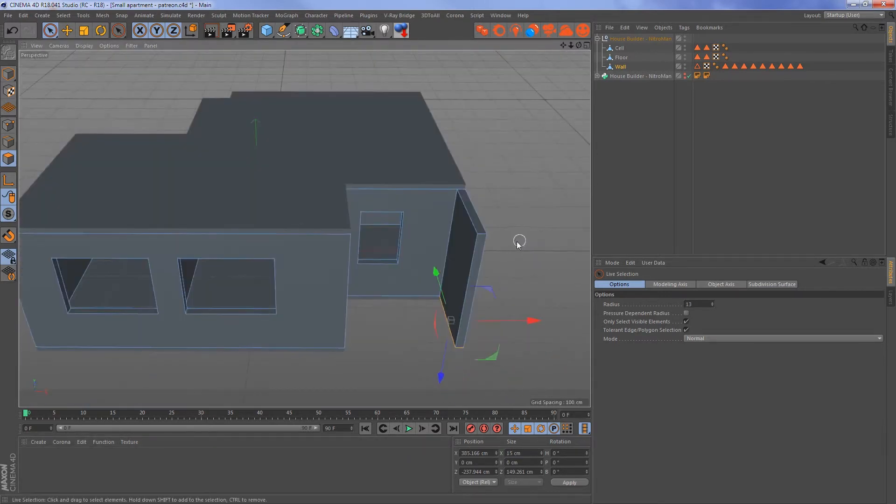
click(620, 49)
click(621, 57)
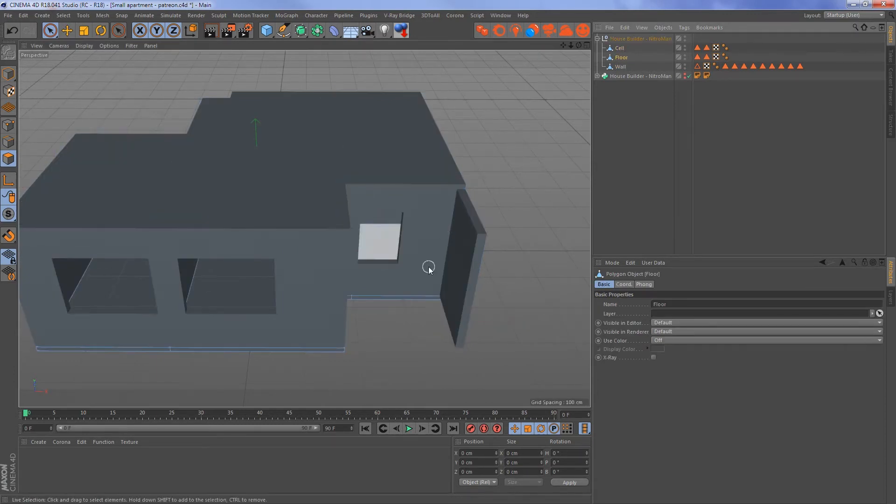
alt+drag(426, 264, 364, 296)
click(355, 306)
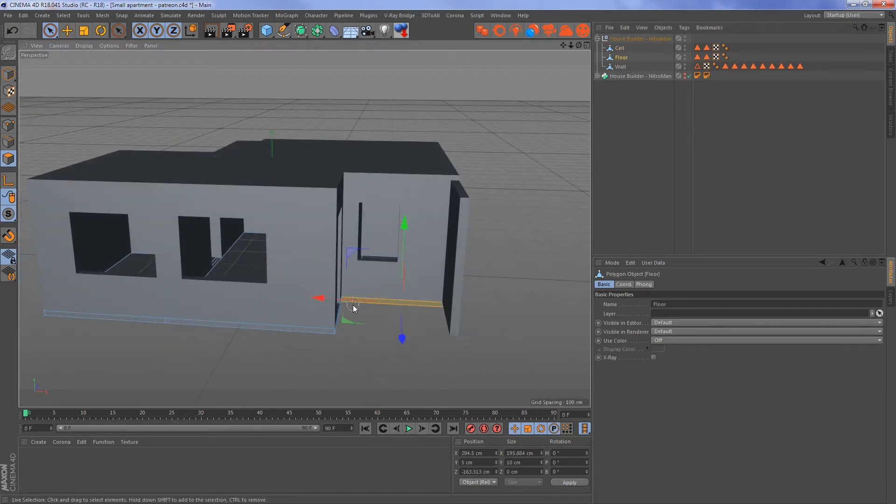
mouse_move(388, 335)
alt+mouse_down()
mouse_move(354, 347)
mouse_move(377, 334)
alt+mouse_up()
alt+right_drag(377, 334, 404, 326)
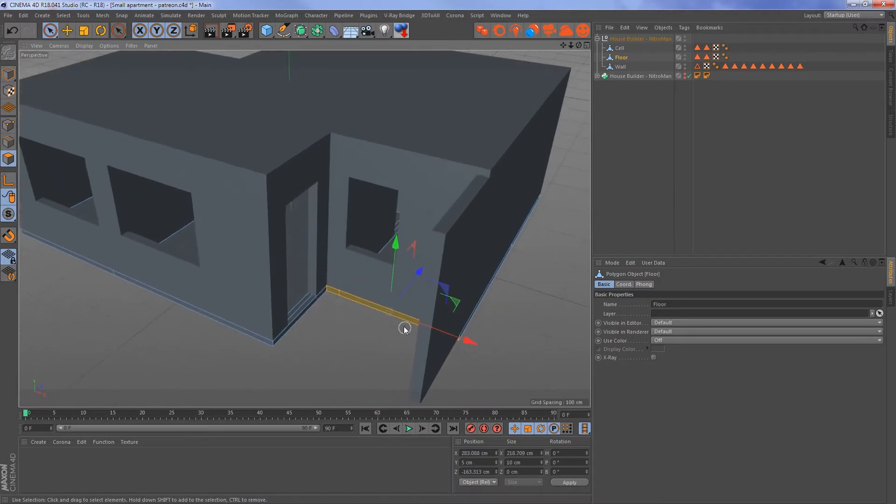
drag(422, 272, 364, 300)
alt+middle_drag(364, 300, 370, 261)
alt+drag(376, 294, 422, 321)
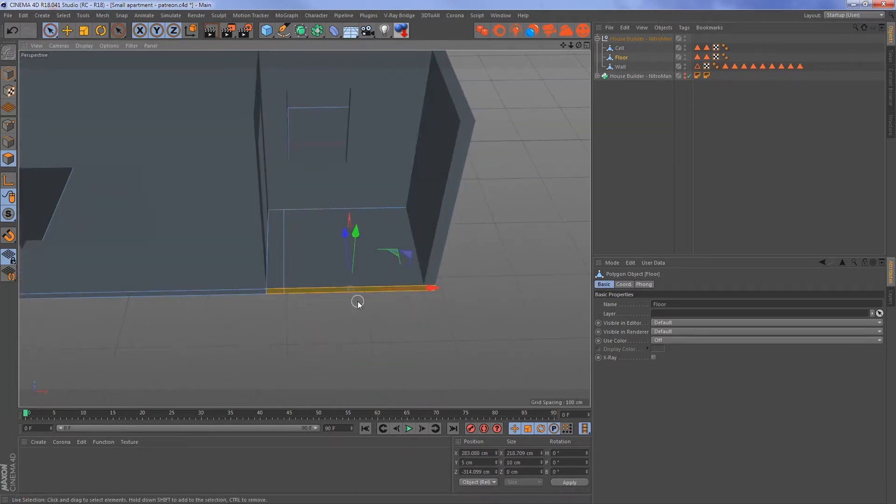
alt+right_drag(296, 279, 355, 282)
click(8, 73)
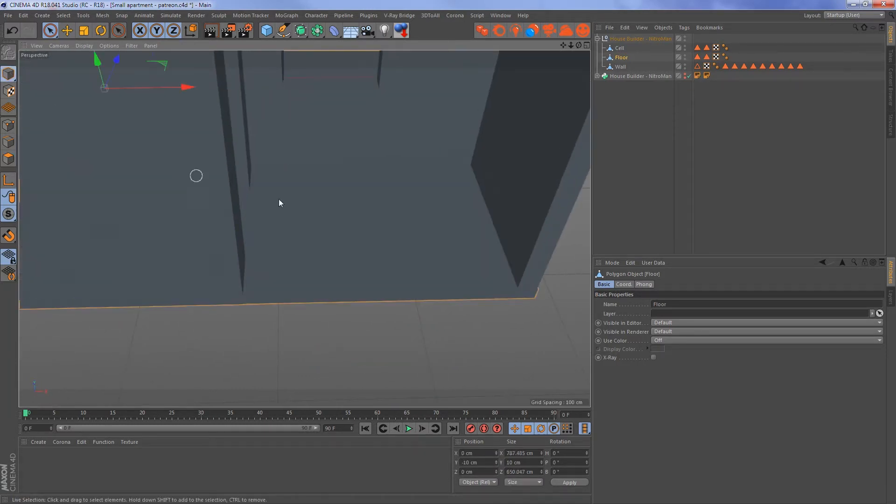
- Compare the extended balcony floor and the interior partition layout with the floor plan from above
alt+right_drag(379, 224, 346, 233)
key(F2)
scroll(409, 293, down, 5)
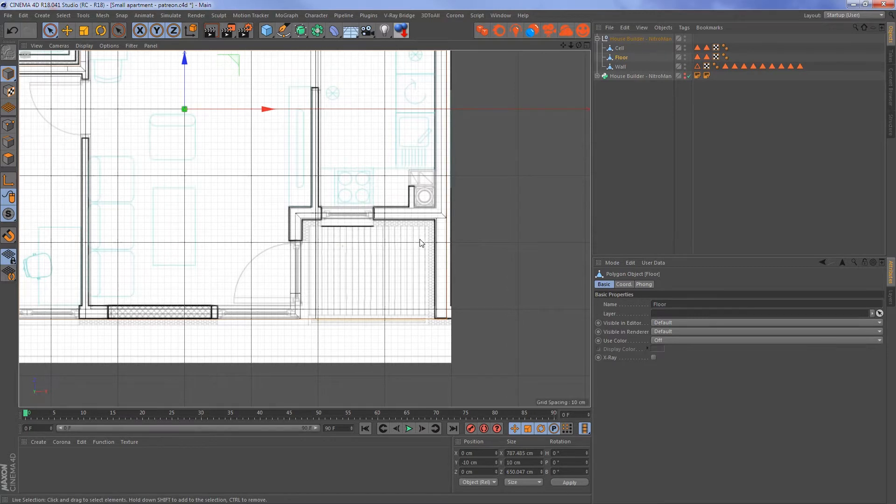
scroll(496, 221, down, 6)
scroll(491, 221, up, 3)
alt+middle_drag(476, 221, 476, 282)
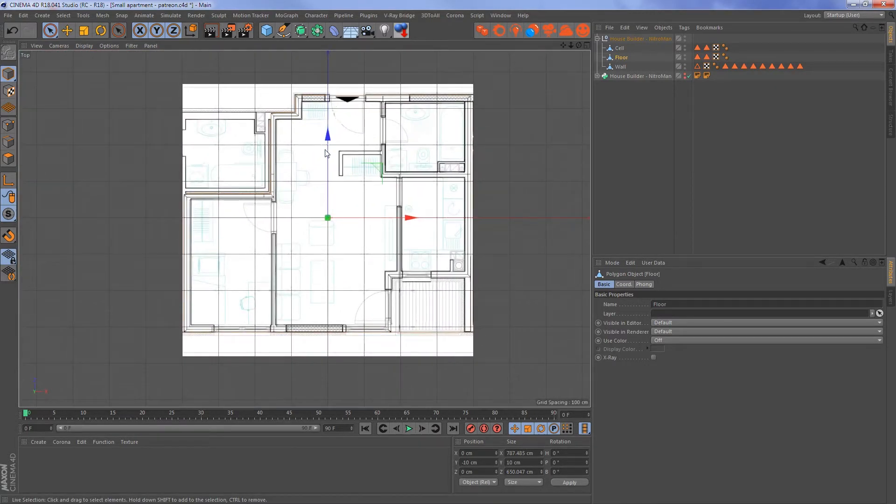
scroll(346, 148, up, 8)
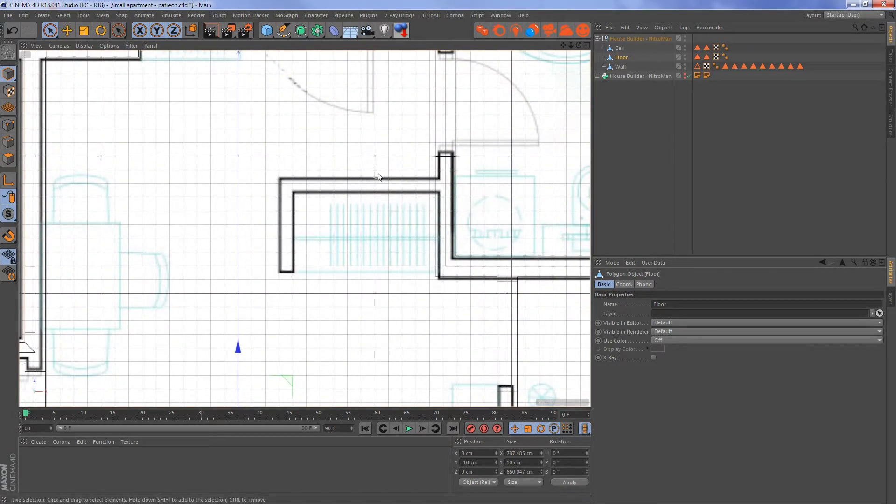
scroll(329, 228, down, 5)
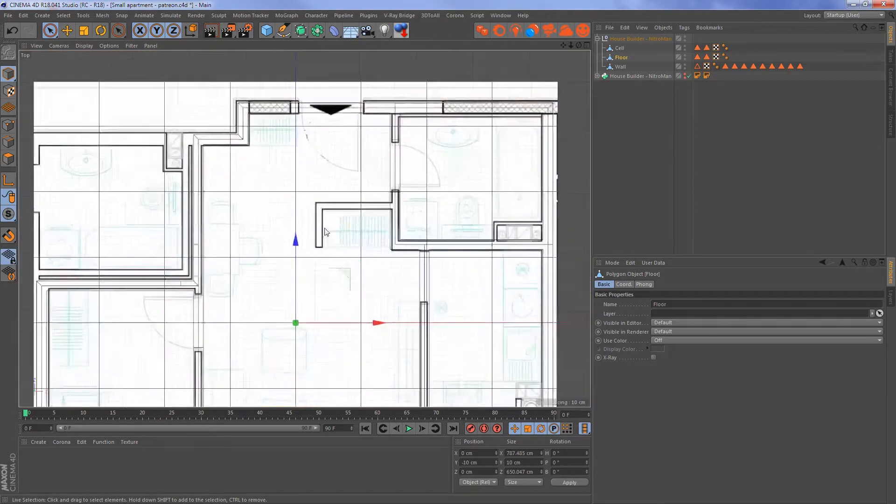
scroll(317, 215, up, 8)
scroll(420, 226, down, 10)
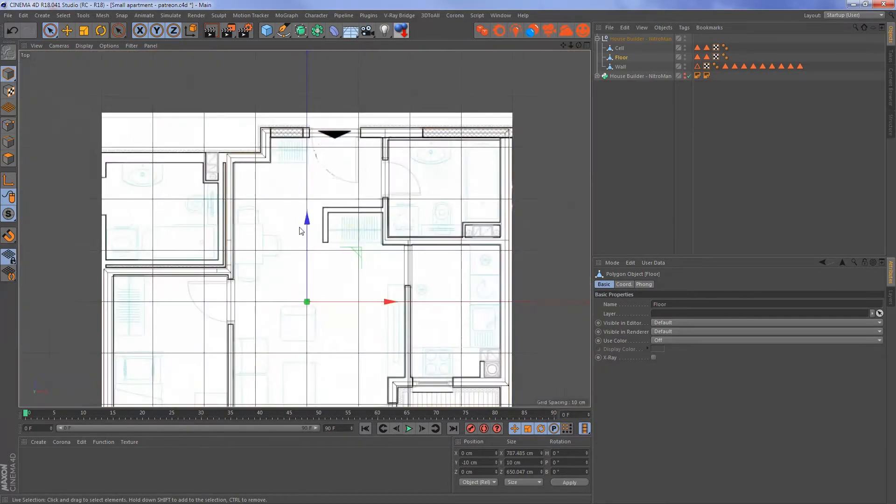
- Inspect the apartment model in perspective, from the balcony and facade through the interior rooms and openings
key(F1)
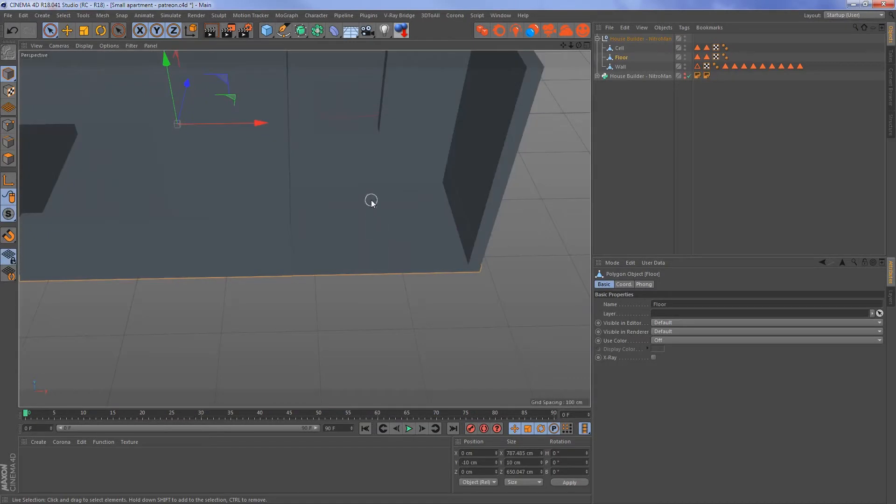
alt+right_drag(220, 120, 447, 193)
alt+middle_drag(447, 192, 500, 198)
alt+drag(334, 174, 416, 143)
alt+middle_drag(216, 194, 303, 42)
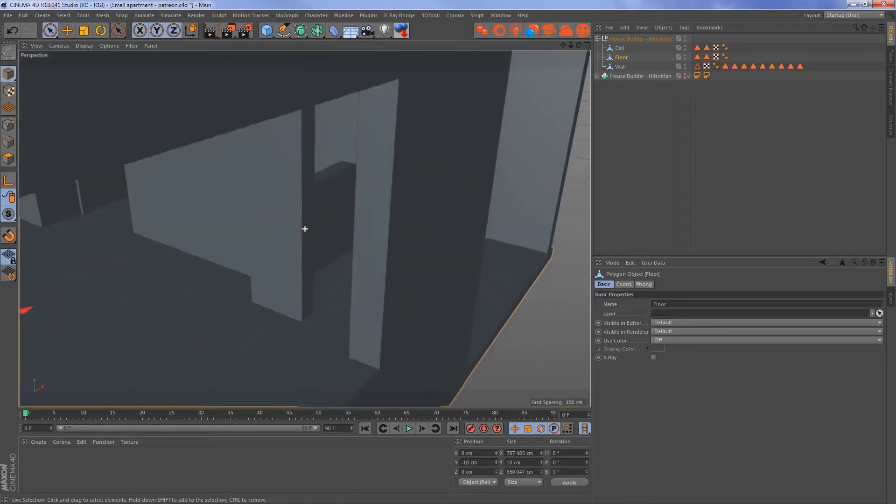
alt+drag(179, 261, 105, 218)
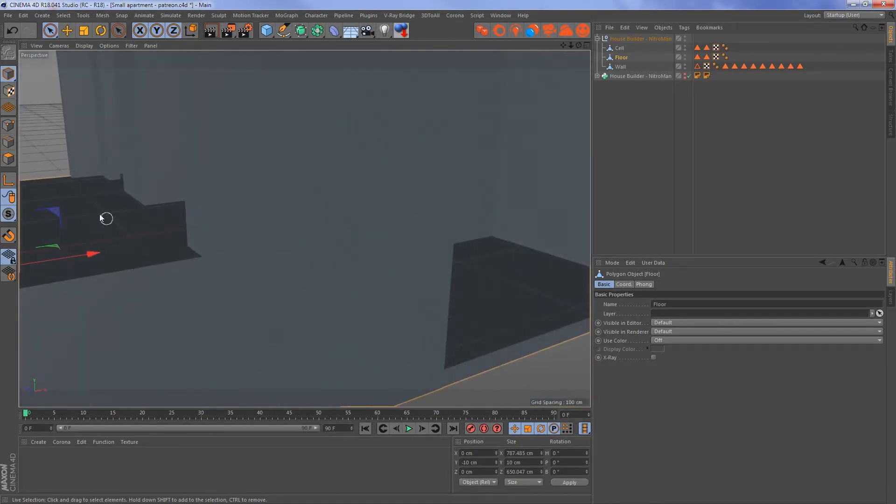
alt+drag(75, 173, 97, 167)
alt+middle_drag(96, 167, 309, 213)
alt+drag(294, 215, 254, 212)
alt+right_drag(154, 205, 134, 211)
alt+right_drag(368, 238, 315, 240)
alt+middle_drag(315, 240, 129, 198)
alt+right_drag(365, 228, 412, 216)
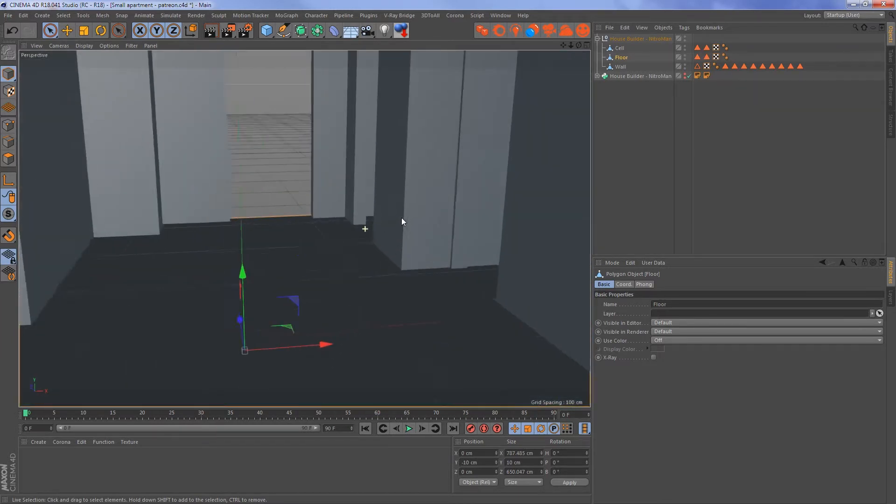
alt+middle_drag(347, 225, 348, 248)
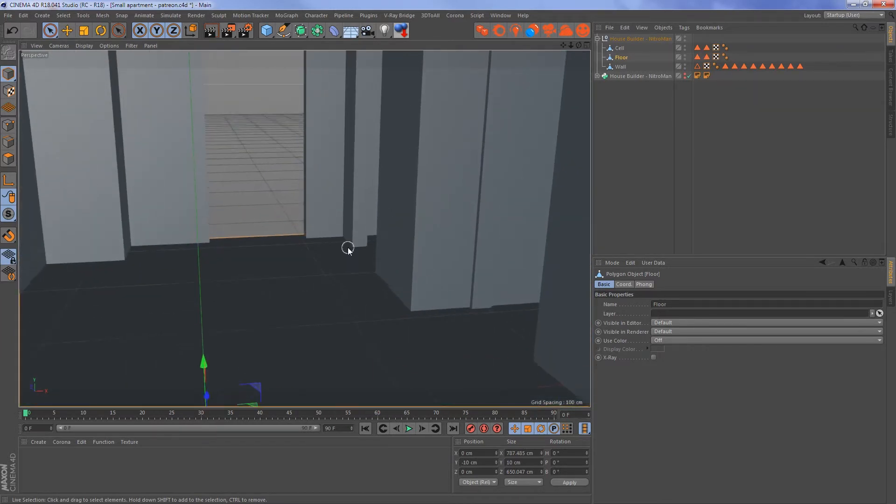
alt+drag(335, 244, 563, 237)
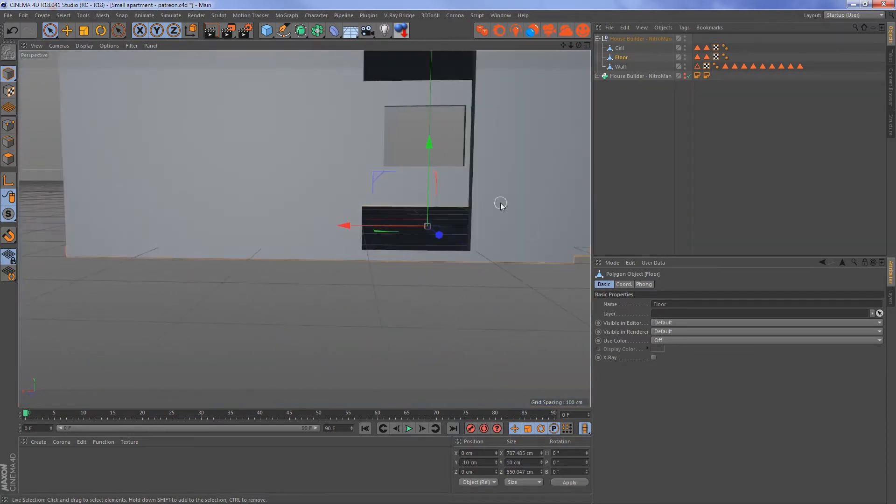
alt+right_drag(494, 161, 563, 153)
alt+drag(383, 175, 432, 163)
alt+middle_drag(433, 162, 424, 207)
alt+drag(425, 207, 135, 217)
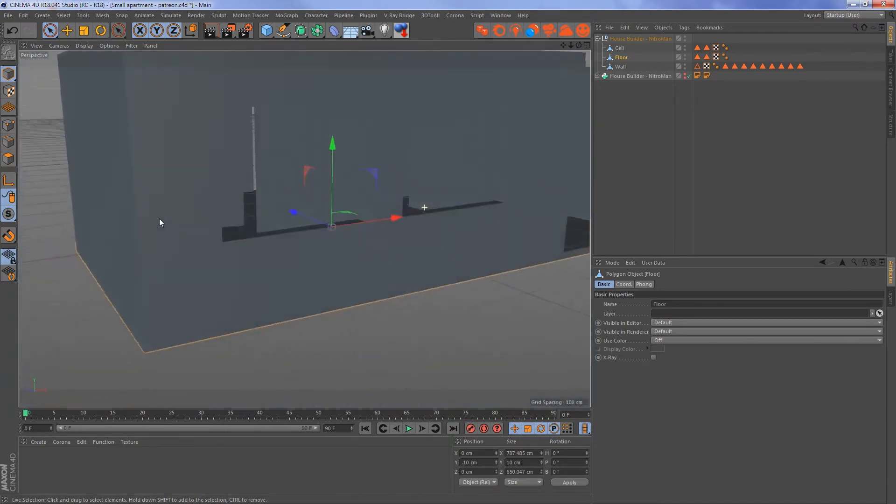
alt+middle_drag(303, 228, 210, 231)
alt+drag(333, 219, 314, 224)
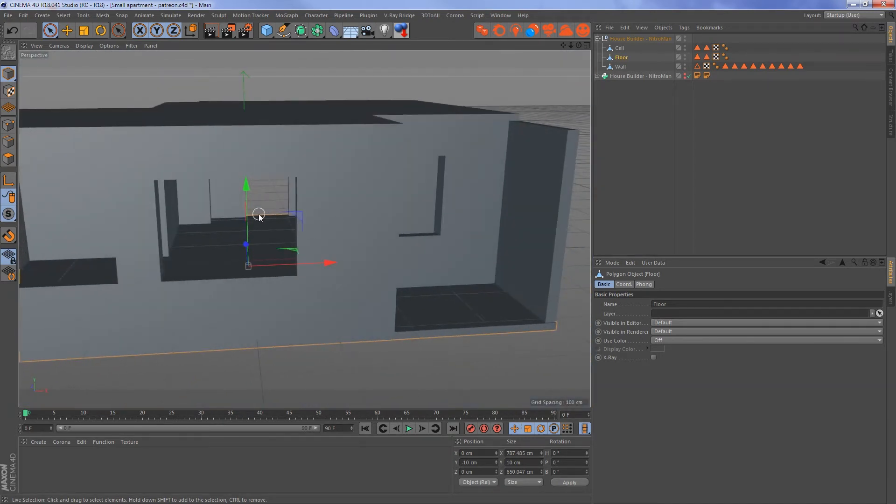
alt+right_drag(215, 201, 289, 189)
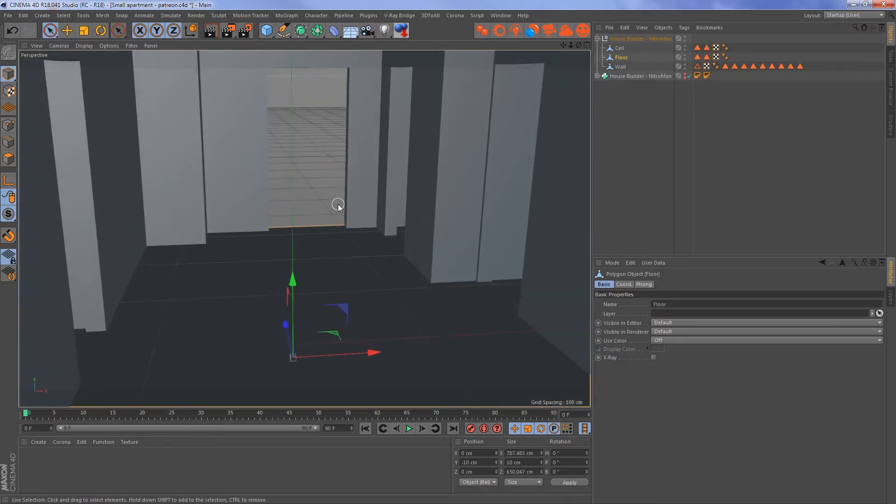
alt+middle_drag(337, 205, 322, 180)
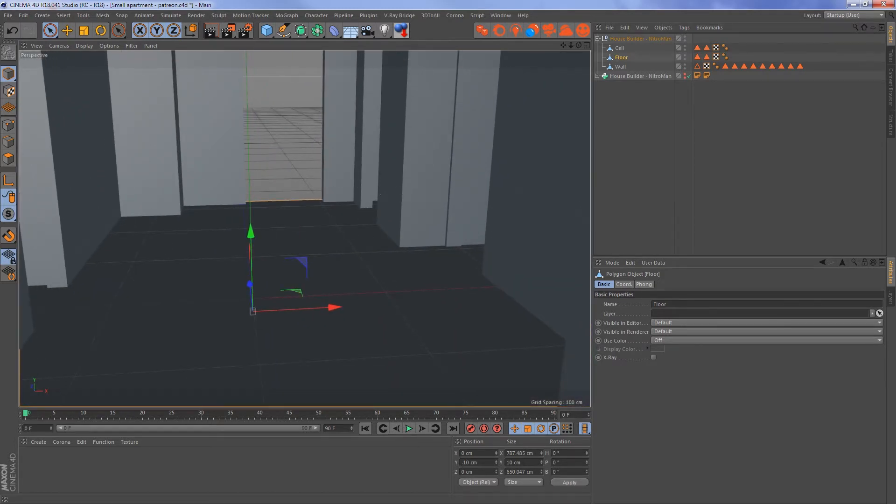
alt+drag(411, 290, 412, 300)
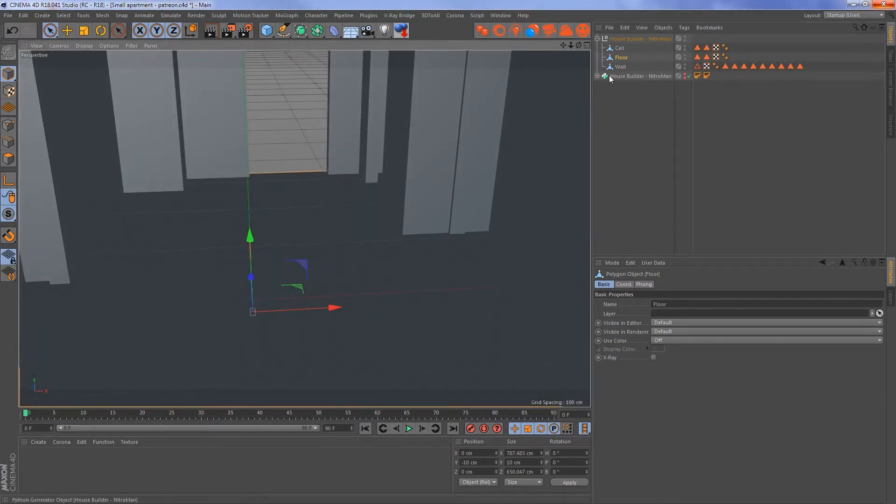
alt+right_drag(379, 162, 334, 169)
alt+drag(334, 169, 342, 191)
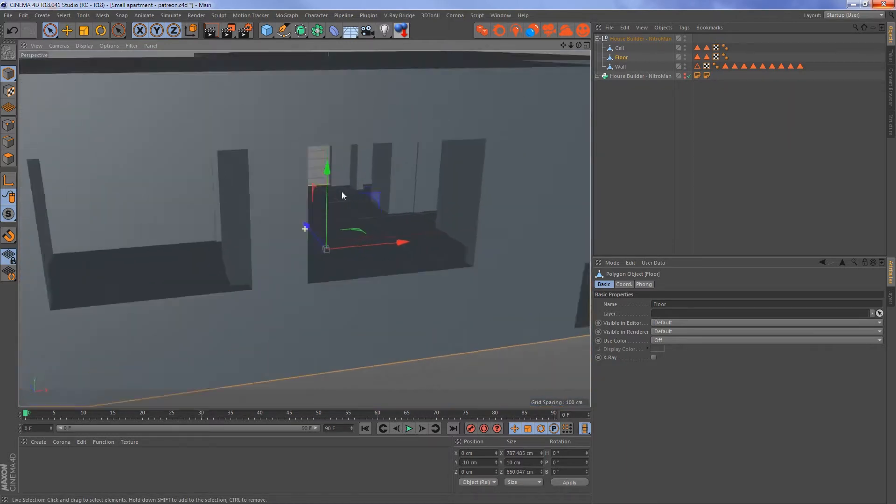
mouse_move(341, 191)
alt+right_down()
mouse_move(319, 232)
mouse_move(355, 196)
alt+right_up()
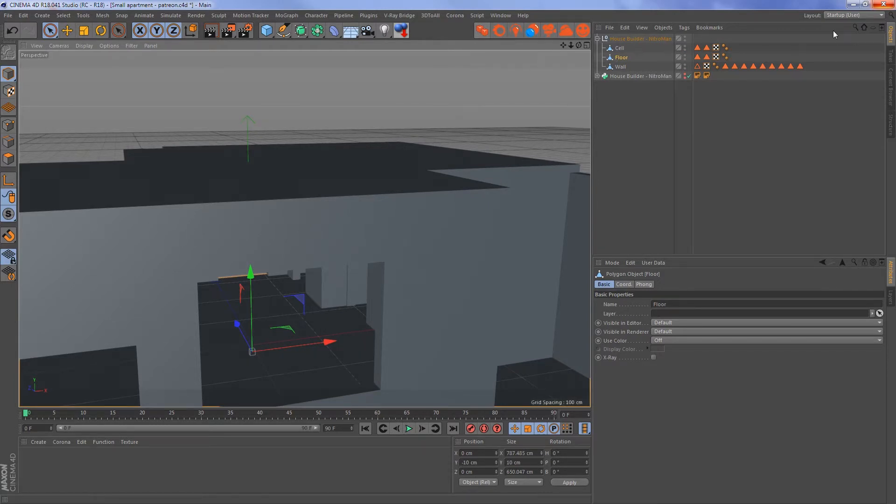
- Filter the customizable commands for "corona" and add Corona Camera to the main command palette
click(851, 15)
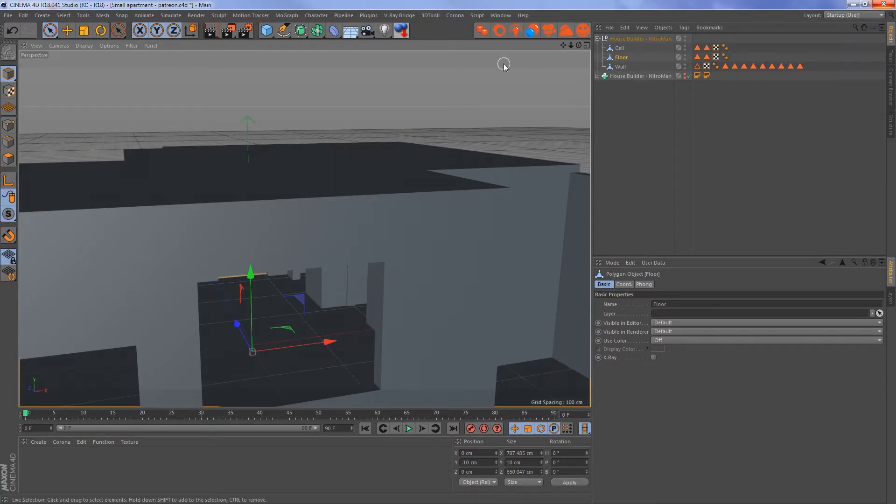
right_click(428, 29)
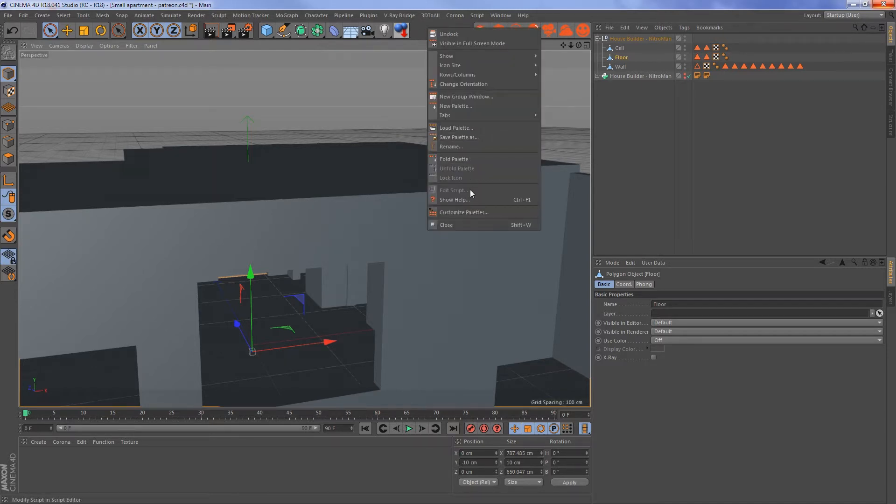
right_click(420, 24)
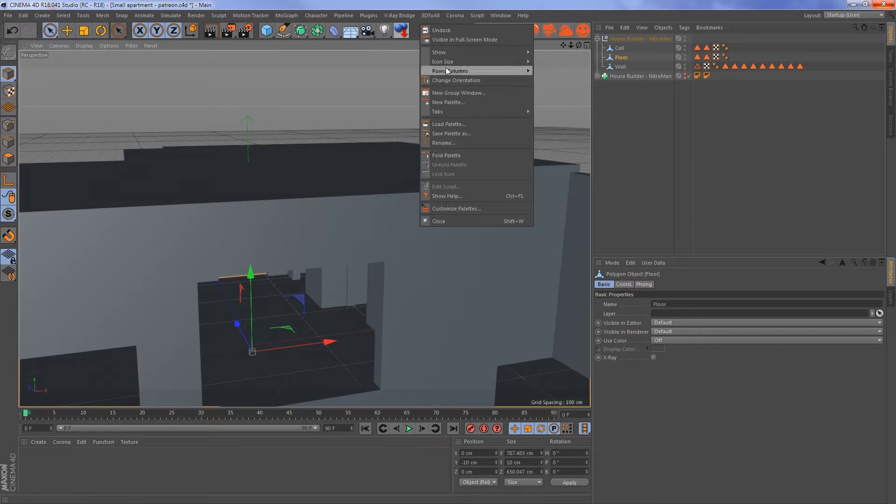
click(462, 208)
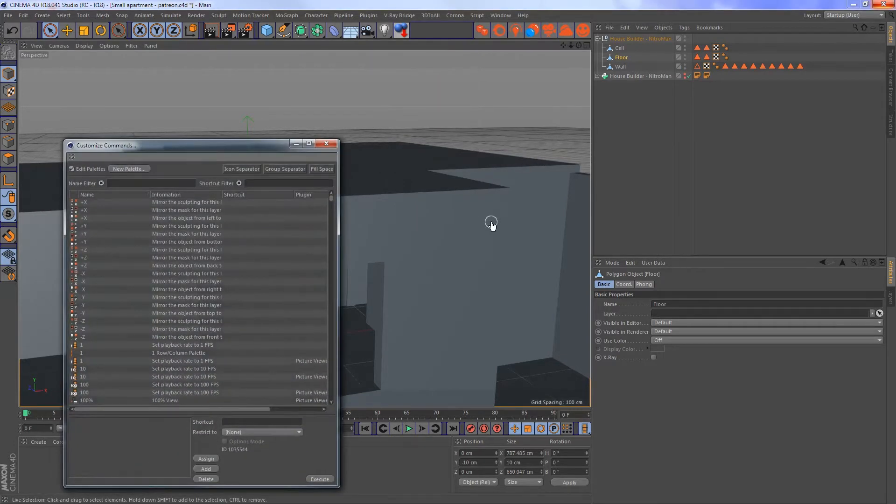
click(182, 184)
text(corona)
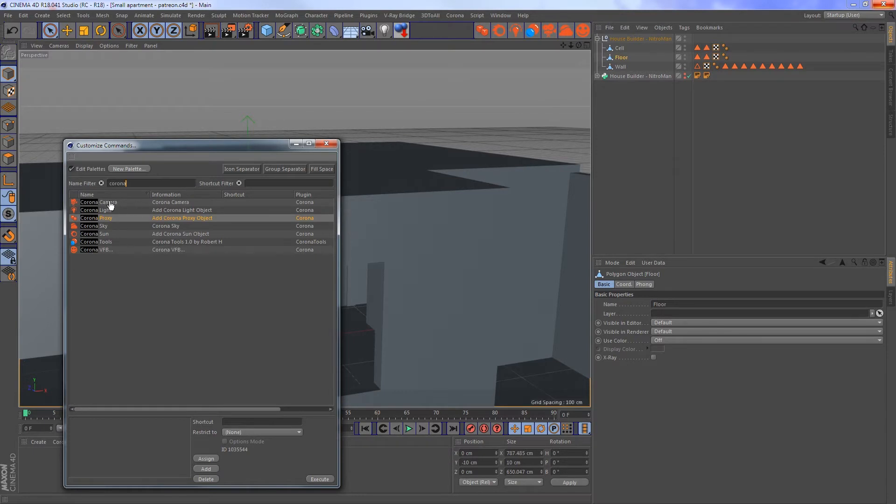
drag(110, 206, 425, 39)
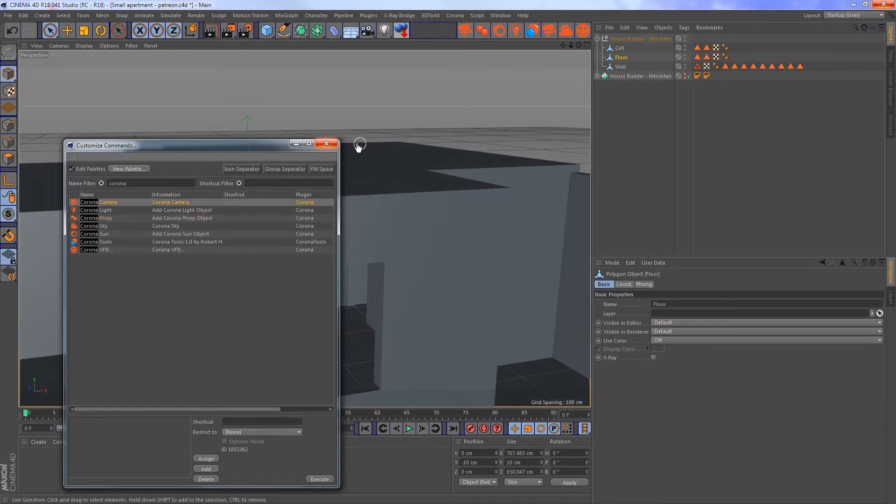
click(326, 143)
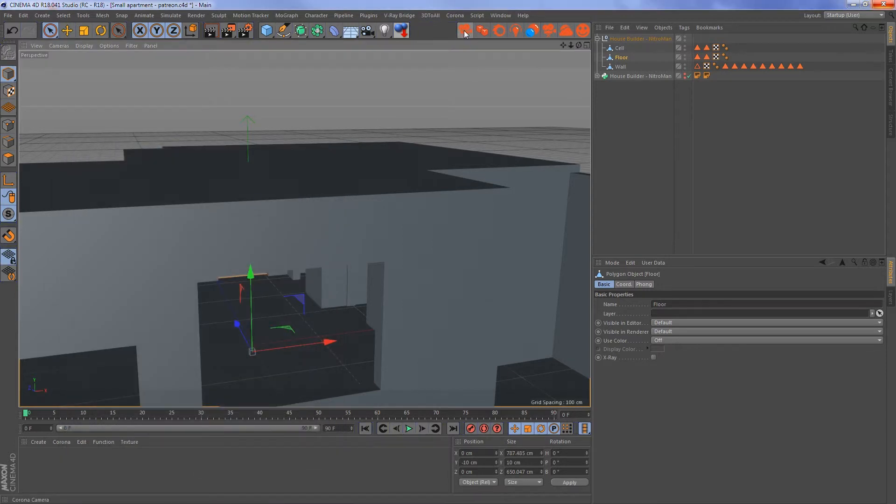
- Remove the added Corona Camera command from the main command palette
click(455, 15)
click(427, 26)
right_click(427, 26)
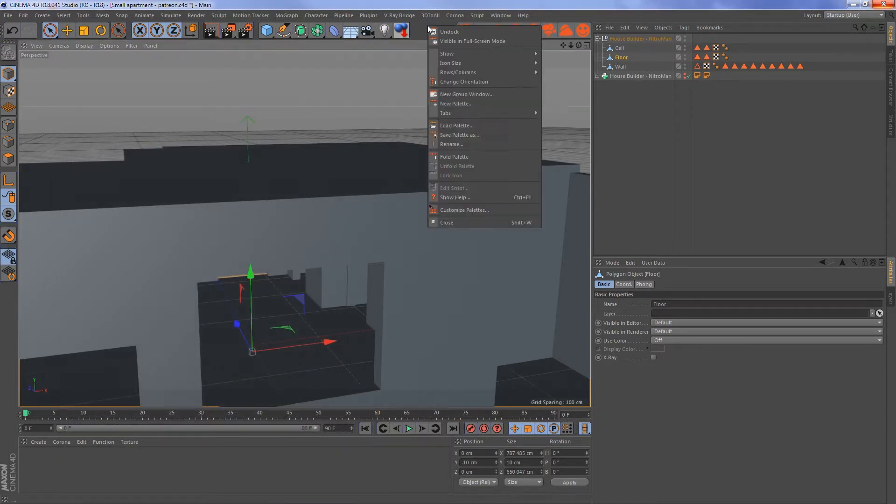
click(462, 208)
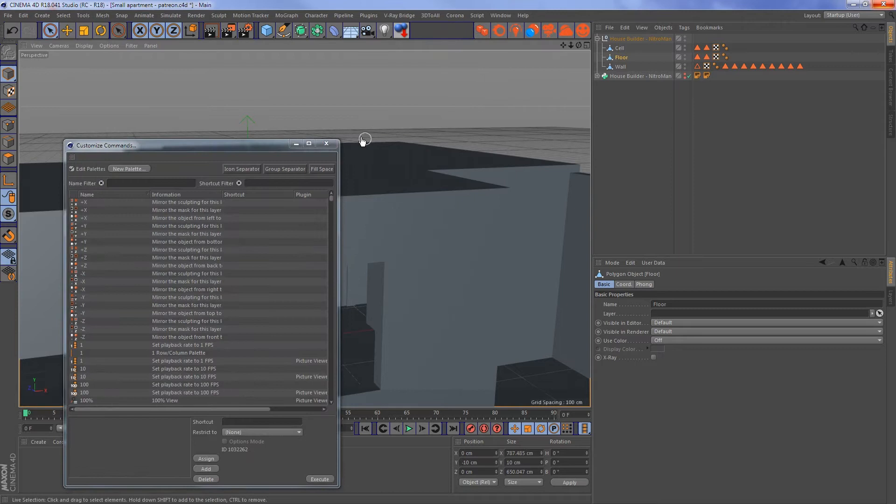
click(326, 143)
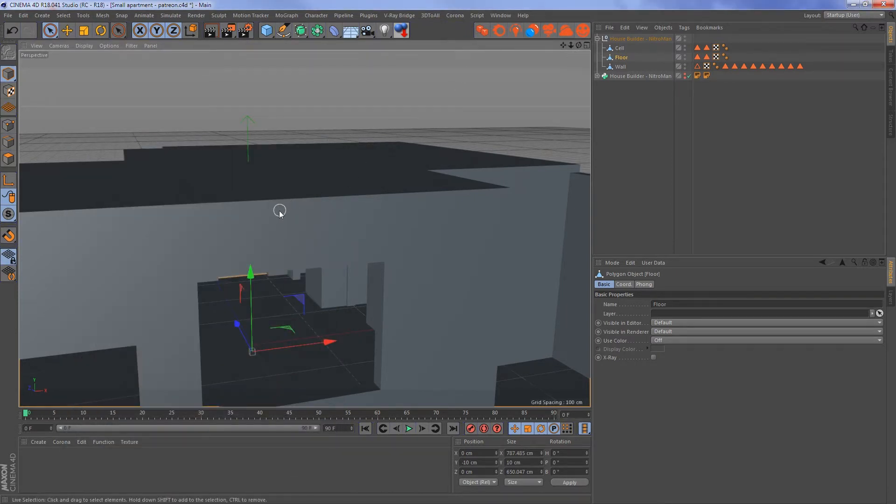
- Examine the model from outside and then from within the main room, facing the window wall
alt+drag(279, 210, 257, 197)
alt+middle_drag(334, 219, 323, 145)
alt+drag(328, 194, 298, 208)
alt+right_drag(298, 208, 216, 239)
alt+middle_drag(216, 239, 316, 253)
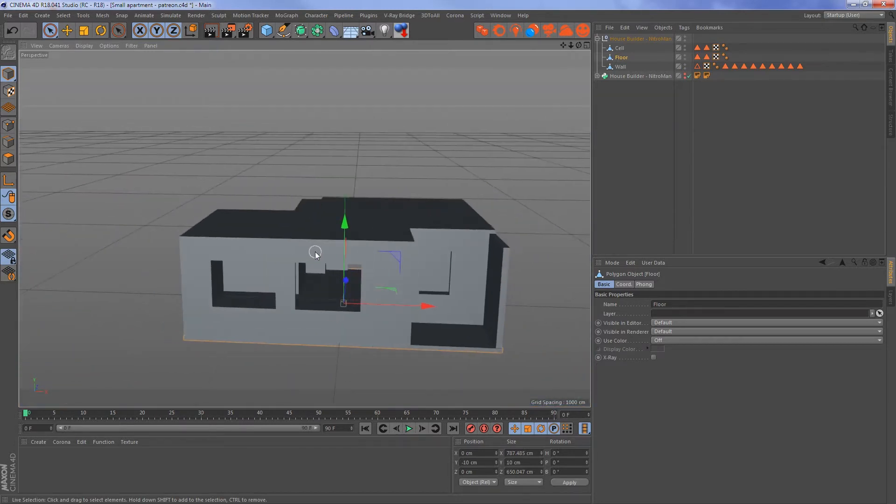
alt+drag(315, 252, 530, 231)
alt+drag(191, 261, 266, 266)
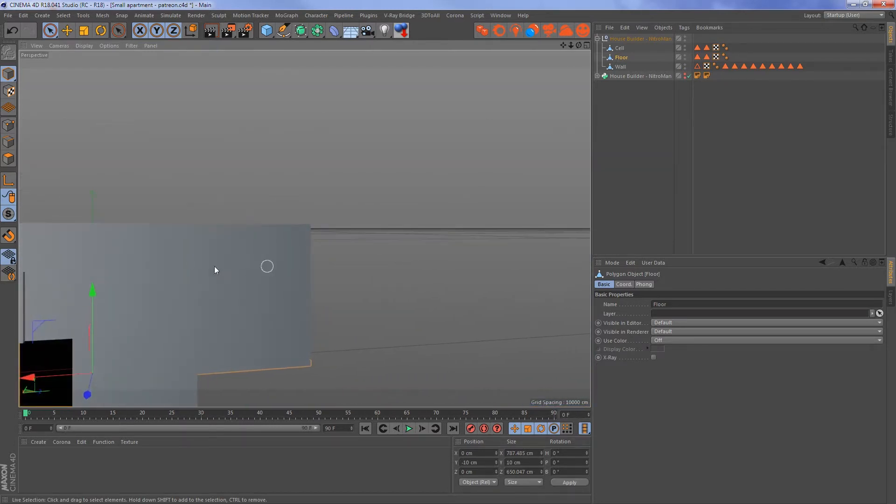
alt+middle_drag(214, 266, 303, 228)
alt+drag(303, 228, 270, 225)
alt+middle_drag(235, 240, 303, 225)
alt+right_drag(209, 237, 285, 235)
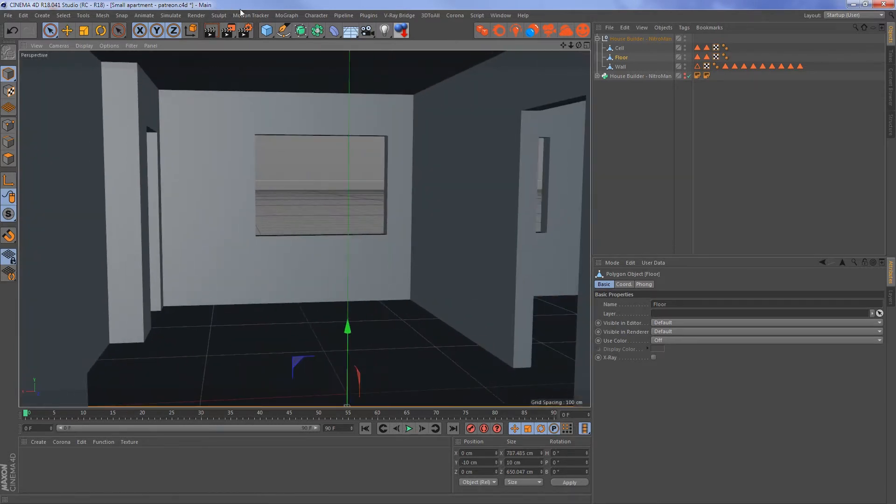
- Set the scene's renderer to Corona in the render settings
click(245, 32)
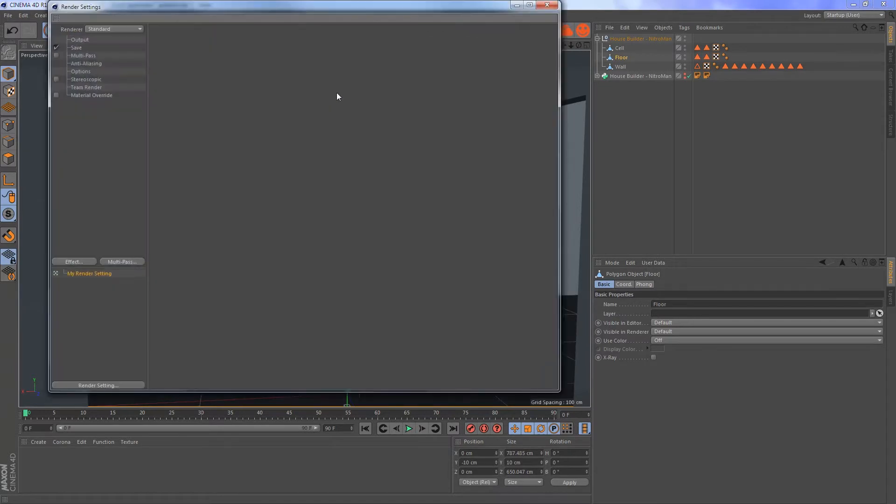
click(98, 29)
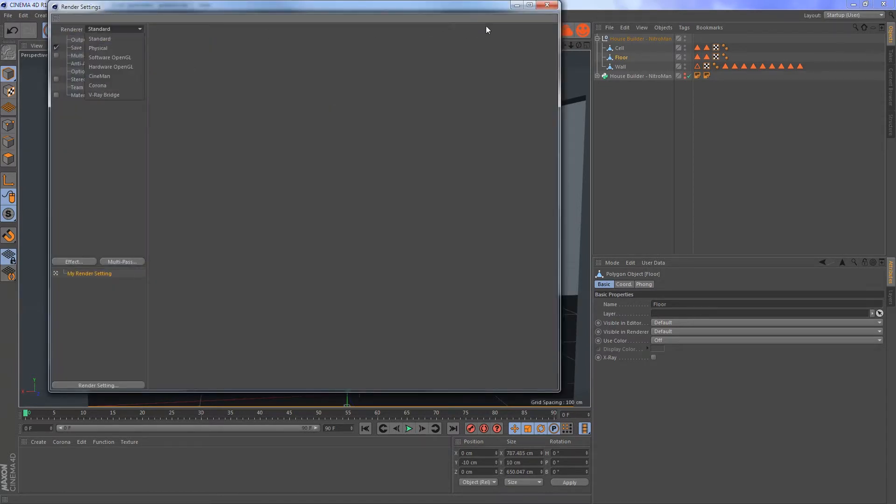
click(260, 64)
click(135, 29)
click(114, 86)
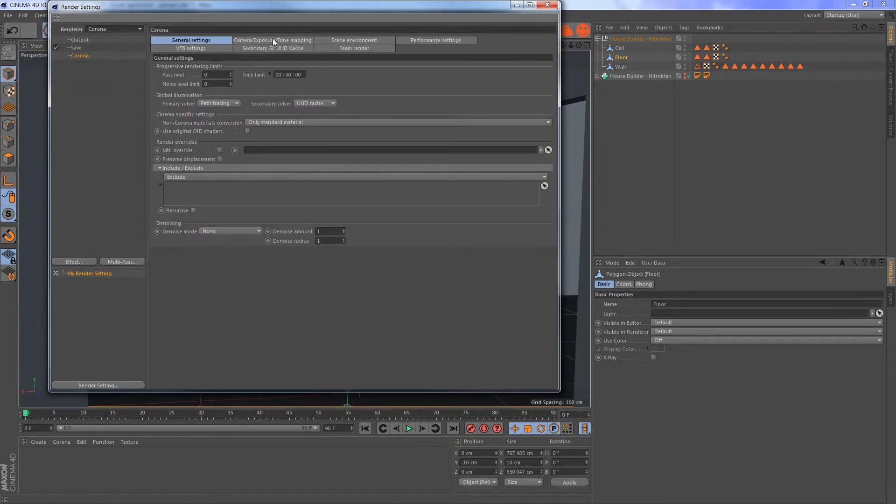
- Set the render output size to 1000 by 1000 pixels
click(80, 40)
drag(208, 48, 220, 49)
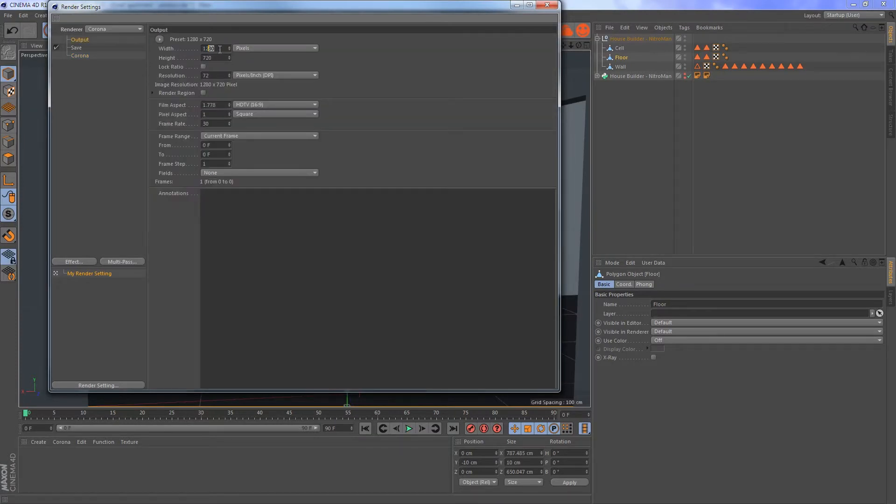
text(00)
key(Return)
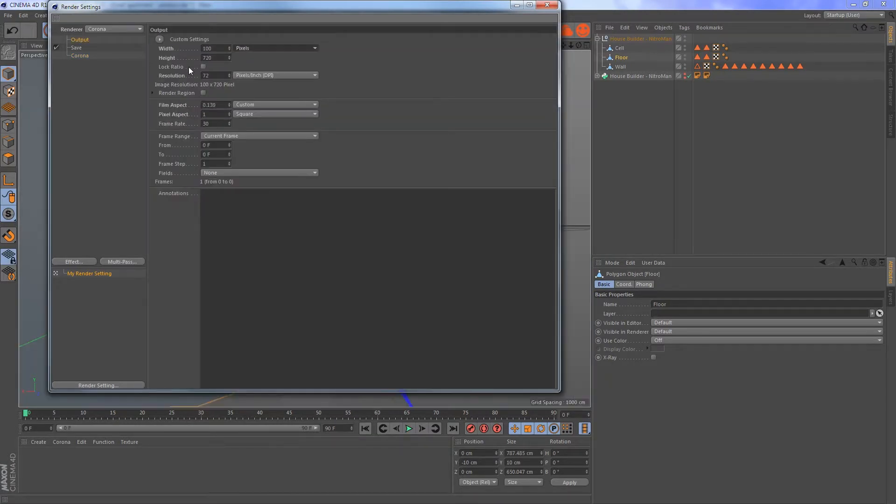
click(218, 49)
text(0)
key(Tab)
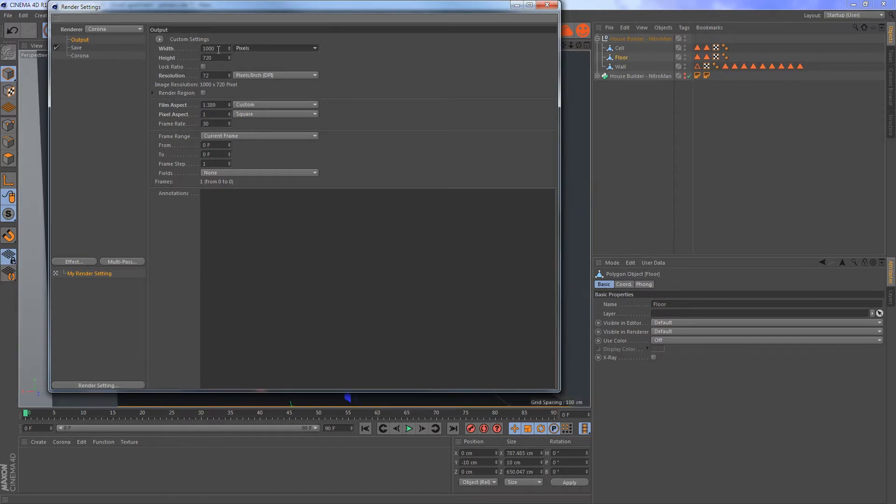
text(1000)
key(Return)
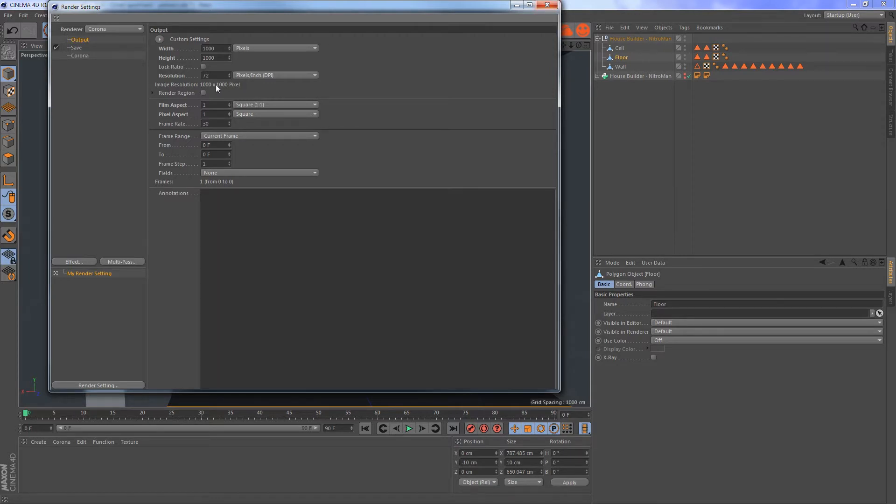
- Set the render output size to 800 by 800 pixels and close the render settings
double_click(214, 49)
text(800)
key(Tab)
text(800)
key(Return)
click(546, 4)
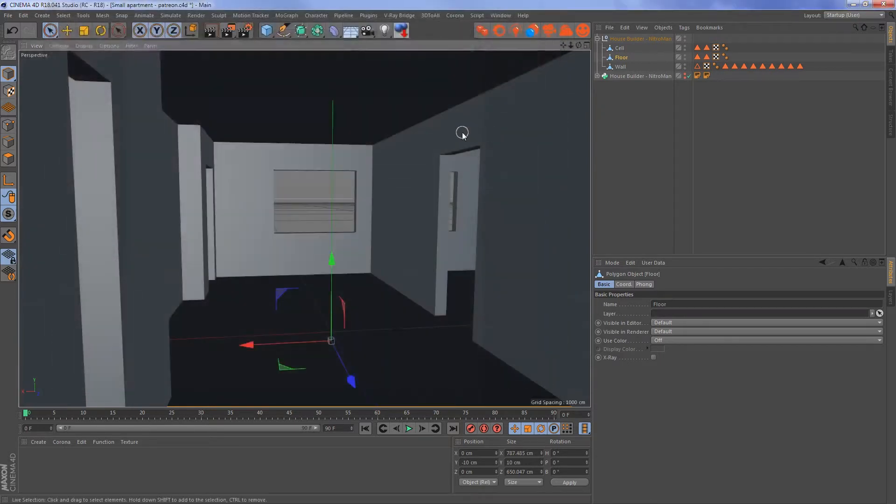
- Frame the main room towards the window wall, add a camera from this view, and give it a Corona Camera tag
alt+drag(371, 198, 397, 195)
alt+drag(352, 237, 368, 126)
click(368, 30)
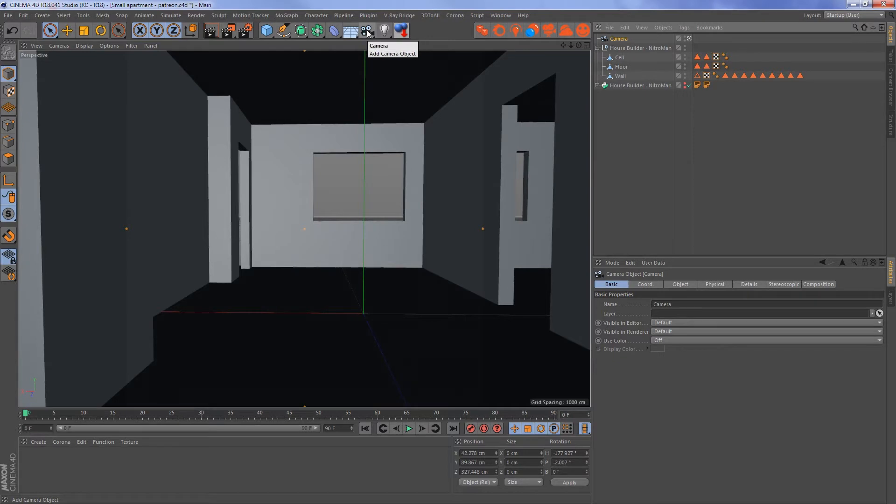
right_click(619, 39)
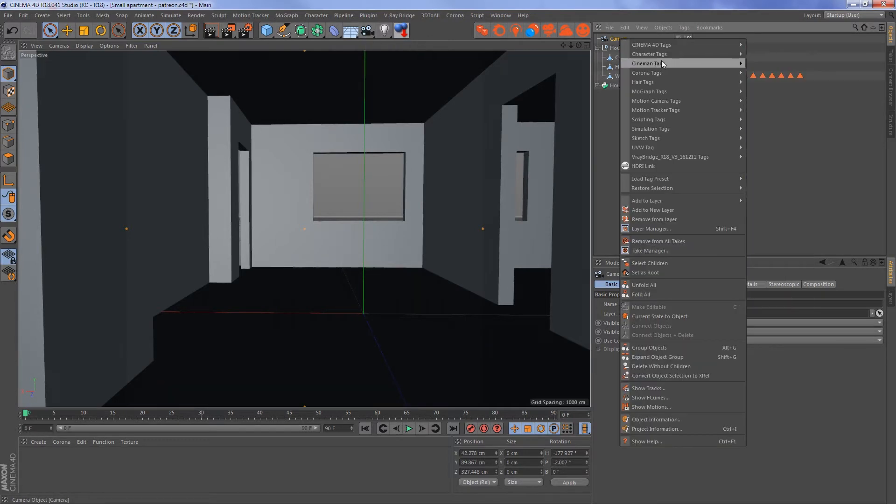
mouse_move(668, 71)
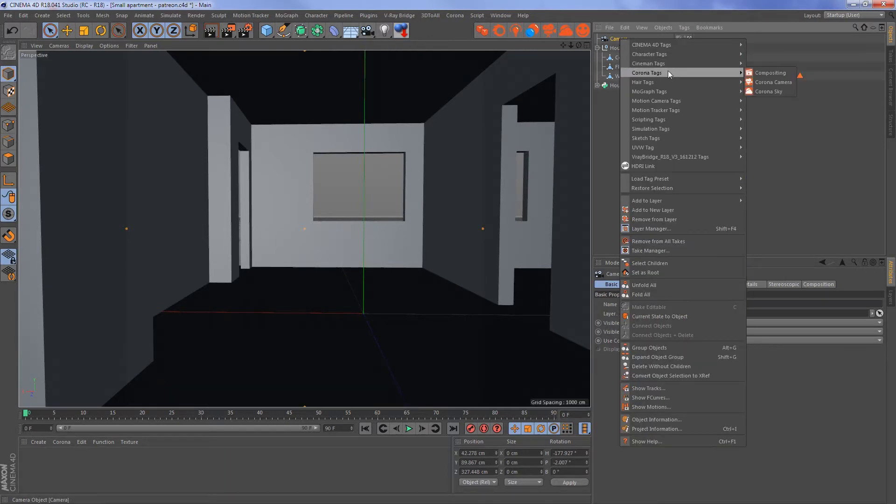
click(765, 82)
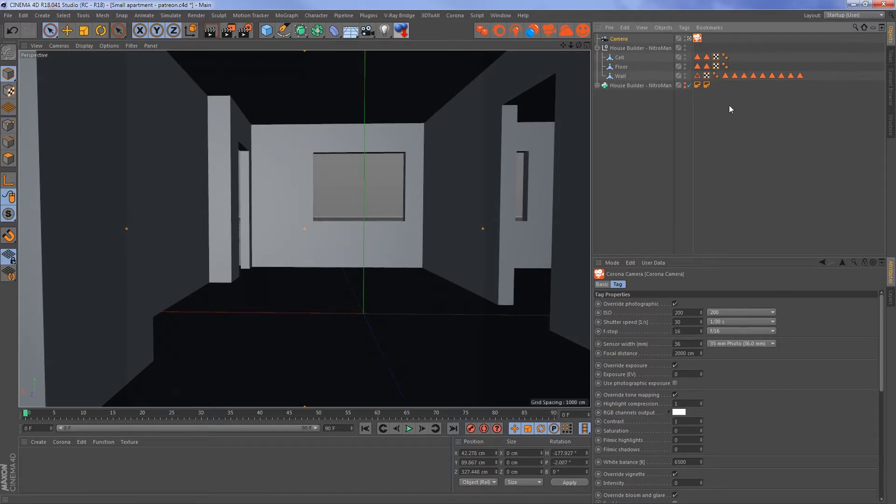
- Straighten the camera by setting its heading rotation to 180° and its pitch to 0°, then deselect it
click(578, 455)
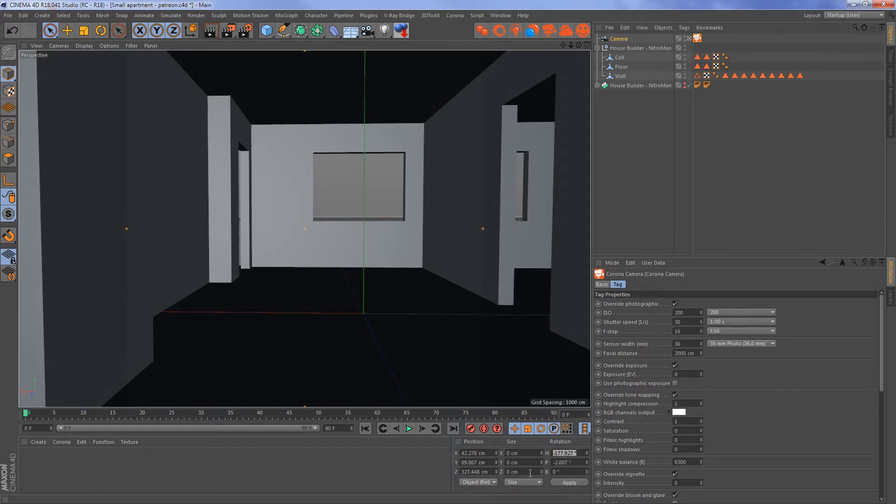
text(0)
key(Tab)
text(0)
key(Return)
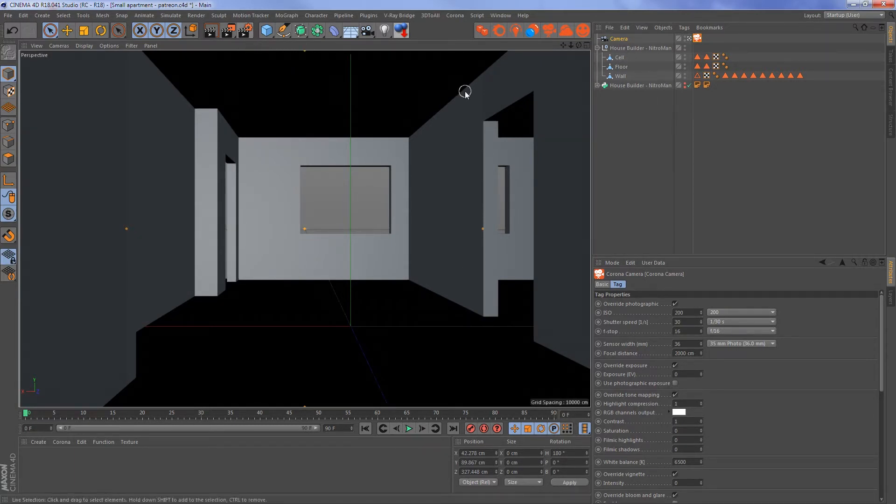
click(672, 120)
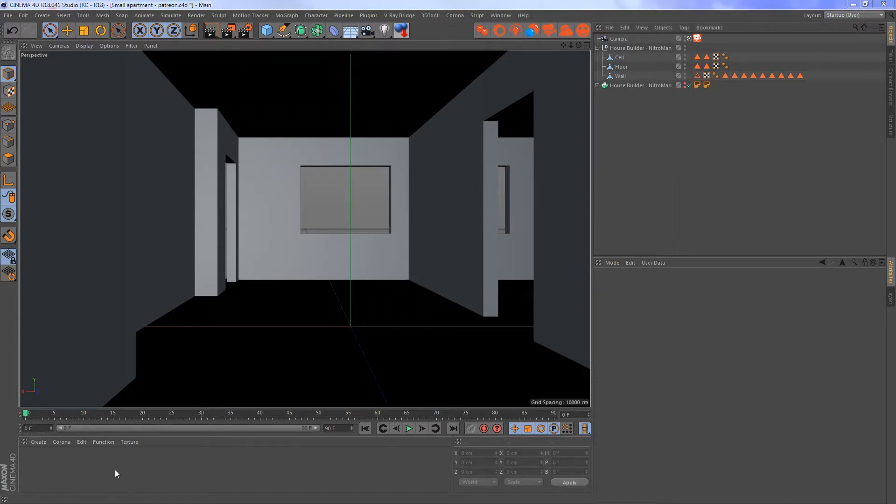
- Create a new Corona material and set its diffuse color value (V) to 90%
click(65, 440)
click(80, 381)
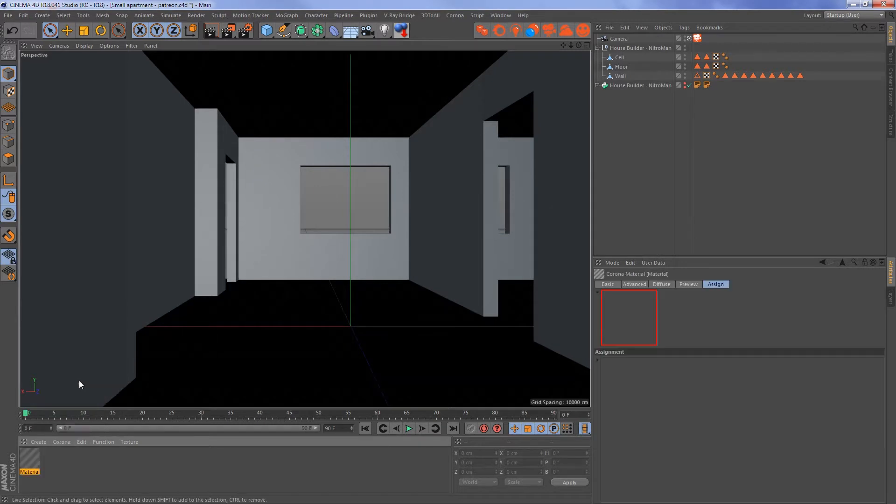
double_click(28, 458)
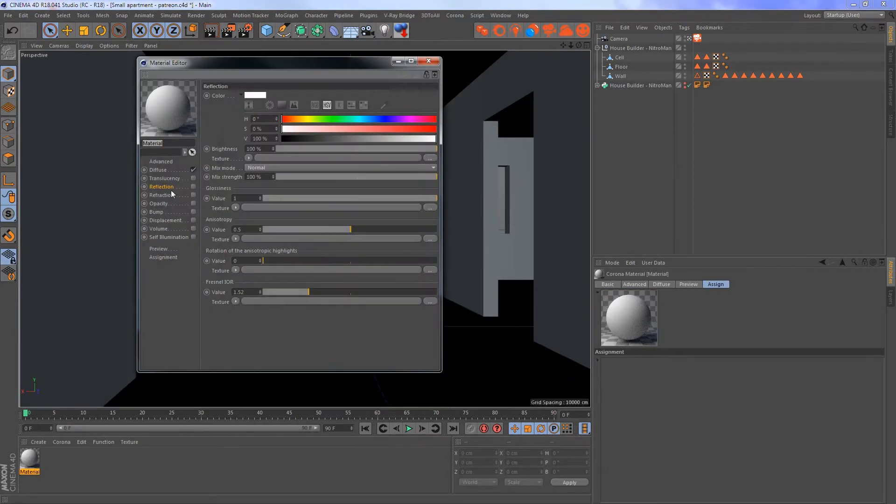
click(158, 170)
click(261, 139)
text(90)
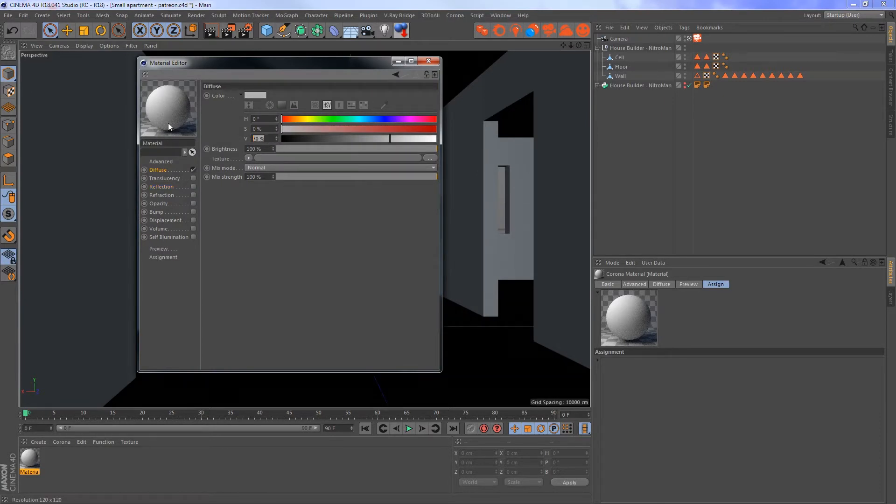
key(Return)
- Enable reflection on the Corona material with a glossiness of 0.5 and close the material editor
click(193, 187)
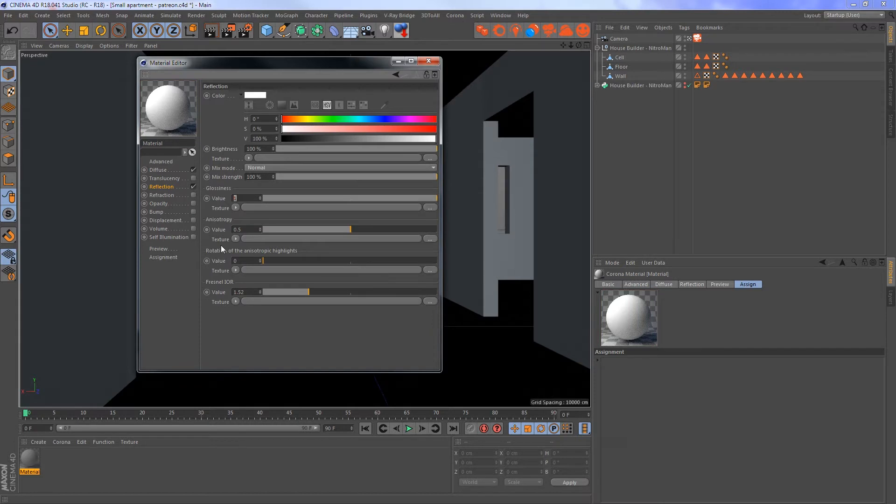
text(0.5)
key(Return)
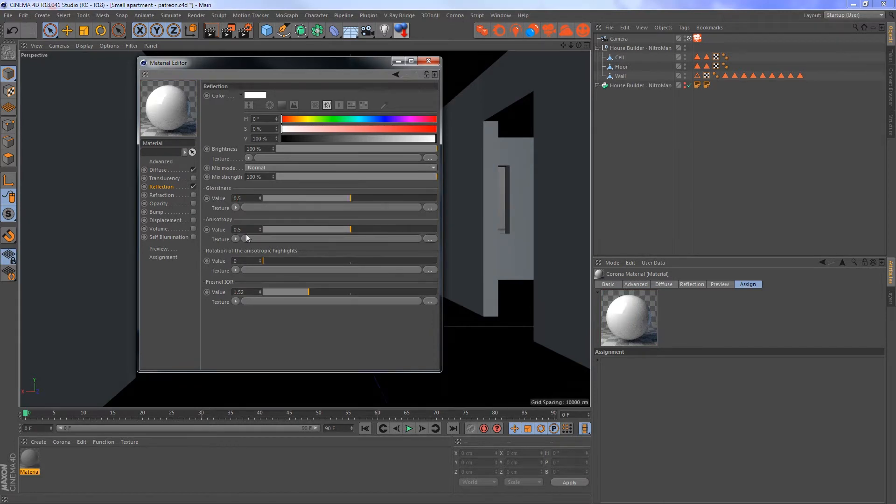
click(426, 65)
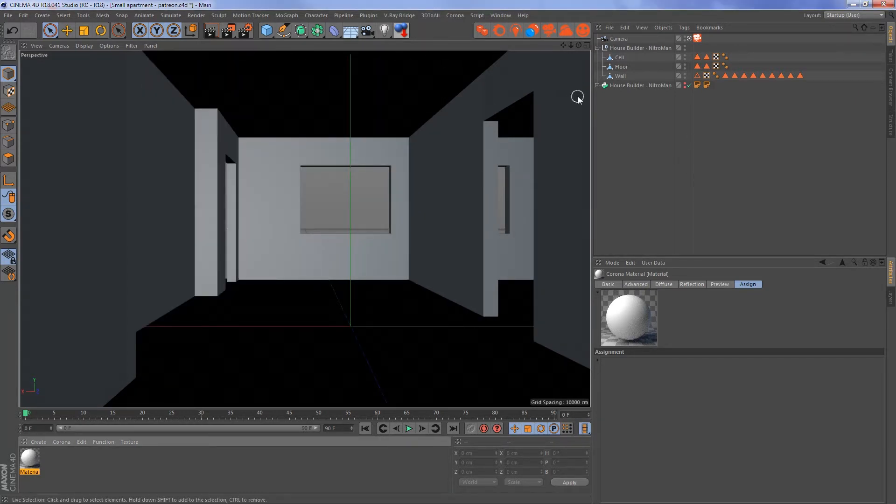
- Add a Sky object to the scene and assign the Corona material to it
drag(353, 32, 379, 61)
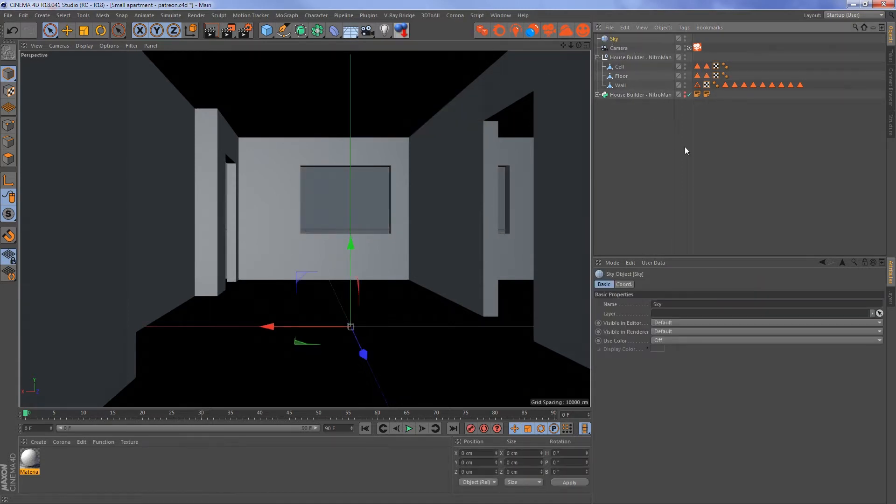
drag(29, 459, 615, 40)
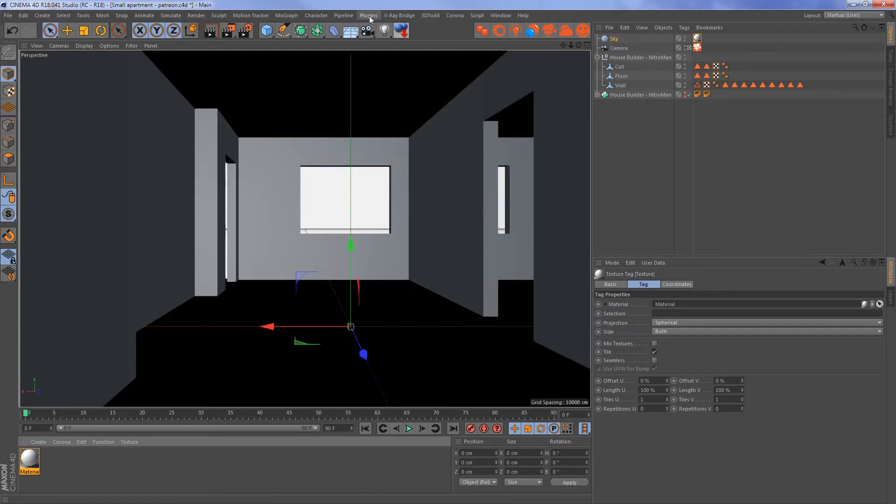
- Enable the Corona material override in the render settings with the new material as the override, then close the settings
click(245, 31)
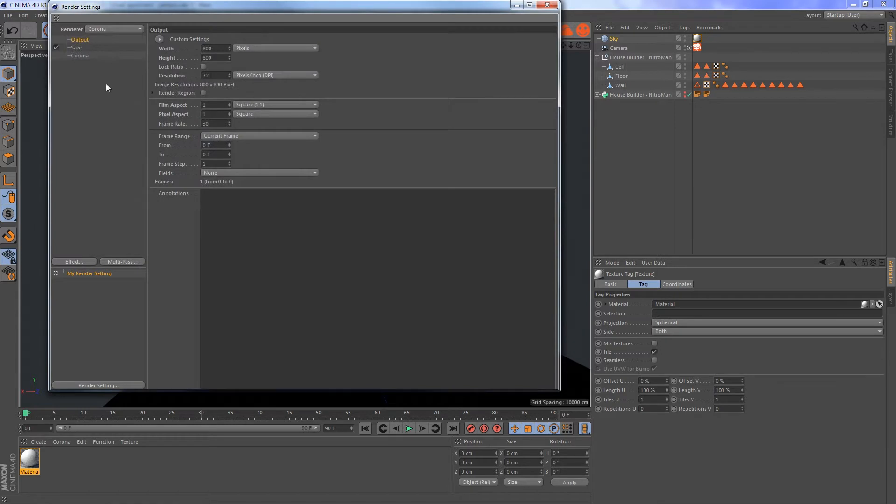
click(80, 56)
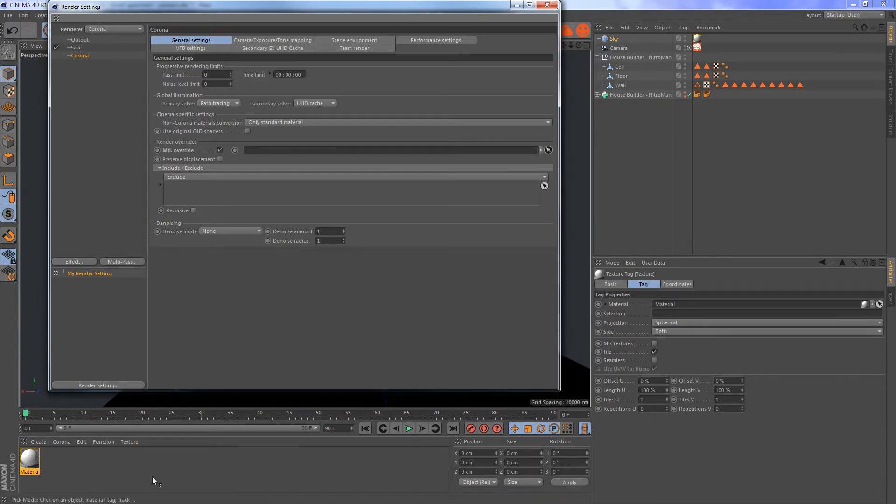
click(34, 461)
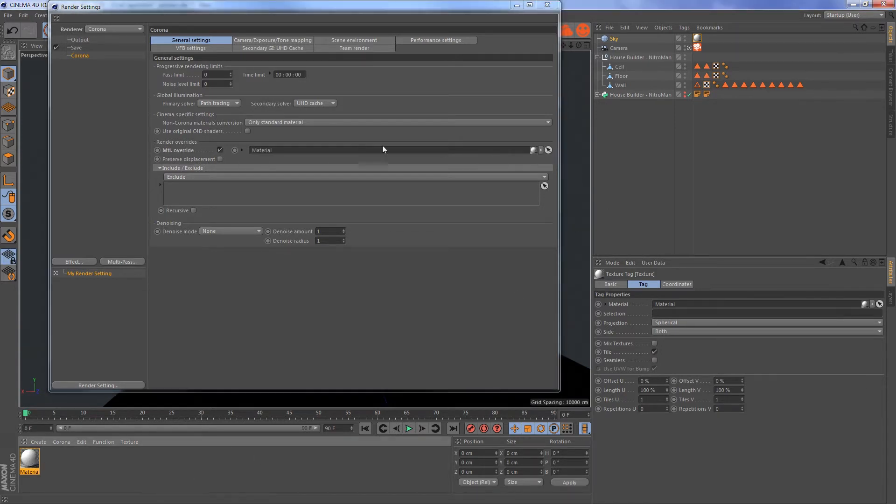
click(546, 4)
- Open the Corona frame buffer and start a test render of the room
click(39, 457)
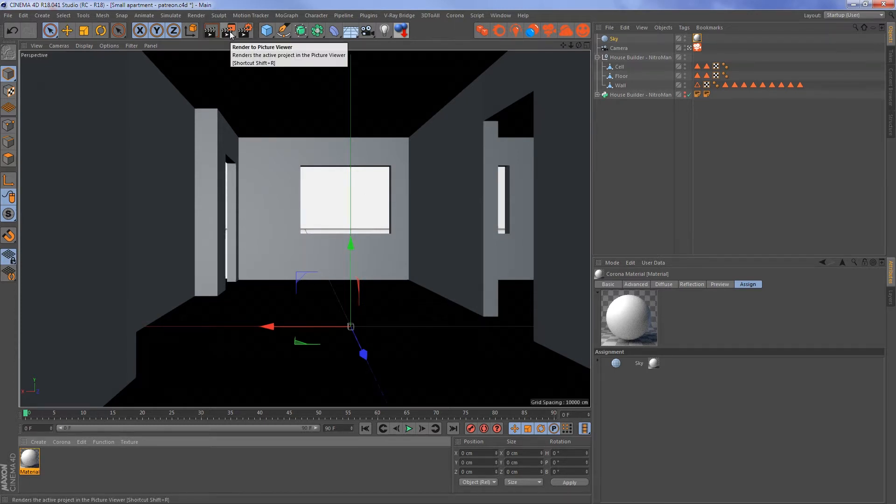
click(534, 31)
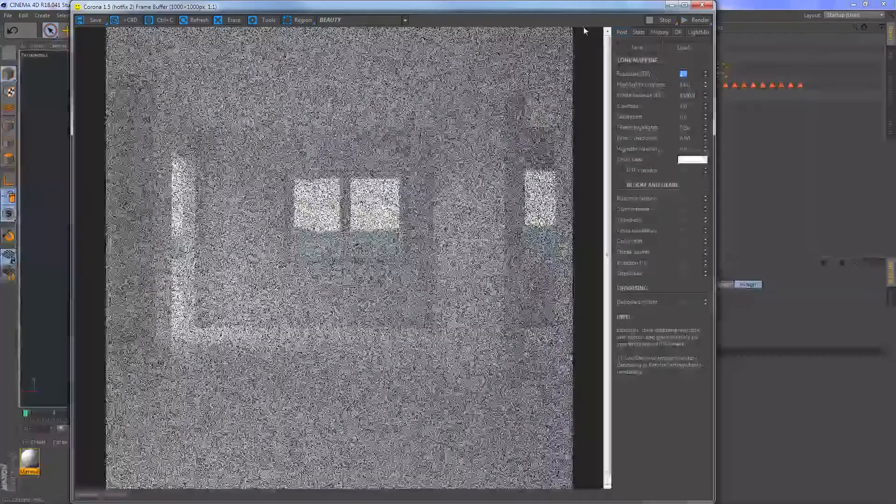
click(690, 20)
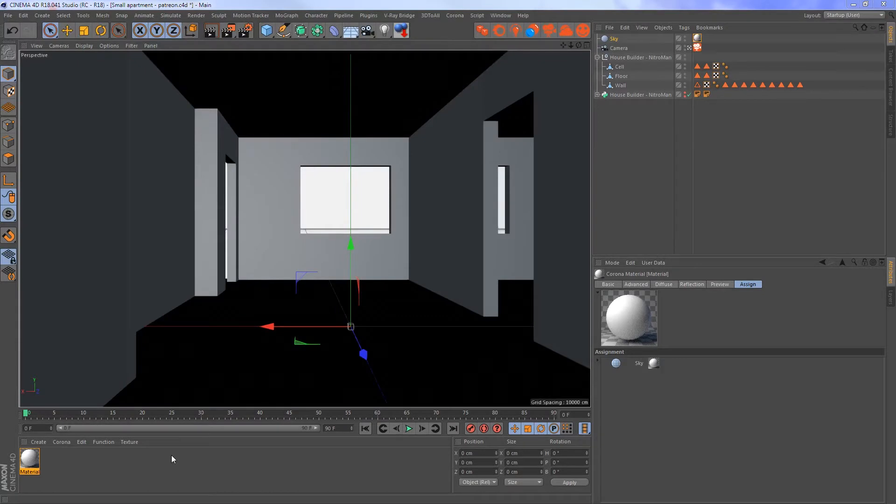
- Duplicate the Corona material, disable reflection in the copy, and close the material editor
ctrl+drag(37, 460, 58, 463)
double_click(58, 464)
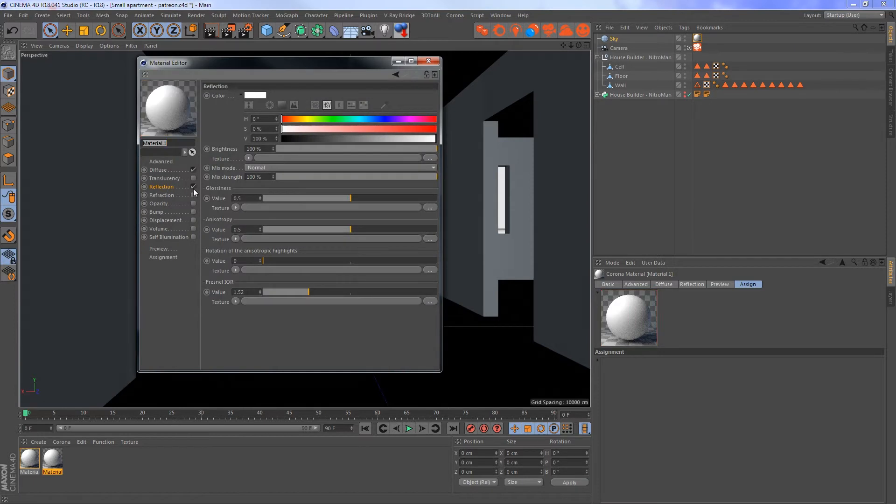
click(193, 187)
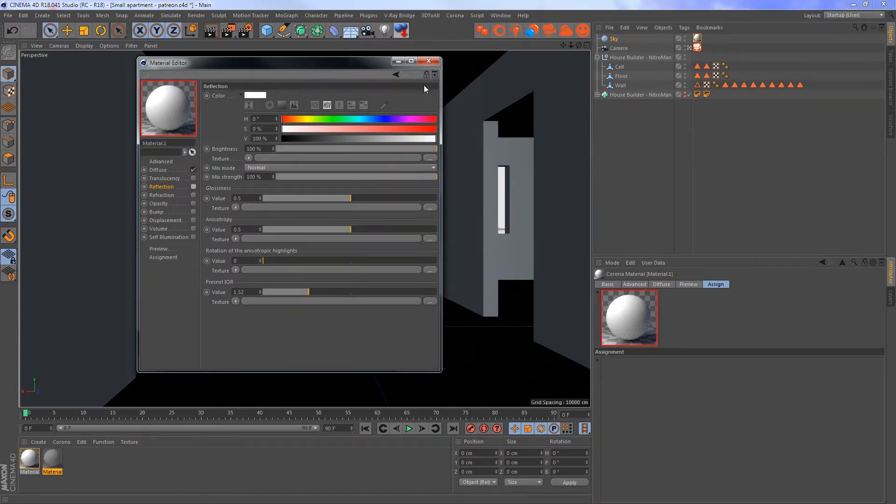
click(432, 62)
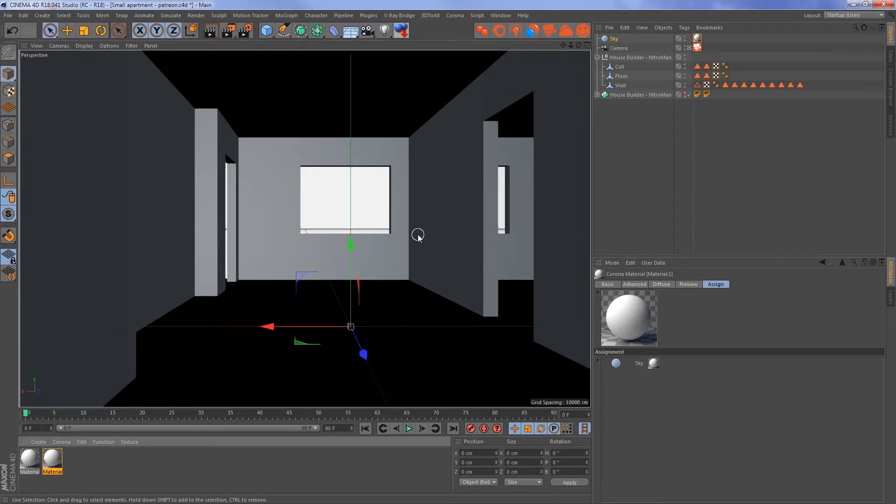
- Switch to the open project Untitled 3, view its door and window models from another side, and activate Live Selection
key(v)
mouse_move(419, 255)
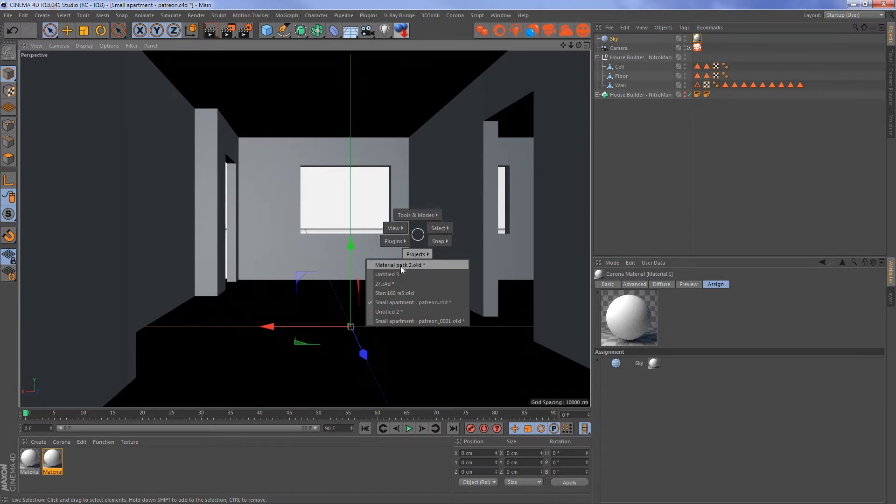
click(413, 275)
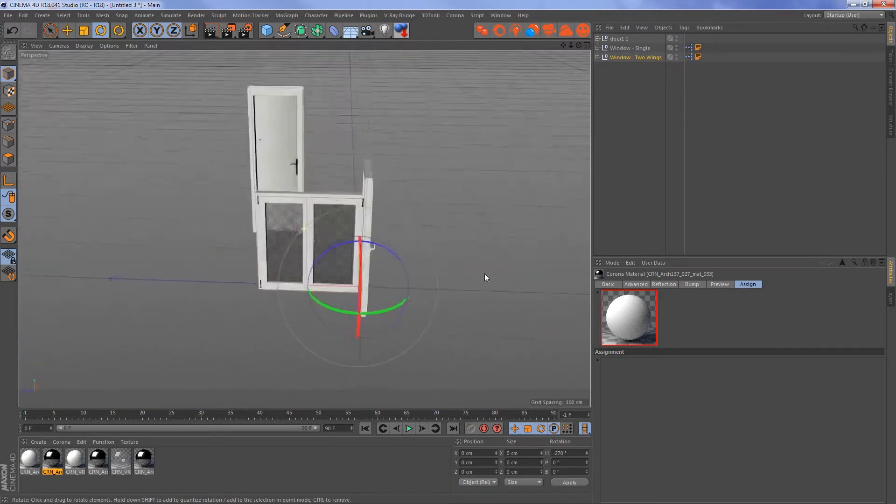
alt+drag(485, 273, 287, 262)
alt+right_drag(230, 209, 276, 211)
alt+drag(301, 220, 363, 214)
key(space)
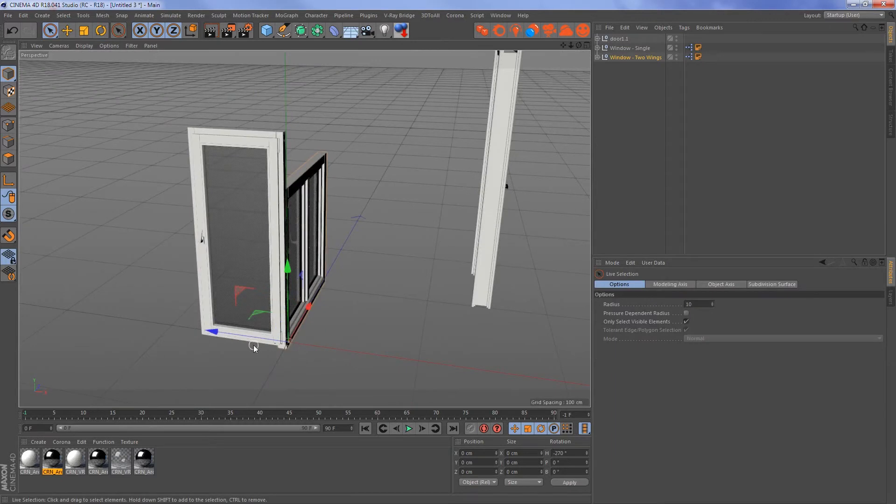
- Move Window - Two Wings clear of the other models to X 325.688 cm and rotate it to heading -540°
drag(252, 337, 202, 330)
key(ctrl+z)
key(e)
drag(308, 306, 378, 336)
key(r)
drag(391, 381, 489, 282)
key(9)
alt+middle_drag(468, 224, 288, 229)
drag(306, 286, 340, 292)
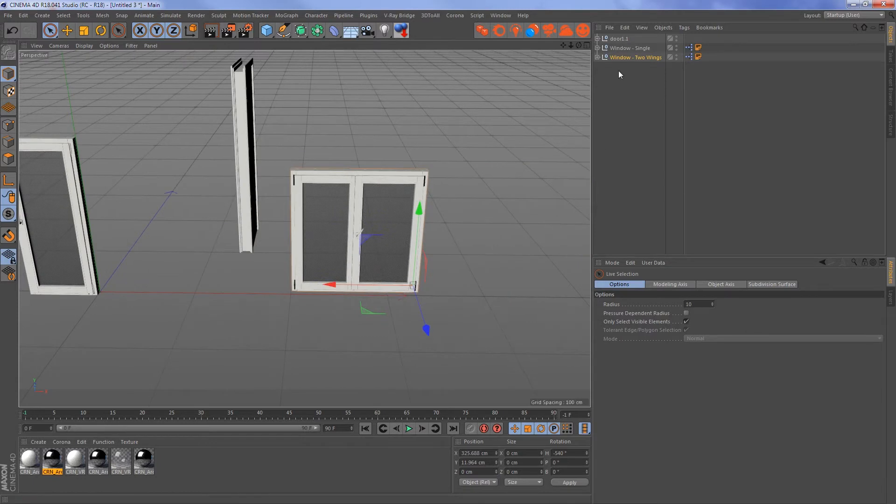
- Examine the user data parameters and material slots of Window - Two Wings and read its annotation tag
click(623, 57)
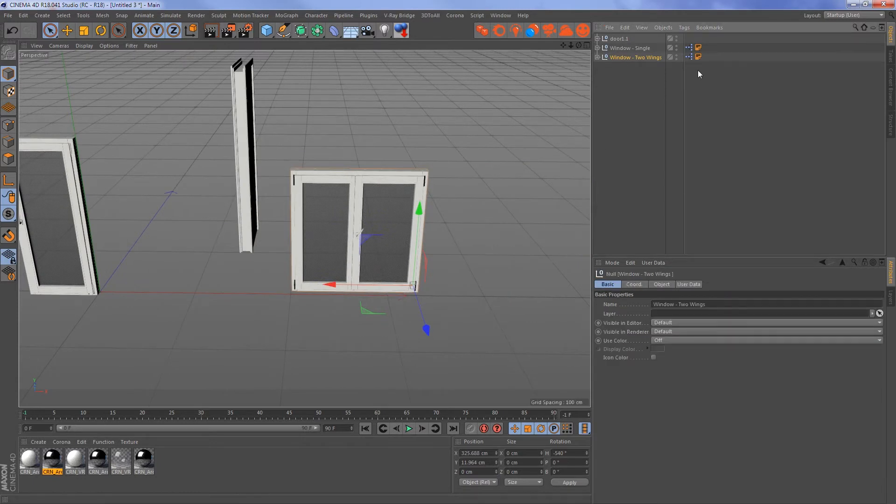
click(688, 284)
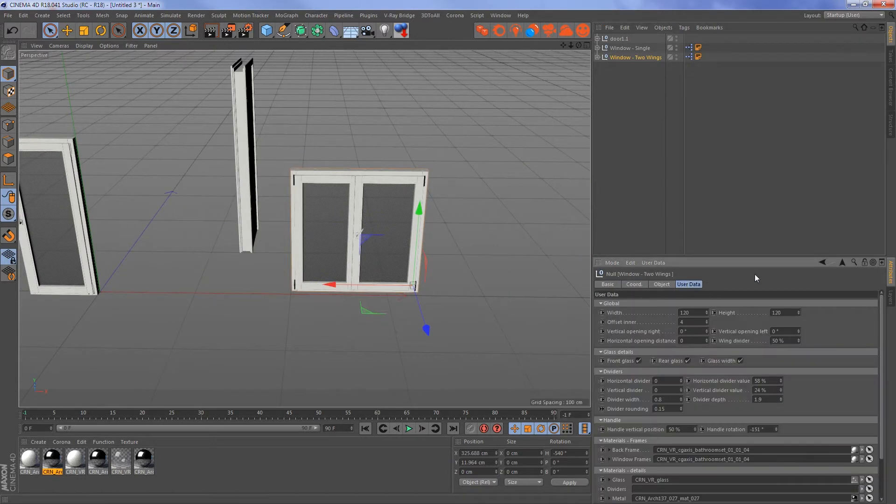
click(698, 57)
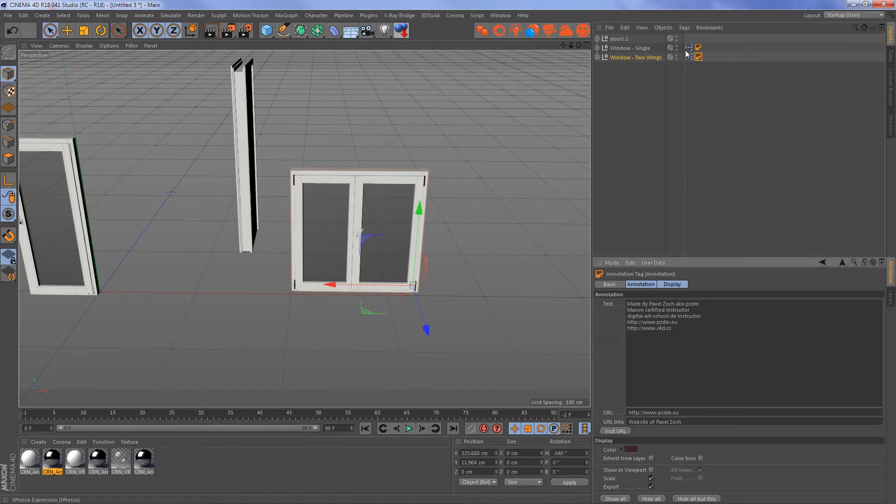
click(646, 58)
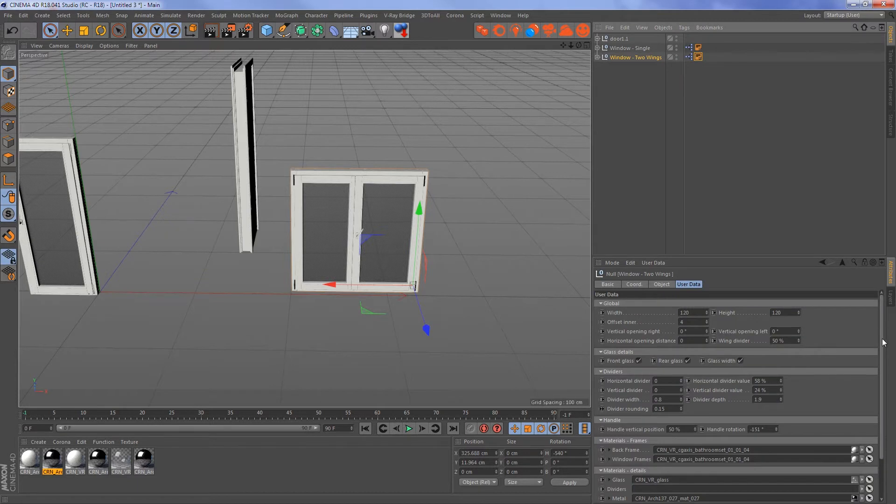
scroll(883, 342, down, 3)
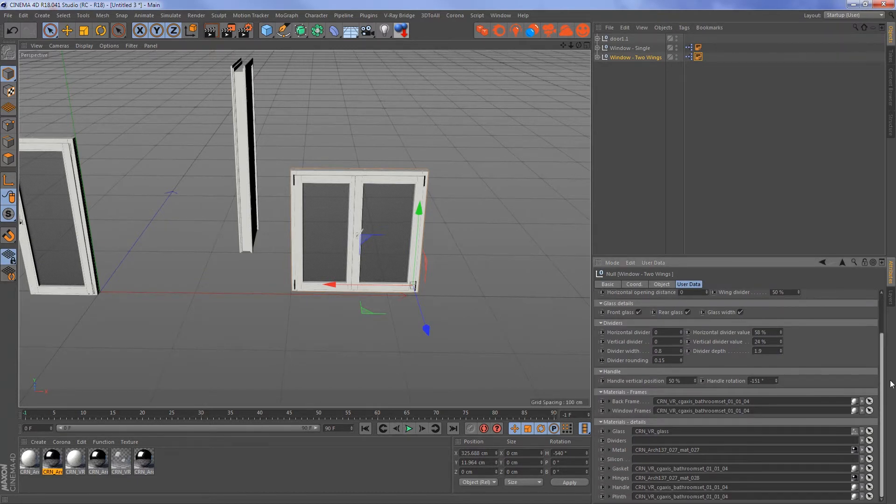
scroll(883, 384, up, 3)
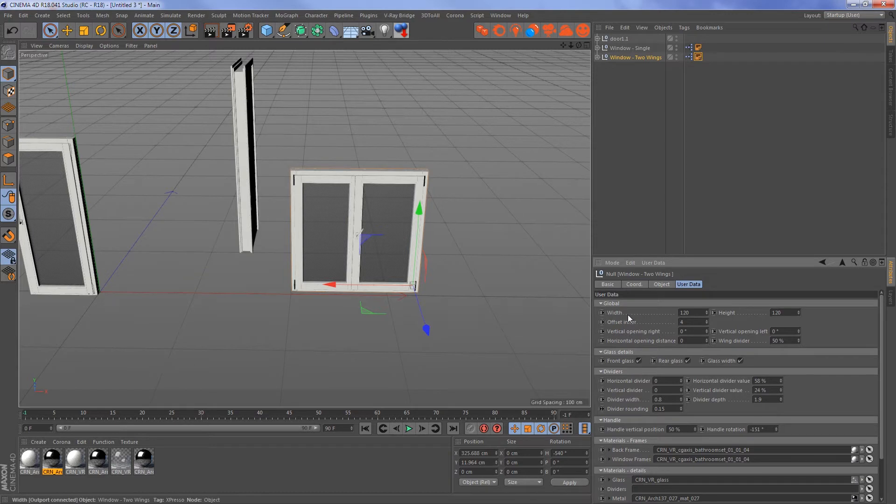
- Set both the width and the height of Window - Two Wings to 180
click(688, 312)
text(18)
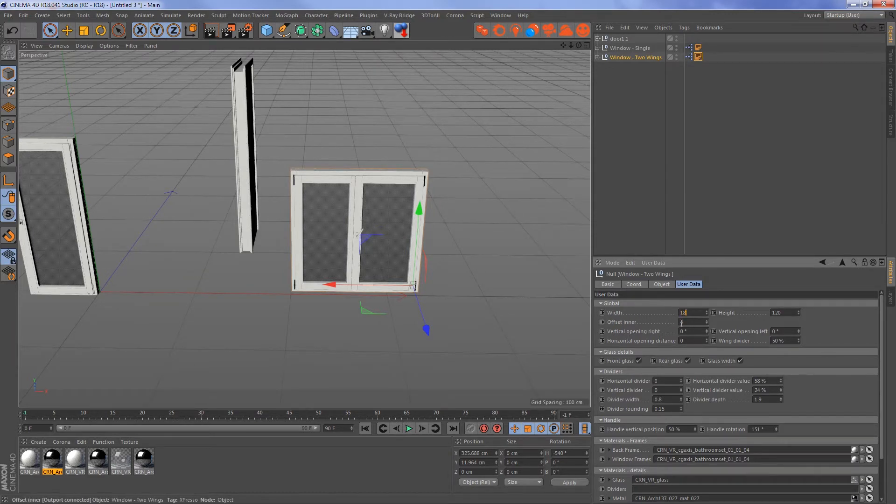
text(0)
key(Return)
double_click(777, 312)
text(18)
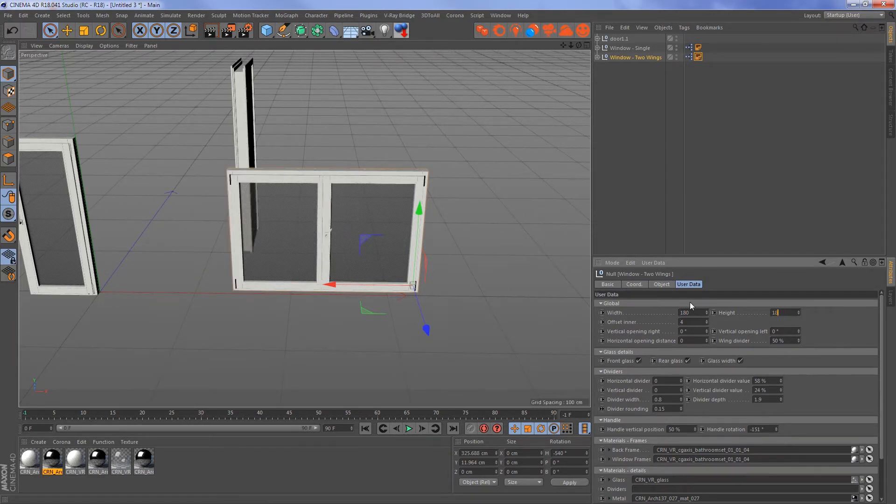
text(0)
key(Return)
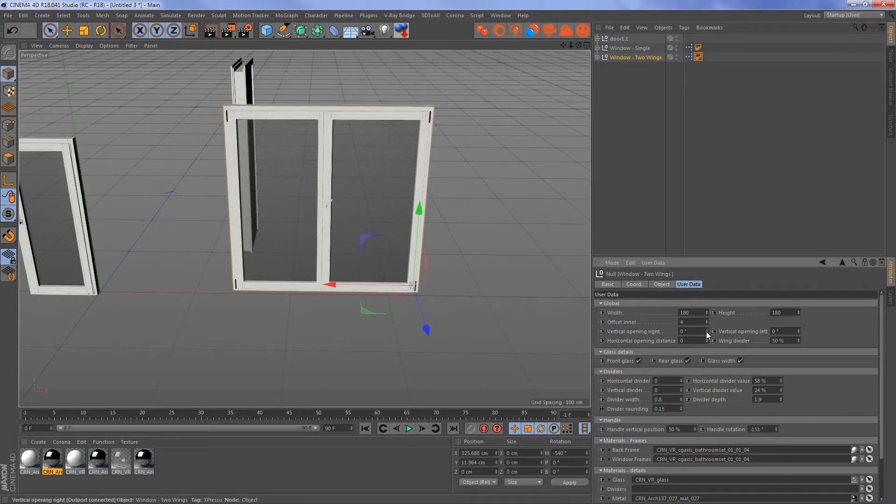
- Try out the two-wing window's vertical opening, inner offset and wing divider, restoring each of them
mouse_move(707, 331)
mouse_down()
mouse_move(707, 280)
mouse_move(709, 331)
mouse_up()
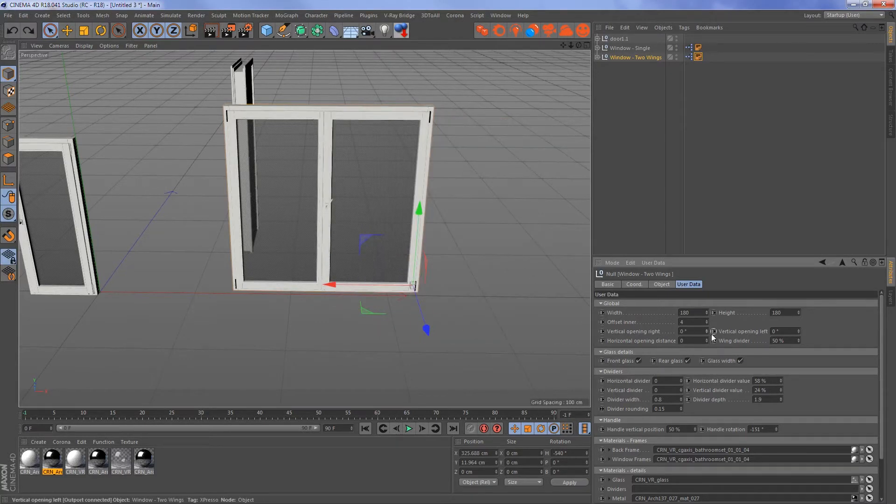
drag(706, 322, 707, 307)
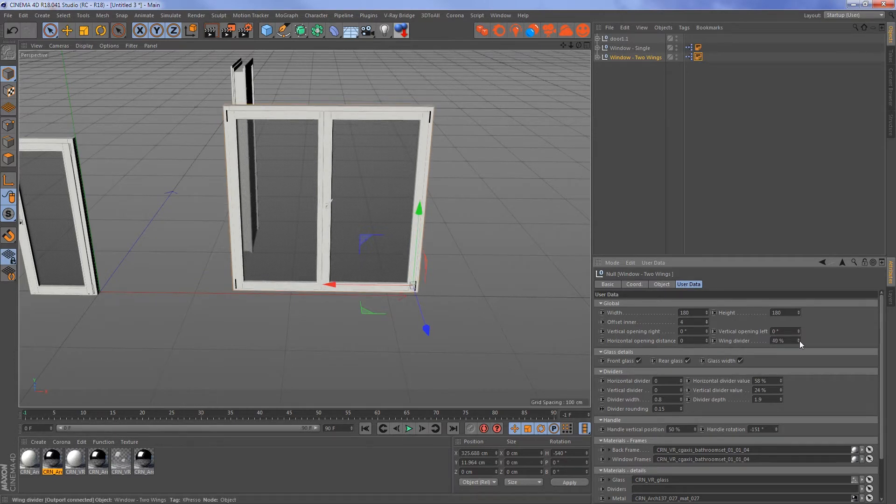
mouse_move(799, 341)
mouse_down()
mouse_move(799, 349)
mouse_move(799, 306)
mouse_move(798, 331)
mouse_up()
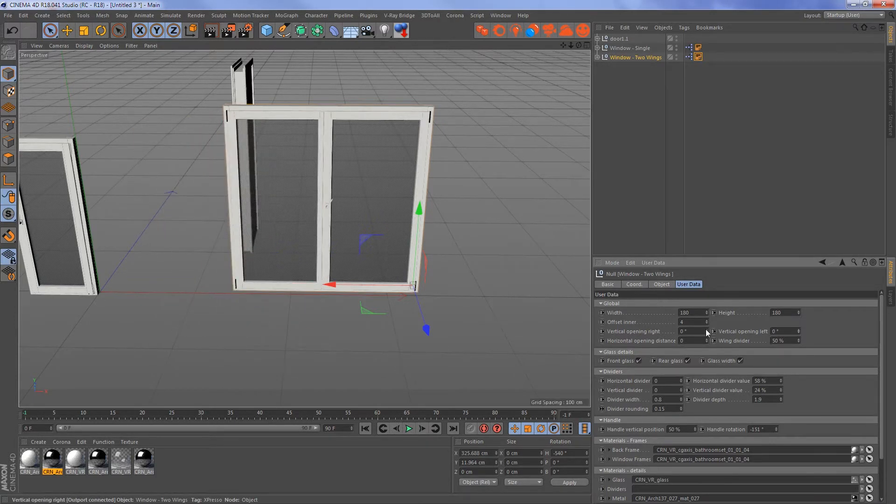
drag(706, 331, 706, 314)
key(ctrl+z)
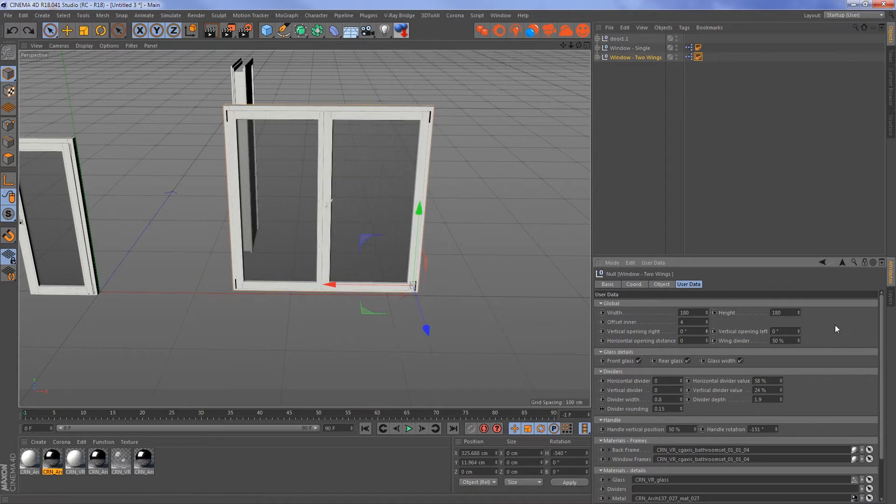
- Set the handle rotation of Window - Two Wings to 2°
drag(882, 328, 883, 372)
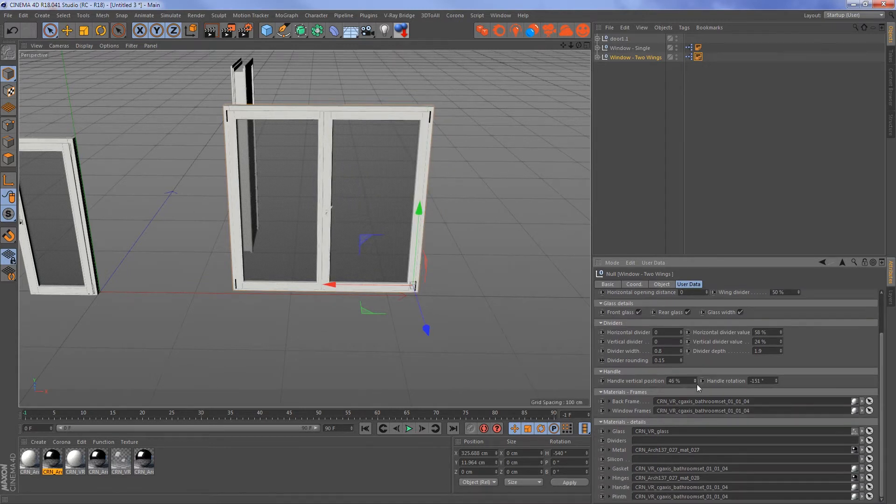
drag(778, 379, 777, 383)
click(780, 349)
- Set the width of Window - Single to 92
click(627, 48)
key(o)
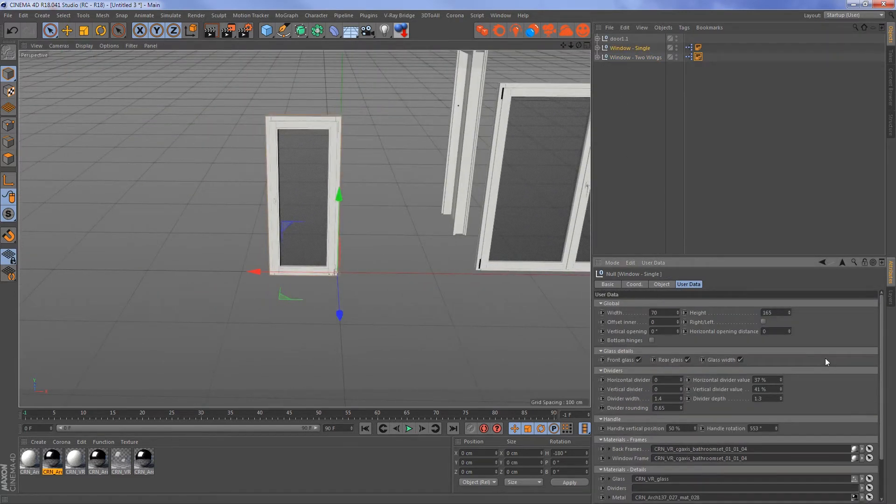
alt+drag(392, 261, 354, 273)
mouse_move(677, 313)
mouse_down()
mouse_move(677, 294)
mouse_move(677, 306)
mouse_up()
- Expand the door1.1 hierarchy, select its Null child and try rotating the door leaf
alt+middle_drag(409, 238, 404, 251)
alt+drag(404, 251, 356, 210)
scroll(357, 193, up, 3)
click(357, 190)
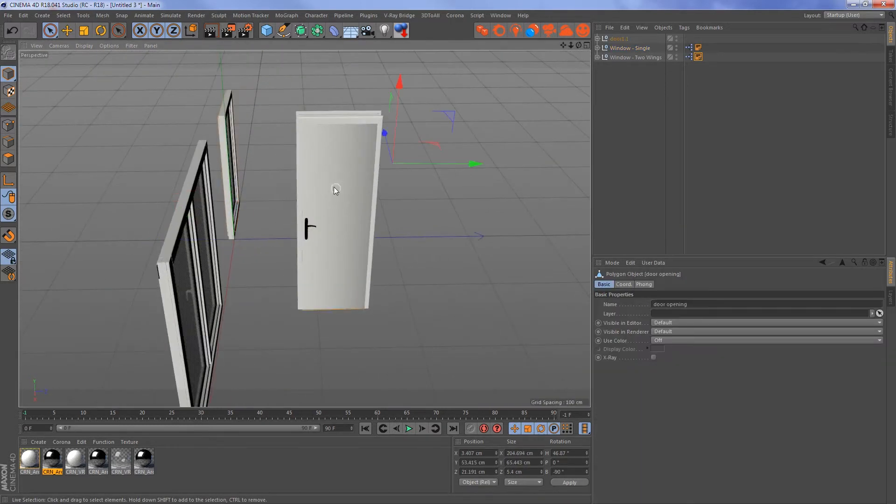
alt+drag(482, 163, 542, 139)
click(615, 40)
click(597, 39)
click(619, 48)
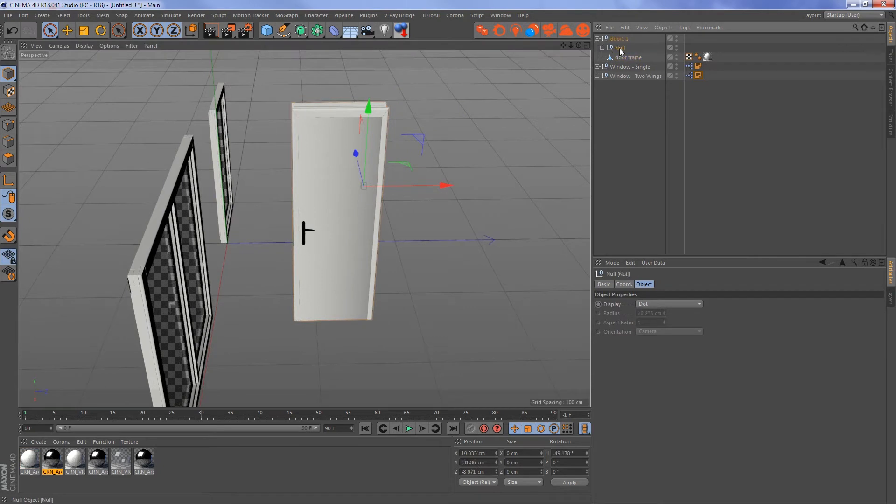
key(r)
drag(374, 251, 644, 63)
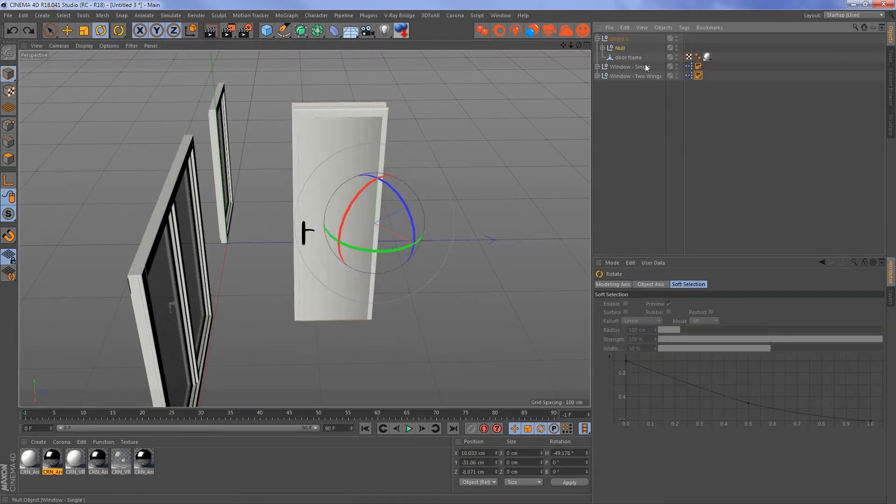
- Rename the Null inside door1.1 to "opening" and try turning the door leaf with it
double_click(619, 48)
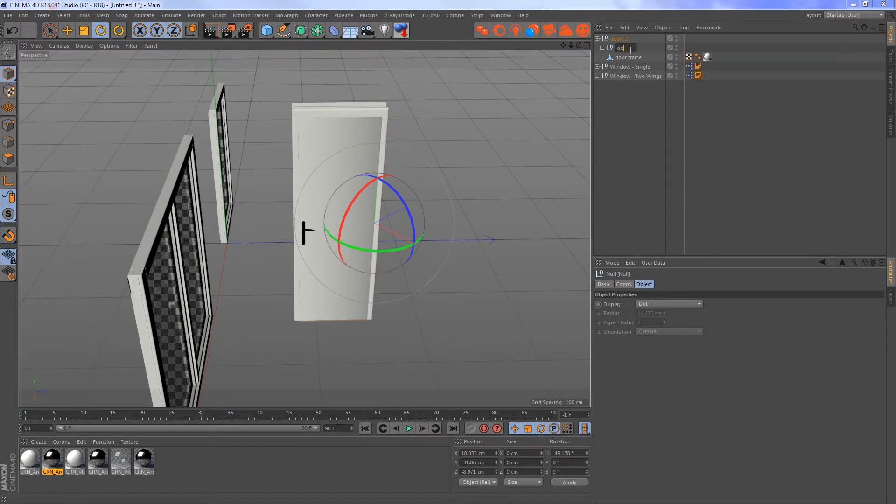
text(opiing)
key(Return)
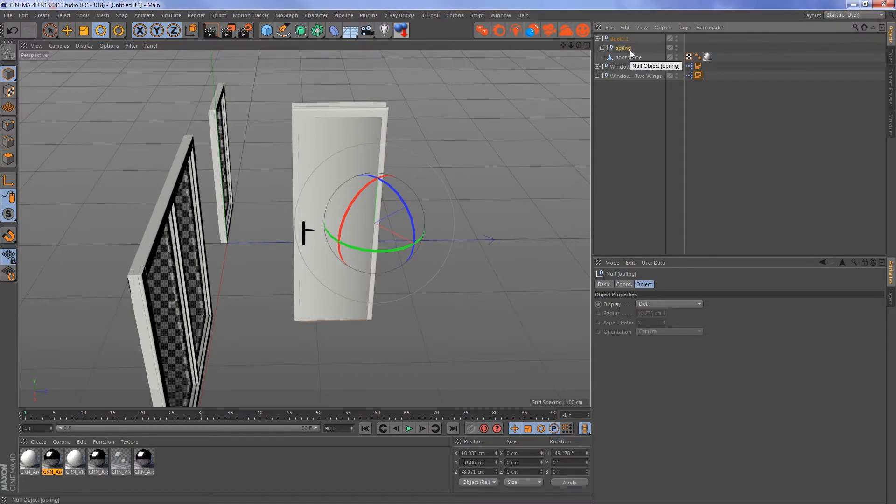
double_click(630, 51)
text(opening)
key(Return)
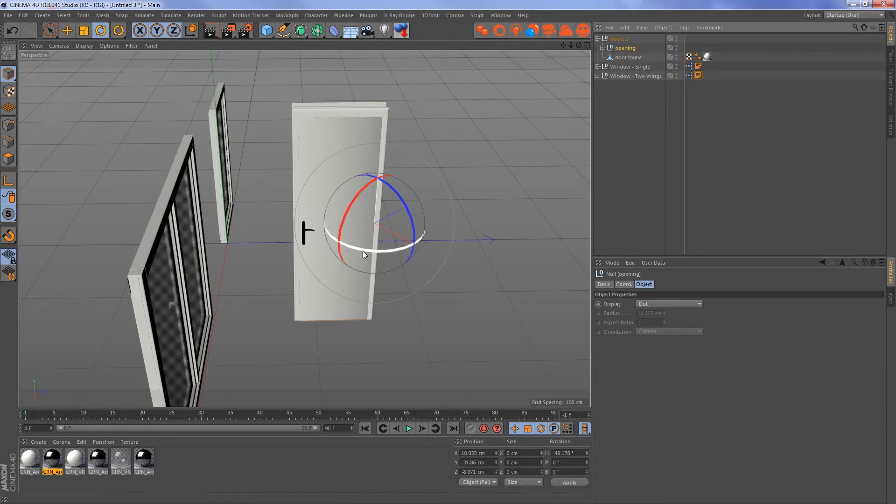
drag(363, 251, 391, 246)
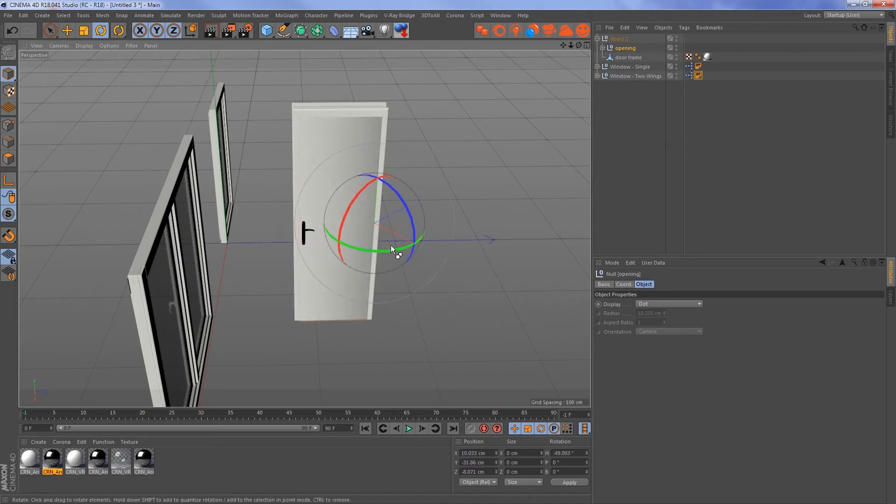
- Copy Window - Single and Window - Two Wings into the open project Small apartment - patreon.c4d
alt+drag(454, 260, 435, 131)
click(435, 130)
click(446, 147)
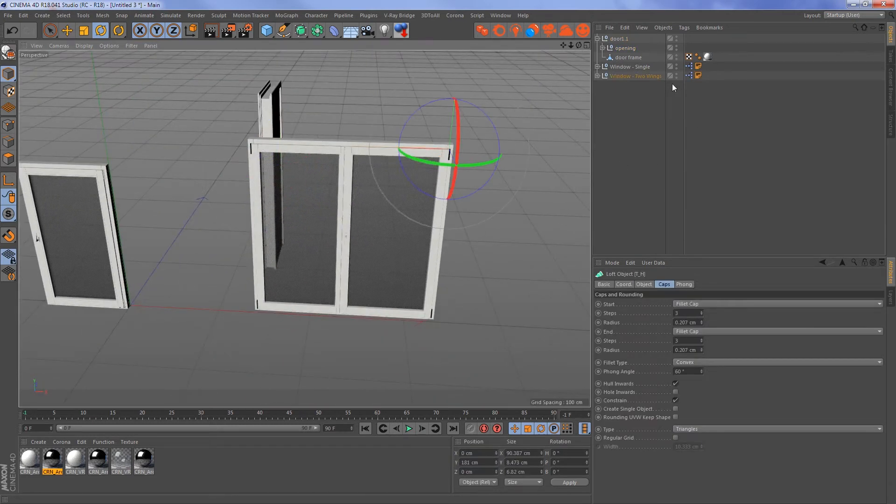
click(655, 76)
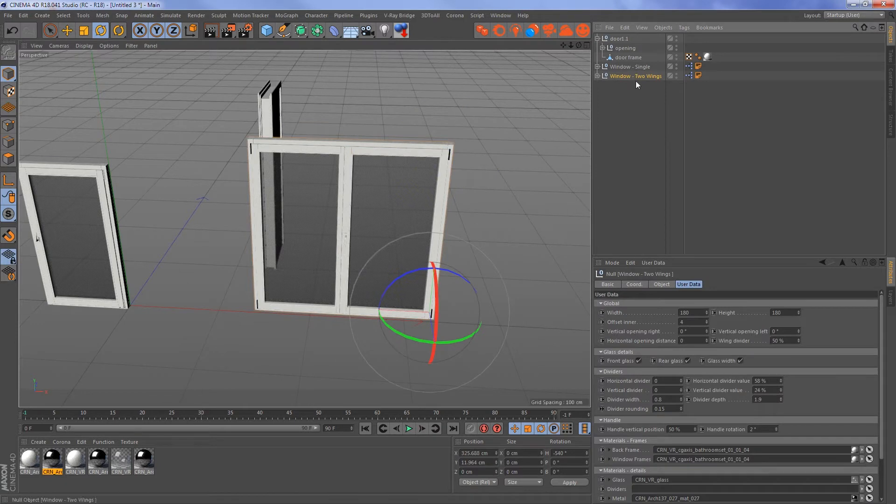
ctrl+click(639, 67)
key(v)
mouse_move(381, 190)
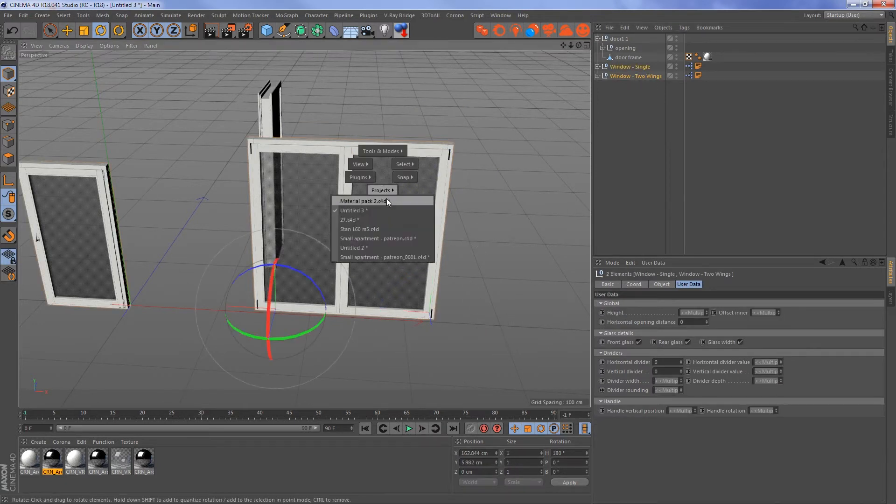
click(403, 238)
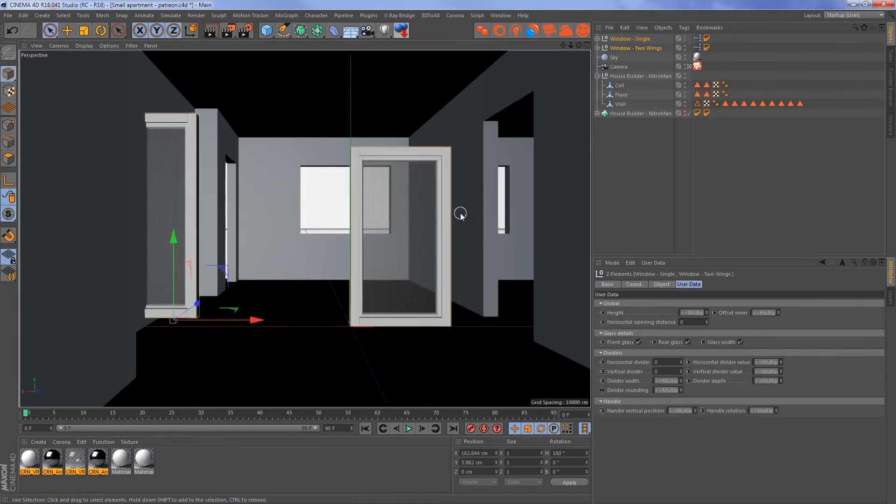
- Hide Window - Single in the viewport
click(643, 49)
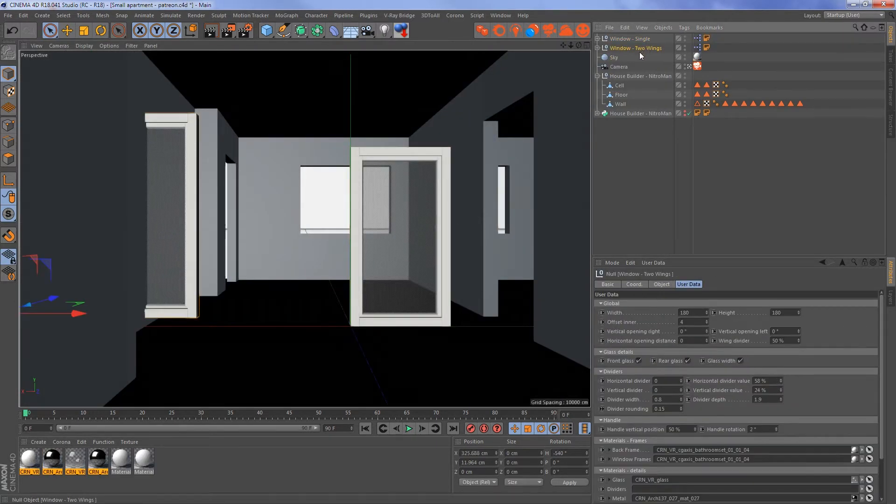
click(640, 40)
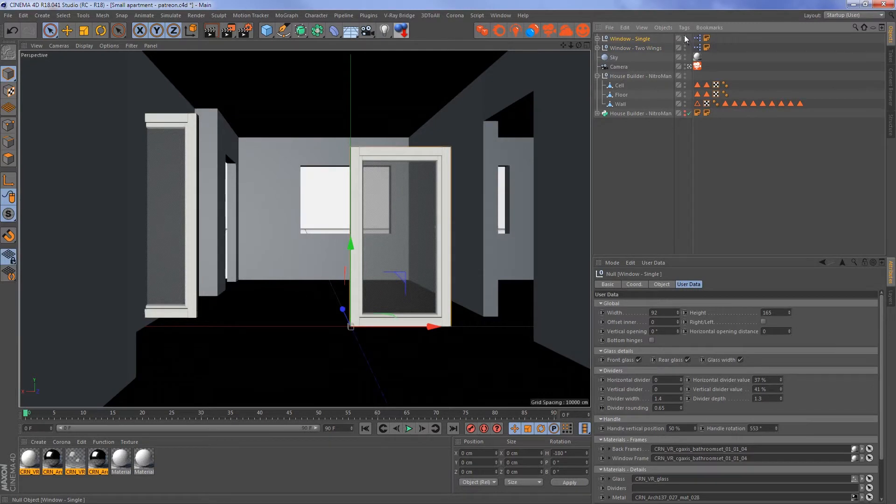
click(684, 37)
- Move Window - Two Wings into the room toward the far wall and rotate it to heading -720°
click(653, 49)
drag(82, 313, 340, 313)
drag(271, 301, 98, 261)
key(r)
- Place Window - Two Wings over the living room's window opening in the floor plan, about X -119.6 cm, Z -308.2 cm
key(F2)
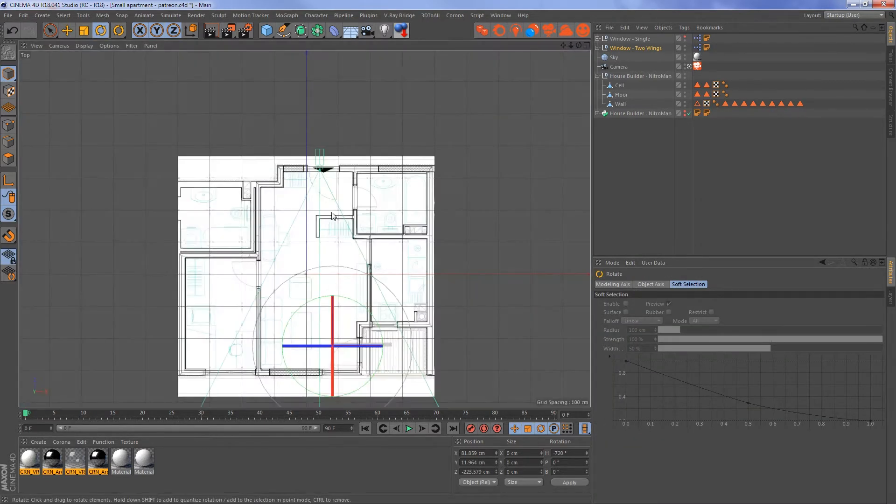
scroll(341, 339, up, 5)
key(space)
drag(363, 305, 327, 112)
alt+middle_drag(329, 119, 365, 170)
drag(365, 170, 312, 279)
alt+middle_drag(312, 280, 359, 110)
scroll(359, 110, down, 2)
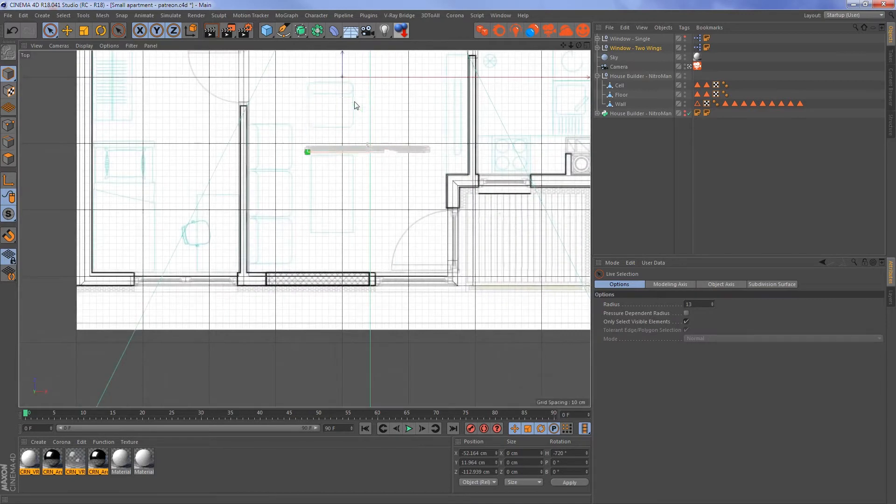
drag(352, 104, 310, 232)
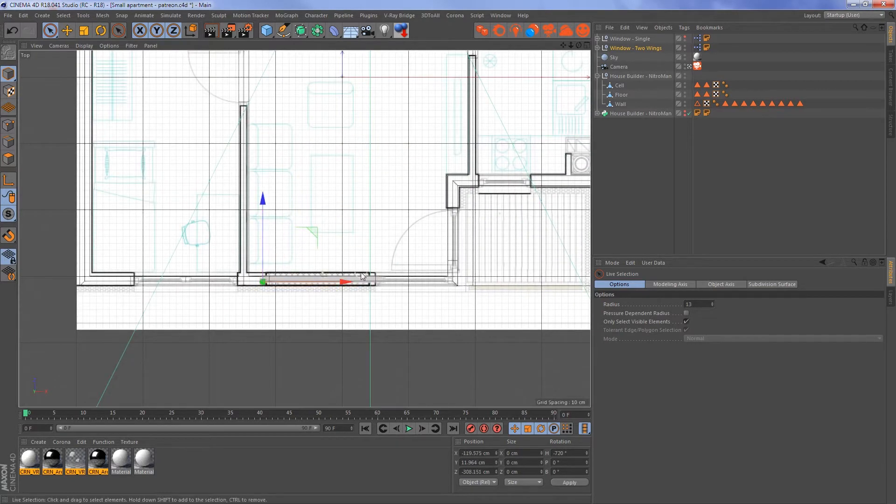
- Leave the scene camera and examine from outside how the two-wing window sits in the wall opening
key(F1)
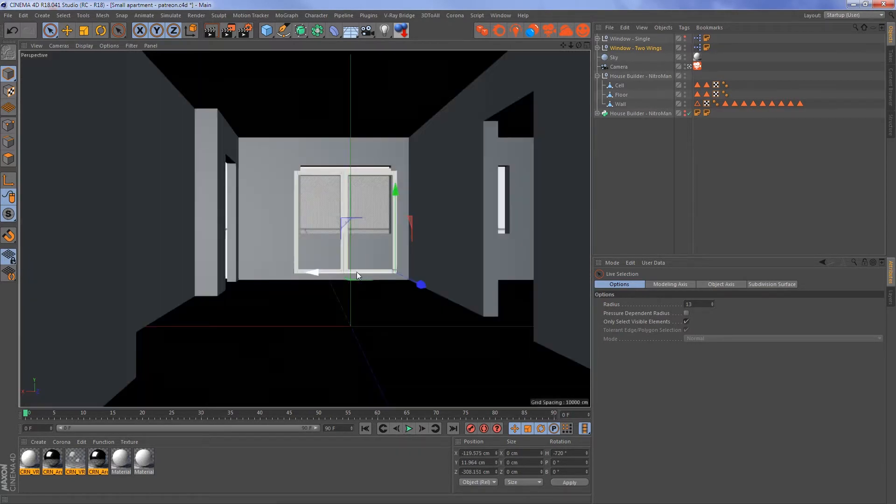
click(690, 68)
alt+right_drag(373, 172, 446, 171)
alt+drag(427, 179, 302, 234)
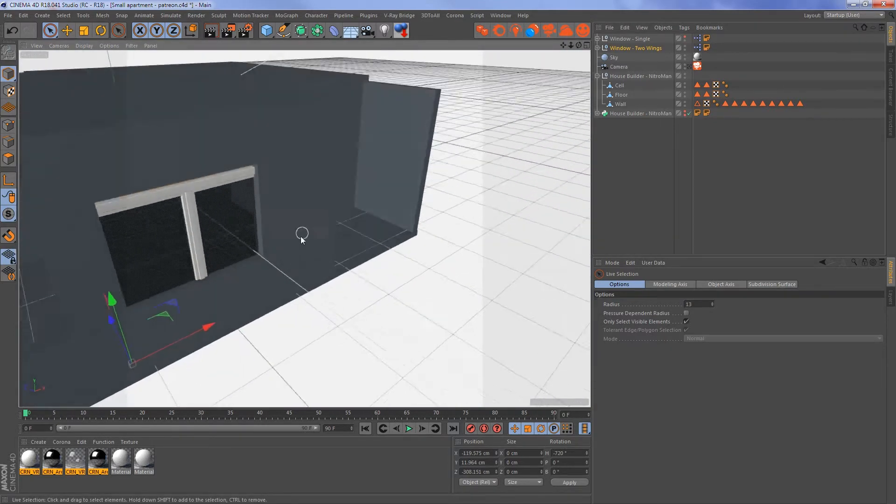
key(F2)
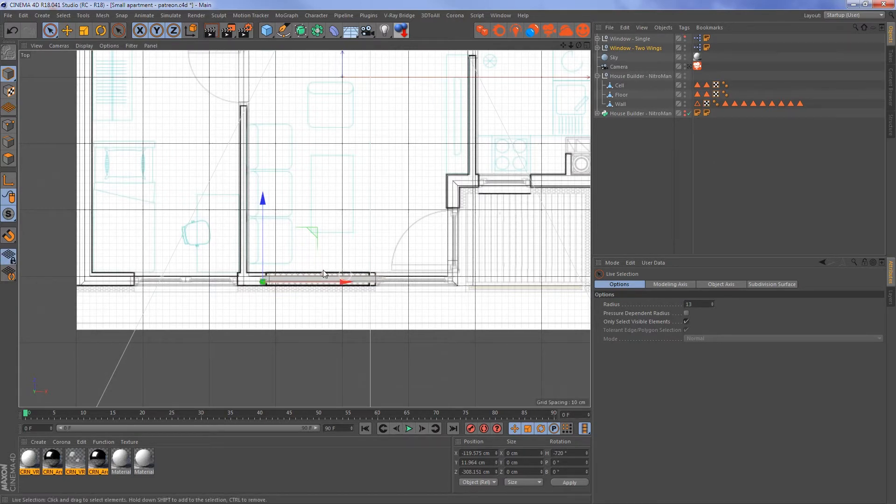
- Check the living room window hole's dimensions and set Window - Two Wings to width 160 and height 120
key(F1)
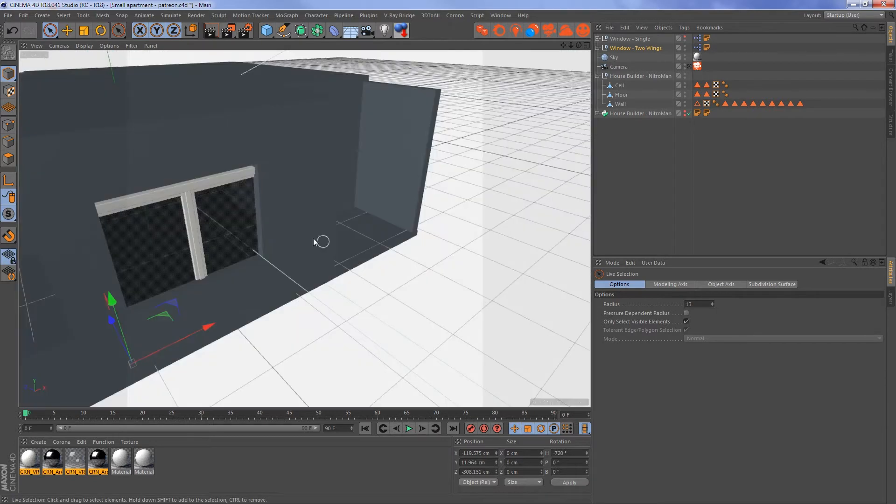
alt+drag(320, 243, 308, 228)
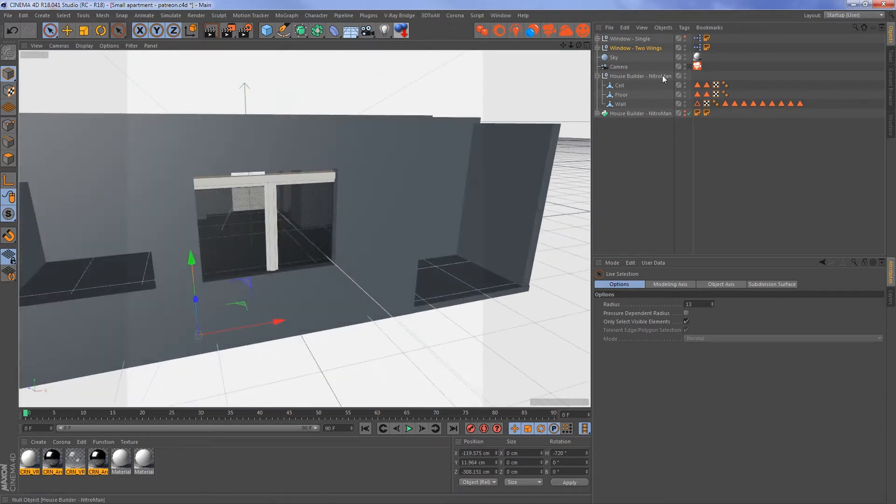
click(640, 48)
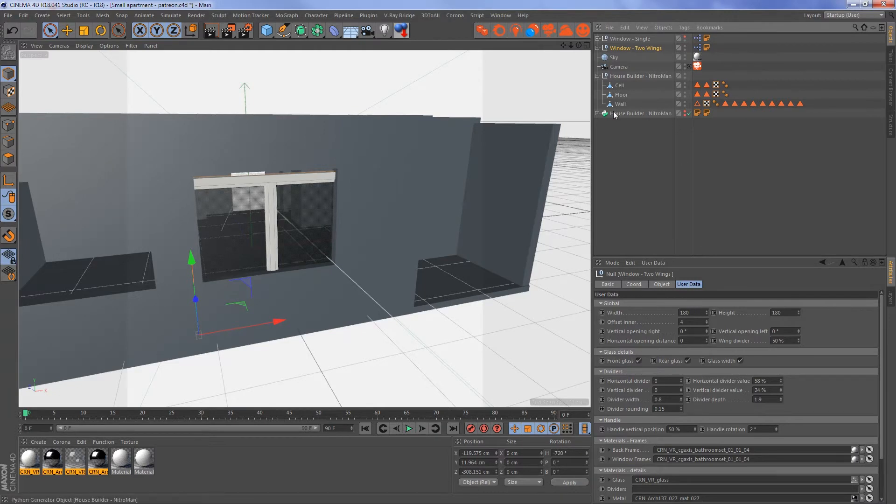
click(598, 114)
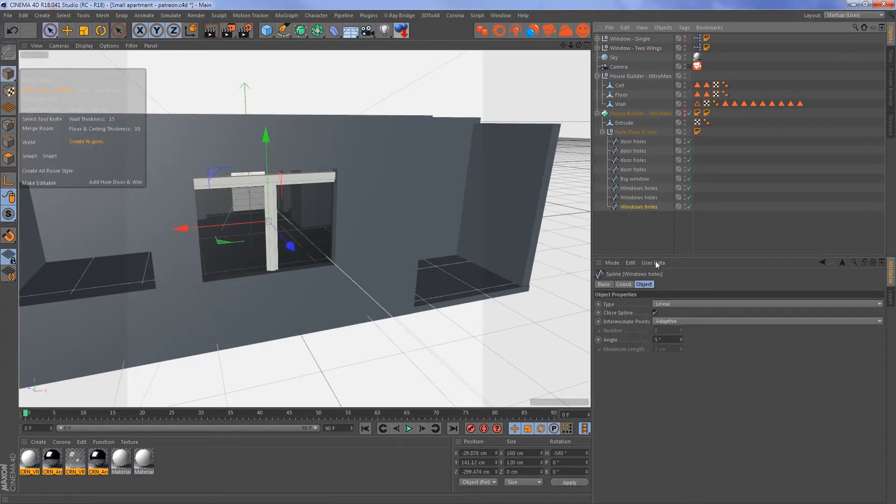
click(623, 284)
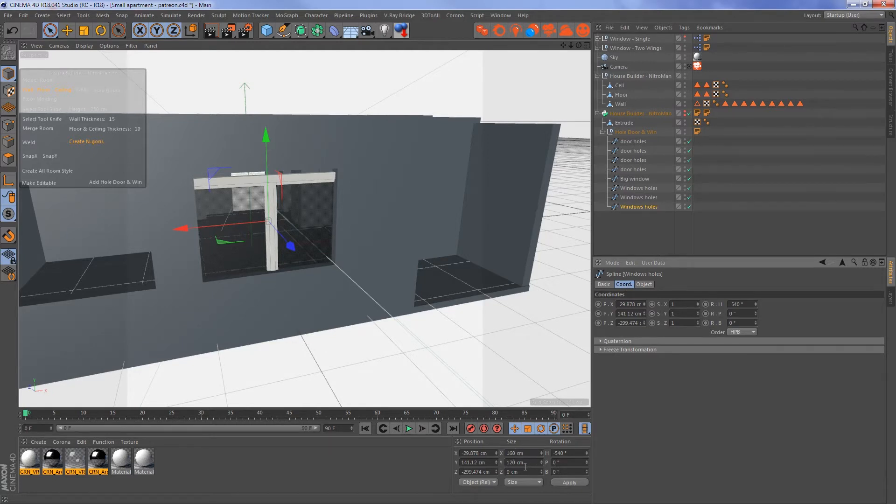
click(639, 48)
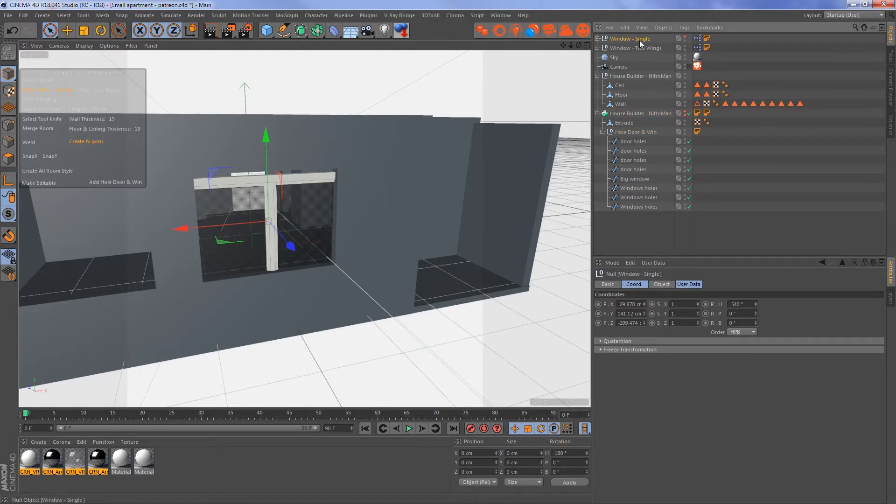
click(683, 376)
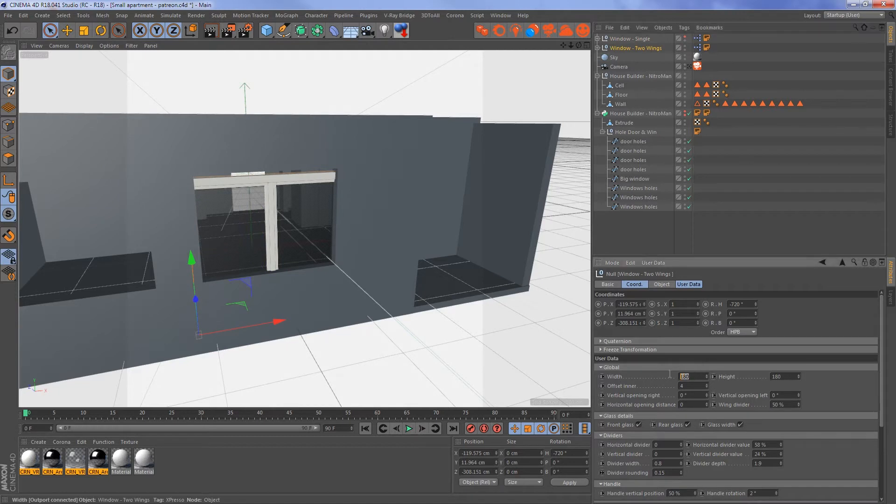
text(160)
key(Tab)
text(120)
key(Return)
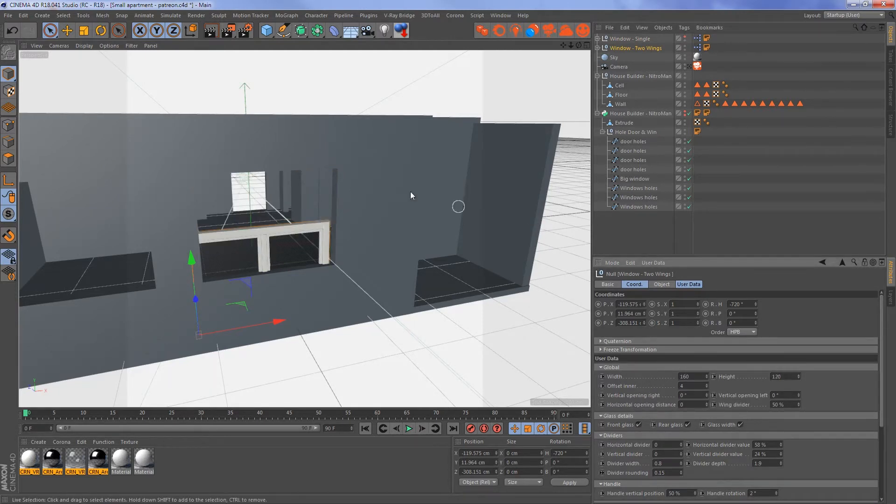
- Raise Window - Two Wings into the wall opening and shift its depth, to about Y 80.9 cm, Z -316.9 cm
drag(194, 256, 195, 200)
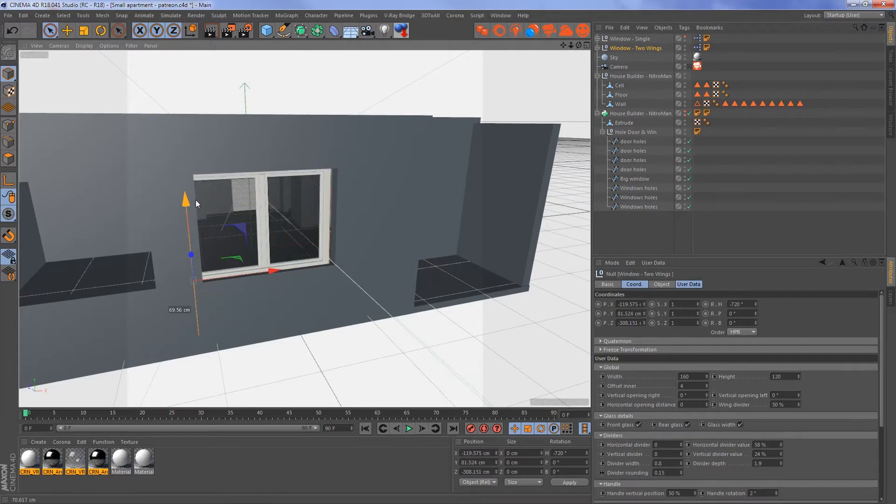
alt+drag(192, 270, 517, 245)
scroll(304, 231, up, 5)
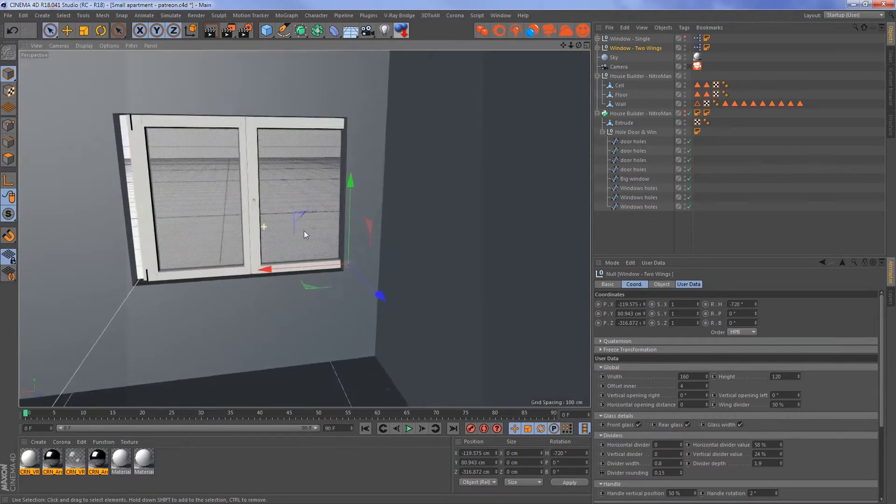
- Align the two-wing window's lower corner with the corner of the opening, at about X -106.2 cm, Y 83.9 cm
drag(322, 284, 281, 259)
alt+right_drag(376, 293, 438, 298)
alt+middle_drag(405, 291, 396, 322)
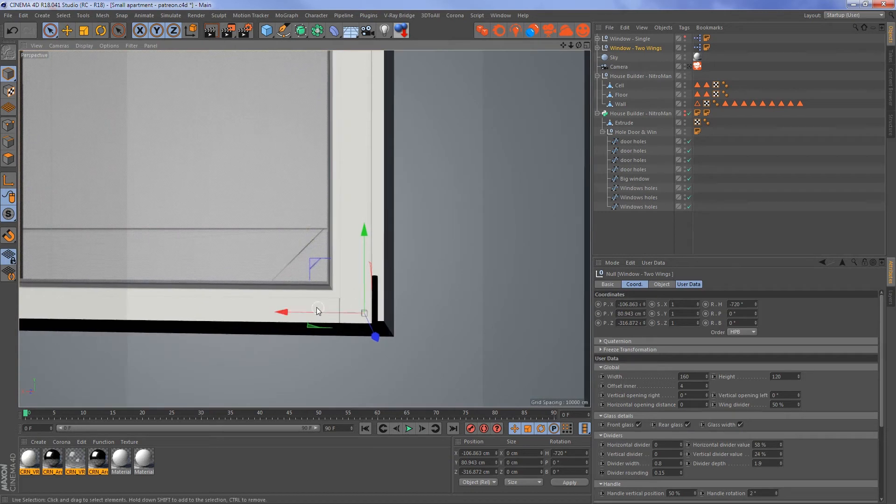
click(332, 318)
click(640, 49)
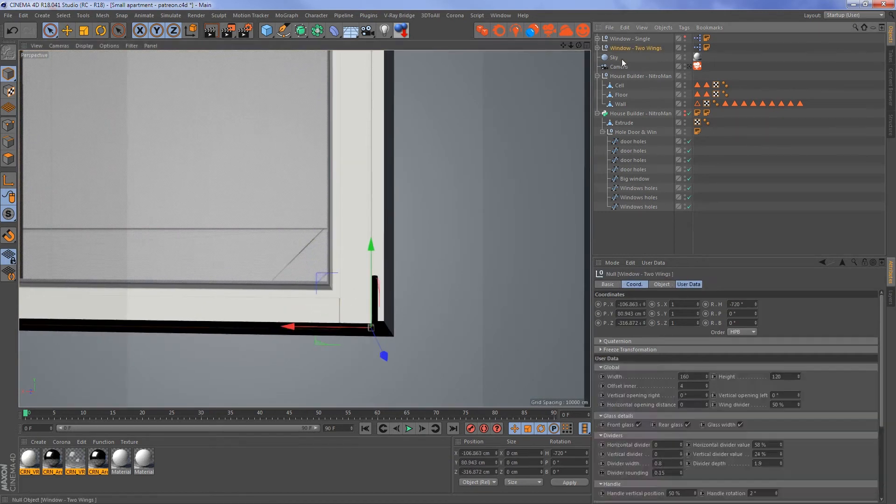
drag(304, 311, 300, 310)
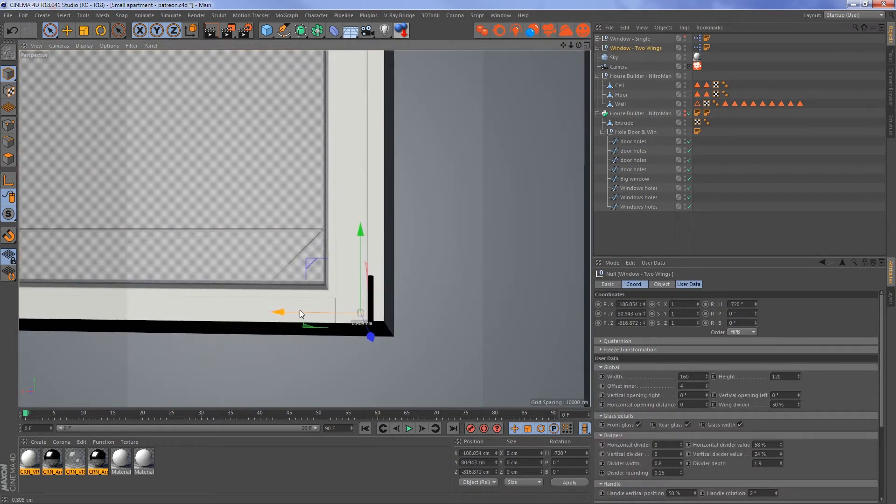
mouse_move(362, 250)
mouse_down()
mouse_move(366, 228)
mouse_move(366, 236)
mouse_up()
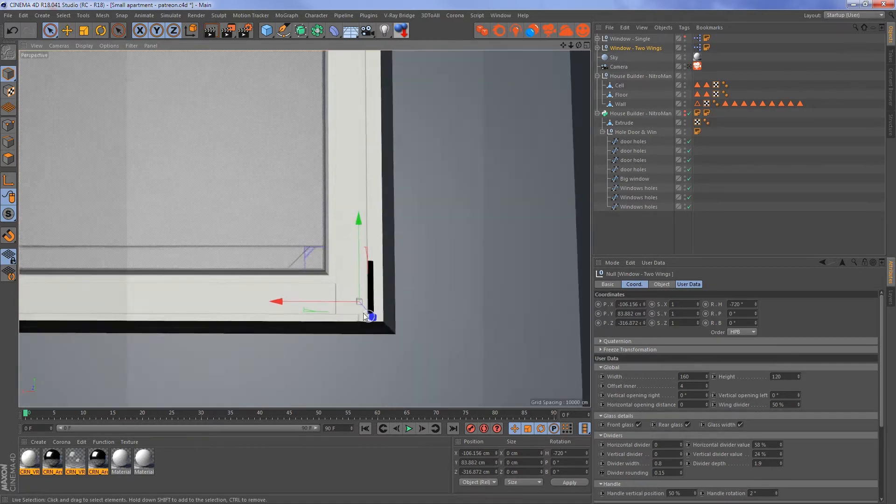
- Reduce Window - Two Wings to width 153 and height 113 to fit inside the opening
scroll(376, 317, down, 5)
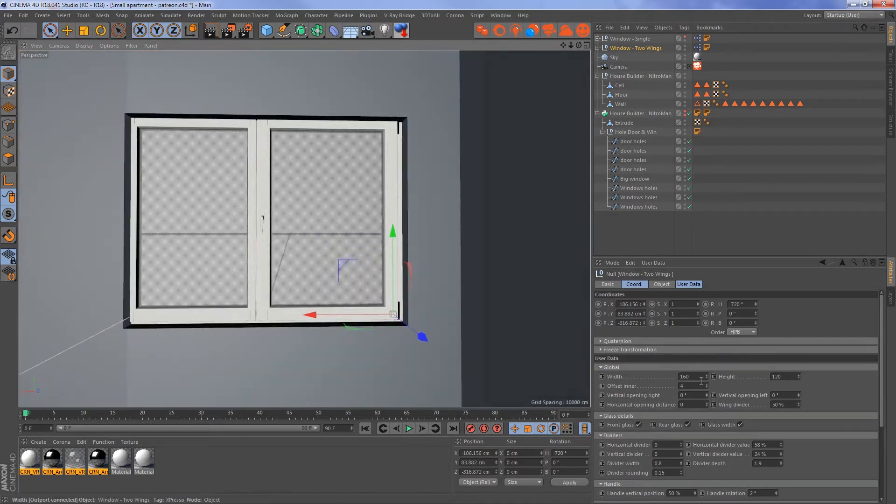
drag(706, 377, 707, 382)
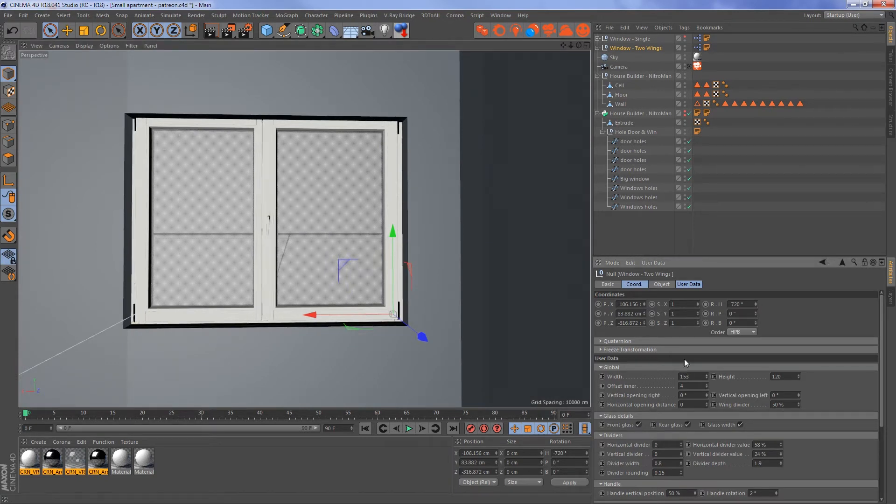
scroll(287, 274, up, 1)
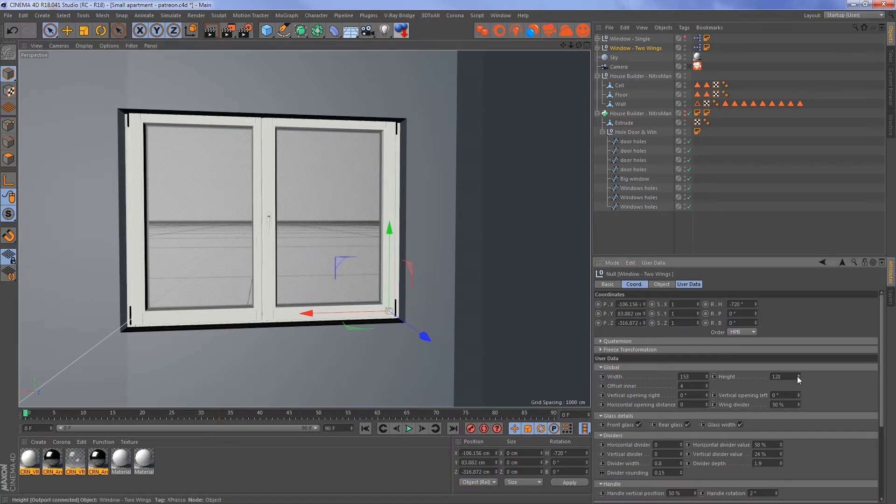
drag(798, 376, 797, 379)
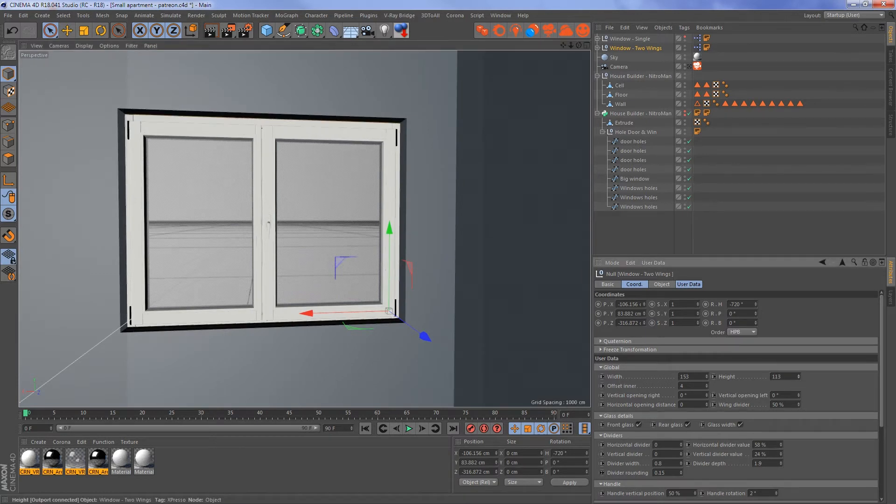
- Duplicate the two-wing window and place the copy in the neighbouring room's window opening, about X -314.5 cm
alt+middle_drag(349, 210, 119, 257)
drag(234, 262, 405, 253)
scroll(354, 248, up, 4)
mouse_move(284, 254)
alt+mouse_down()
mouse_move(310, 247)
mouse_move(241, 252)
mouse_move(291, 261)
alt+mouse_up()
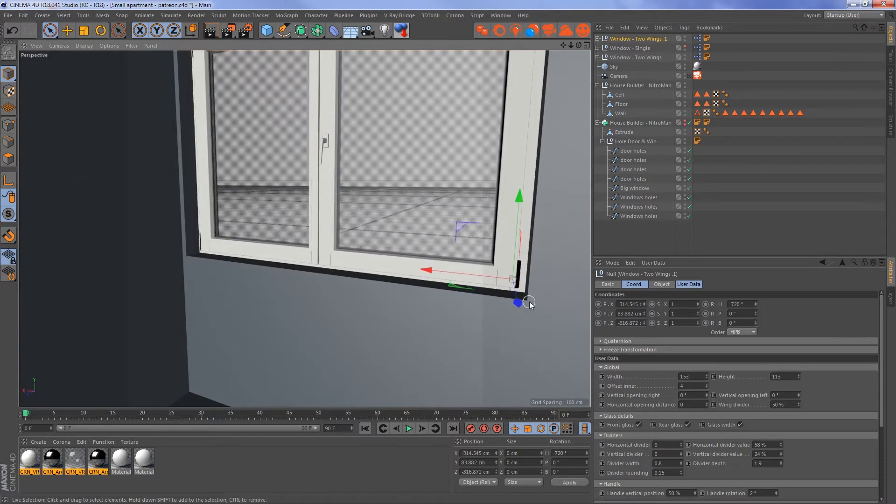
- Move both two-wing windows together within the wall depth to about Z -312 cm
ctrl+click(640, 56)
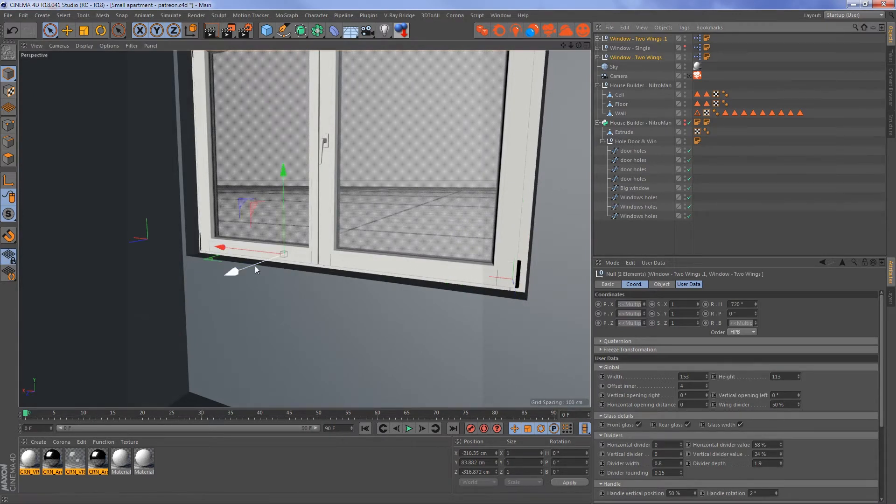
drag(256, 266, 212, 243)
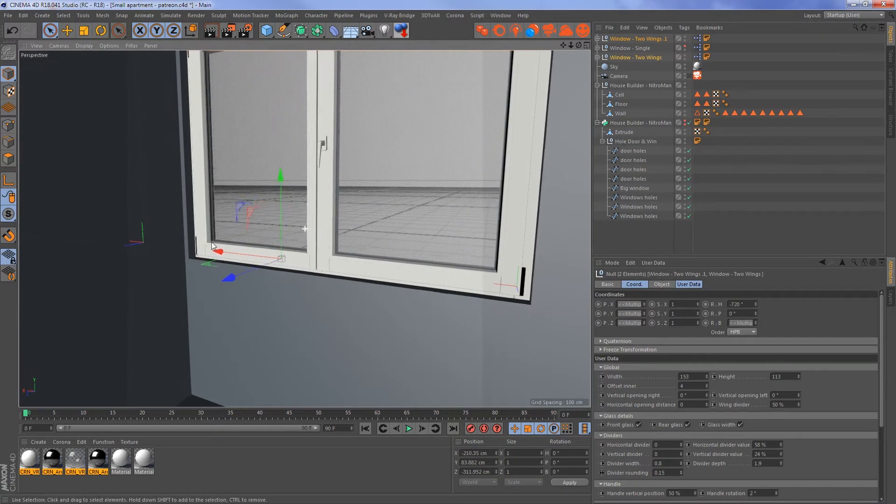
alt+right_drag(212, 242, 56, 251)
alt+middle_drag(56, 251, 183, 232)
click(261, 232)
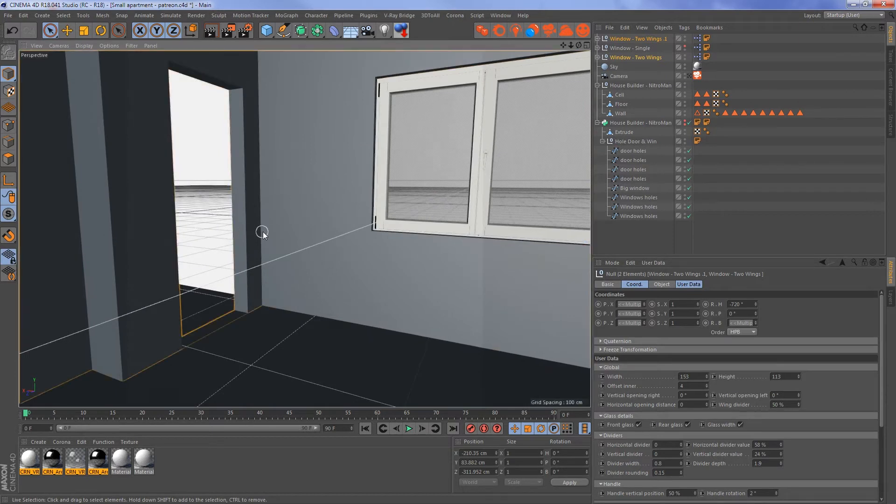
- Unhide Window - Single in the viewport and show the apartment floor plan in the top view
alt+right_drag(278, 222, 225, 225)
alt+drag(225, 224, 369, 227)
alt+middle_drag(421, 212, 343, 201)
alt+drag(343, 200, 370, 199)
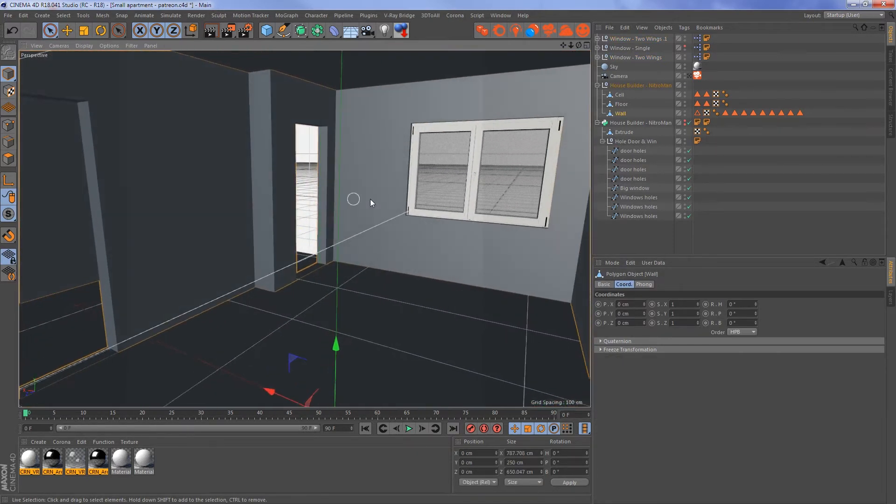
click(685, 47)
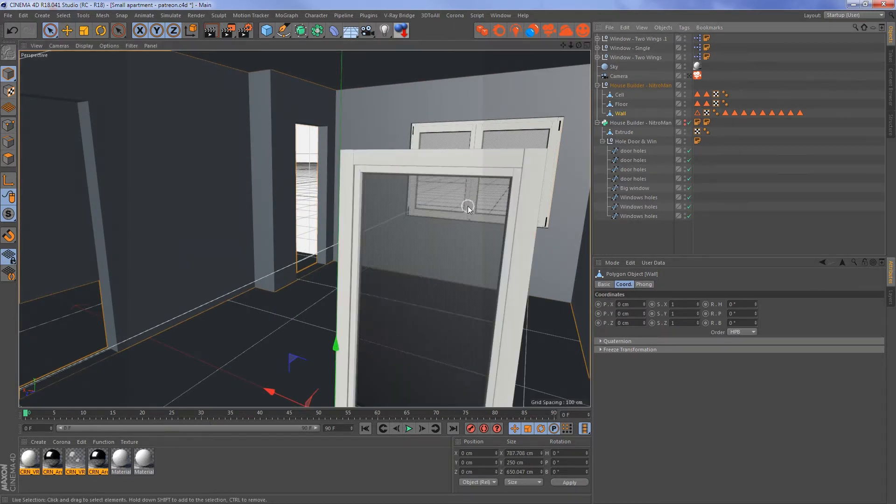
alt+middle_drag(468, 206, 426, 126)
key(F2)
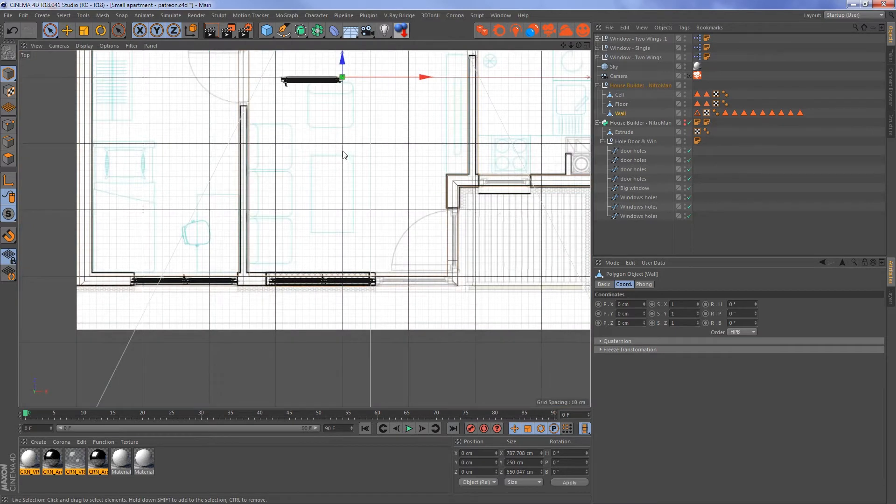
scroll(343, 154, down, 5)
key(r)
drag(338, 211, 282, 202)
key(ctrl+z)
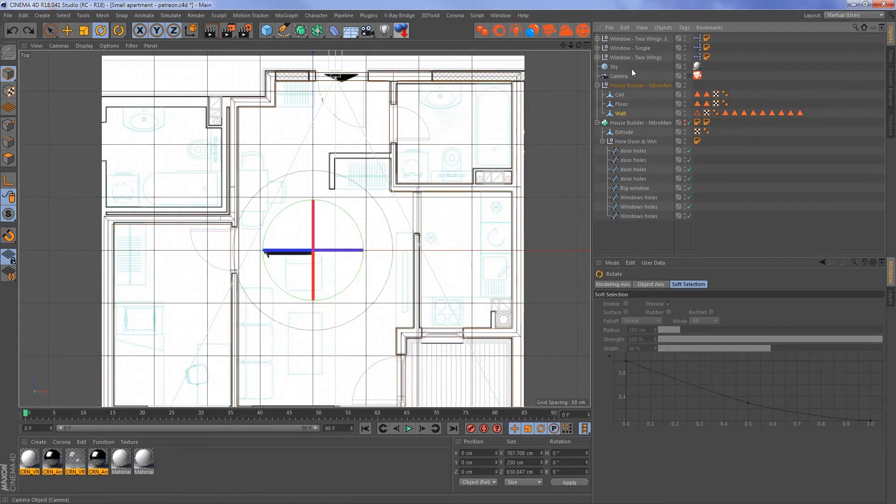
- Rotate Window - Single to heading -90° and move it to the balcony door opening, about X 164.9 cm, Z -200.2 cm
click(641, 48)
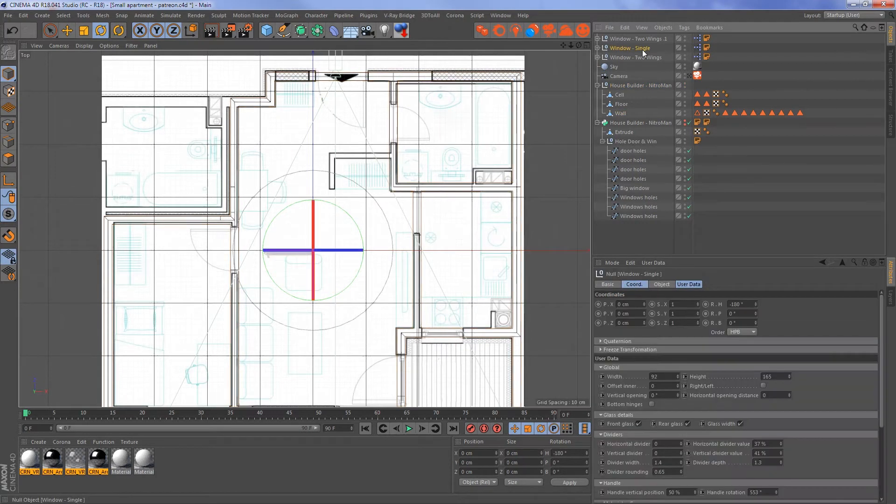
drag(364, 234, 295, 213)
key(space)
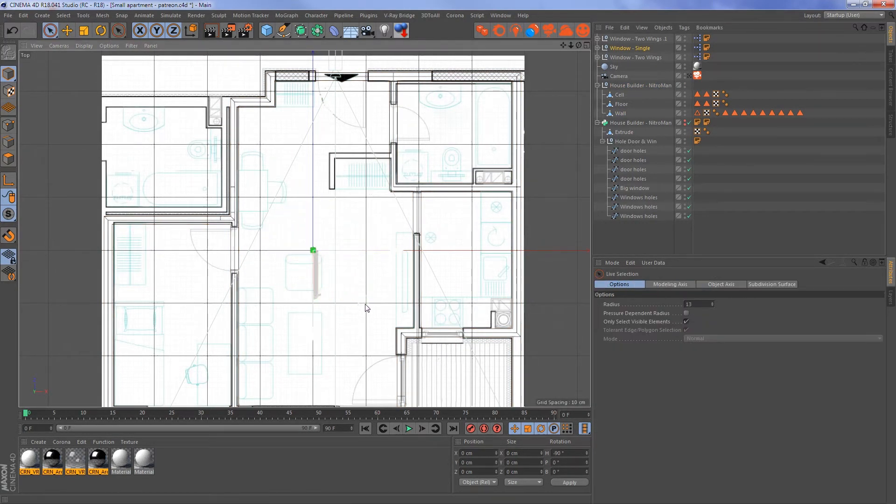
drag(367, 308, 338, 302)
alt+middle_drag(363, 282, 316, 170)
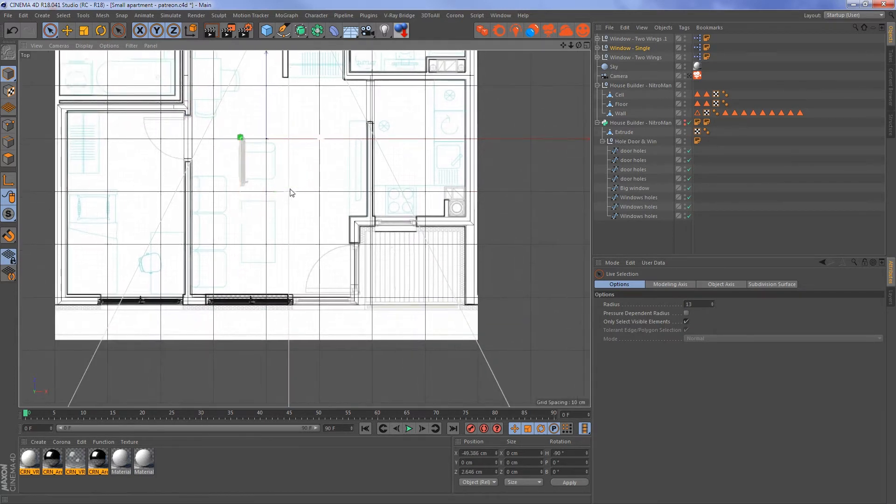
drag(291, 193, 382, 276)
- Turn Window - Single to heading 90° and reposition it along the balcony door opening, about X 176.4 cm, Z -287.5 cm
key(r)
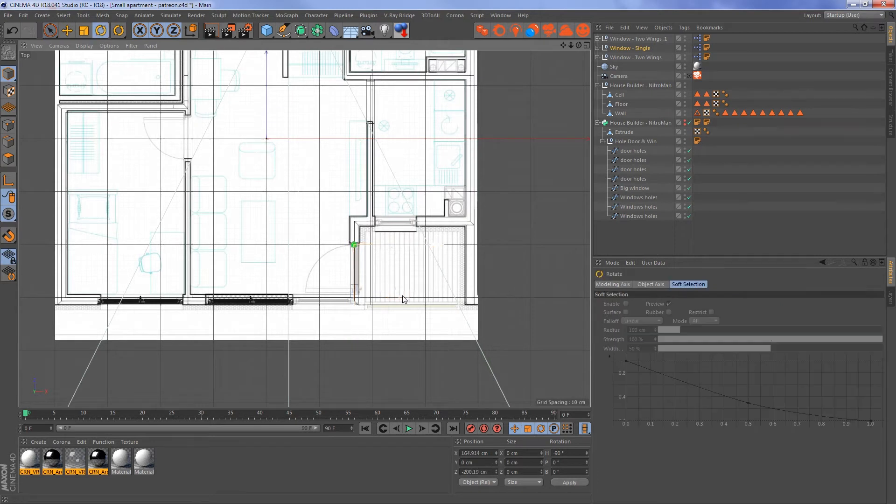
drag(320, 200, 381, 336)
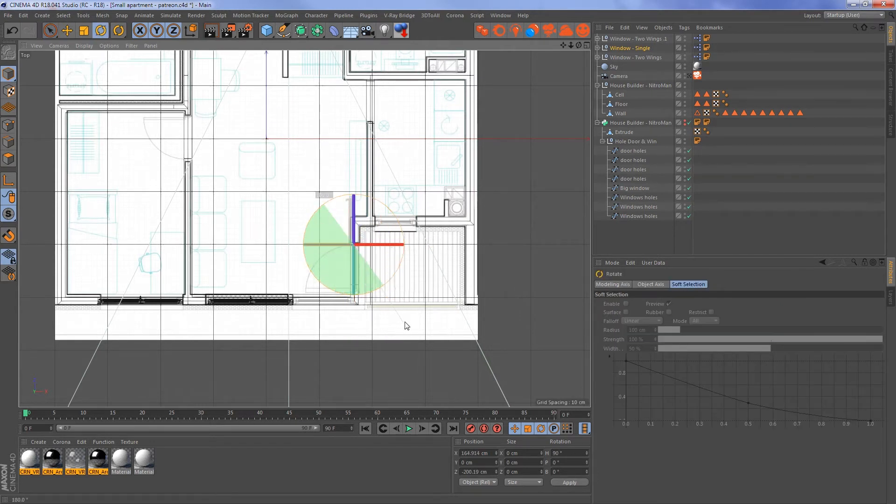
key(9)
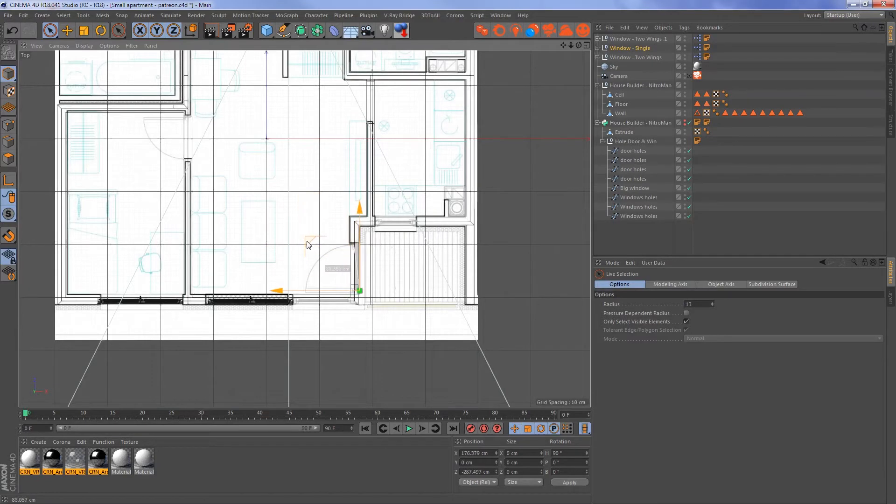
- Align Window - Single with the balcony door opening's lower corner at about X 170.2, Y -0.9, Z -277.7 cm and open its parameters
key(F1)
alt+right_drag(273, 139, 344, 181)
alt+drag(321, 208, 272, 228)
alt+right_drag(243, 287, 257, 296)
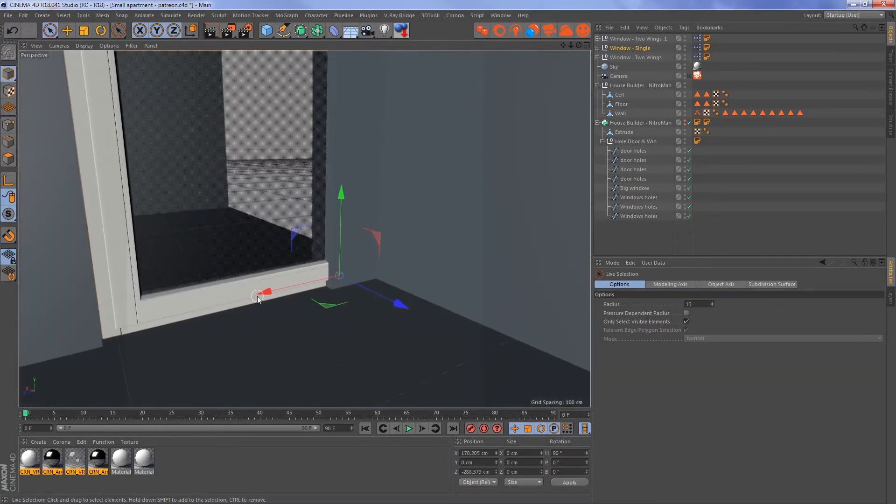
mouse_move(257, 296)
alt+mouse_down()
mouse_move(229, 300)
mouse_move(259, 298)
alt+mouse_up()
drag(340, 228, 343, 227)
alt+middle_drag(294, 242, 310, 284)
alt+drag(370, 256, 372, 245)
alt+middle_drag(371, 245, 377, 236)
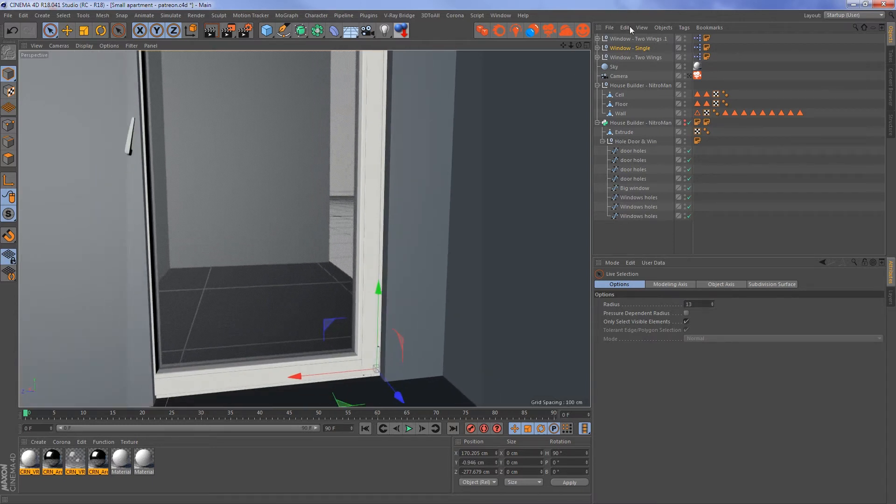
click(631, 49)
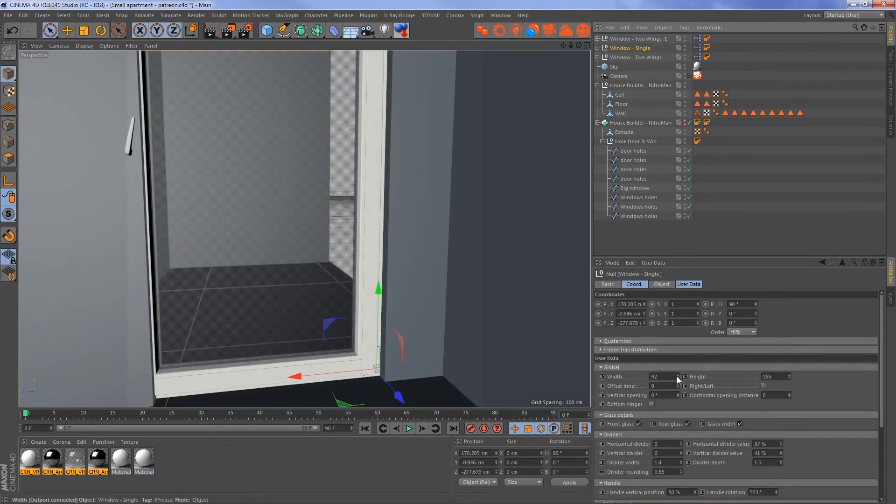
- Set Window - Single to a width of 82 and a height of 200 to fill the balcony door opening
drag(676, 376, 667, 380)
alt+middle_drag(337, 219, 343, 284)
alt+drag(331, 191, 339, 172)
alt+right_drag(340, 172, 317, 176)
alt+middle_drag(318, 176, 311, 181)
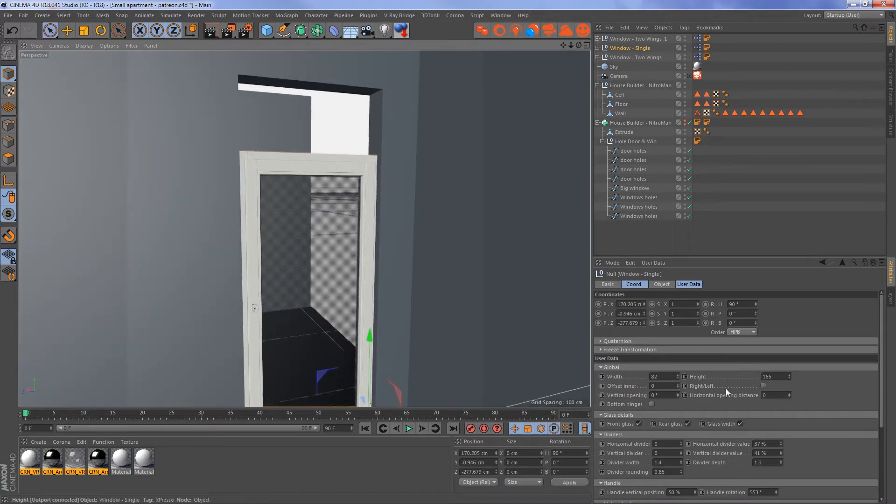
drag(776, 376, 713, 368)
text(200)
key(Return)
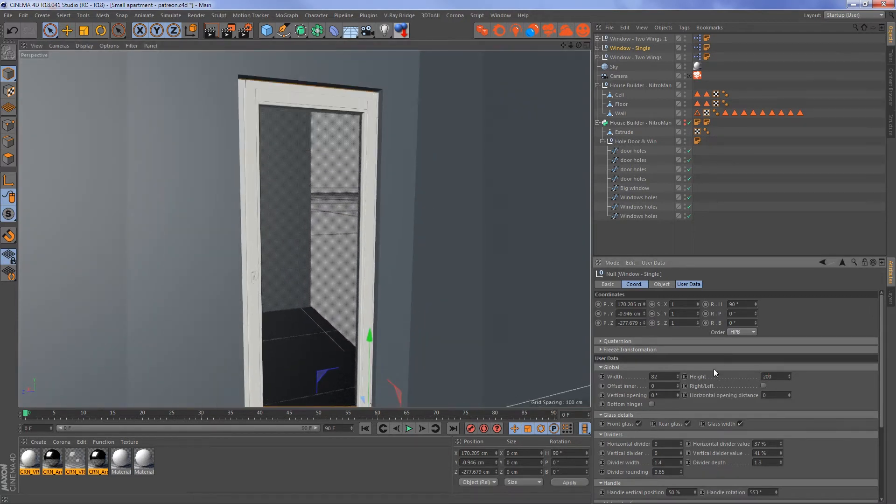
- Duplicate Window - Single with its heading rotated to 0° and move the copy to about X 243.9 cm, Z -99.7 cm
alt+drag(342, 213, 397, 236)
alt+middle_drag(396, 236, 379, 168)
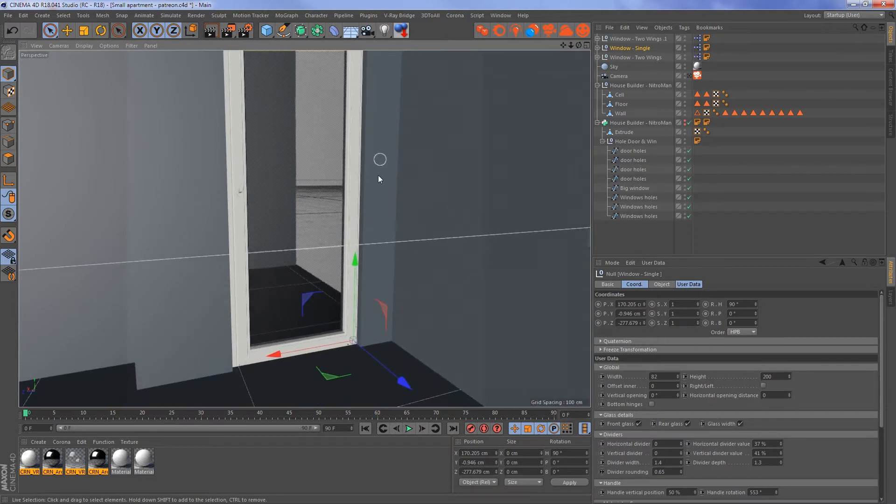
alt+drag(386, 193, 420, 197)
alt+right_drag(421, 197, 388, 225)
alt+drag(388, 225, 434, 242)
key(r)
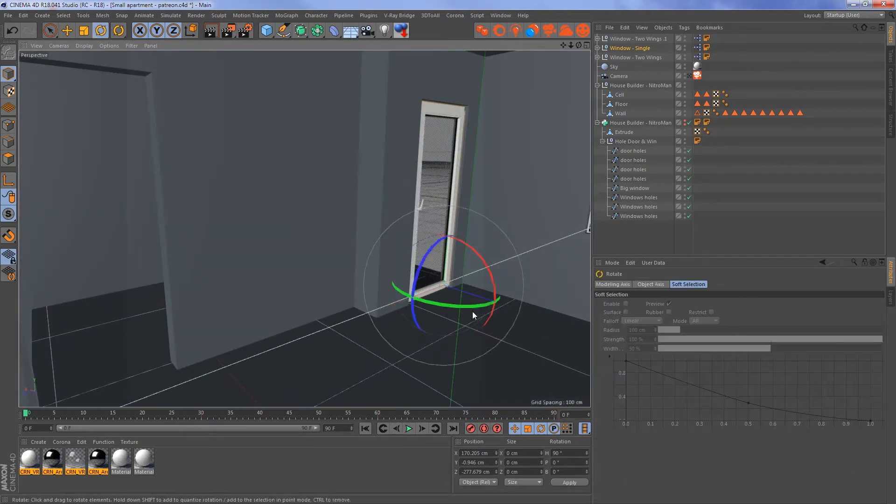
drag(464, 307, 214, 300)
key(space)
alt+drag(176, 242, 185, 243)
alt+right_drag(189, 237, 267, 246)
alt+drag(224, 245, 322, 248)
alt+right_drag(304, 228, 337, 214)
alt+drag(210, 224, 112, 233)
alt+right_drag(139, 242, 126, 245)
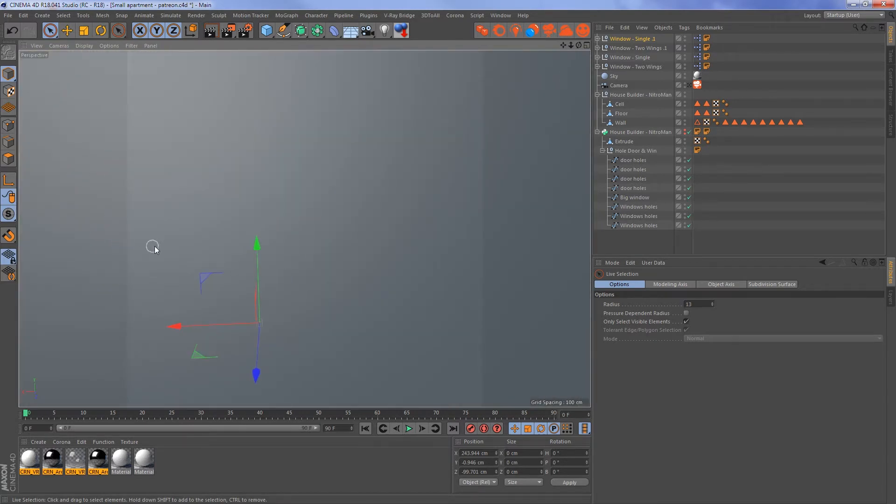
- Hide the ceiling object of the apartment in the viewport
alt+drag(155, 246, 252, 250)
key(F2)
key(F1)
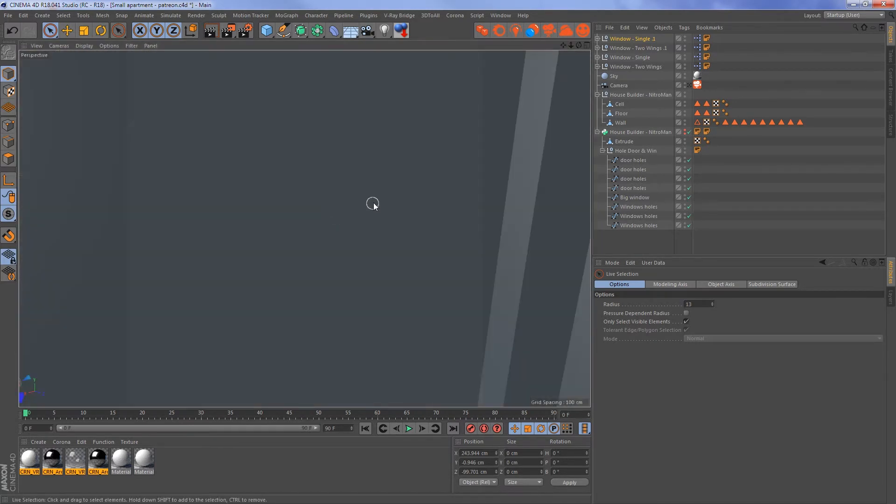
right_click(372, 203)
click(287, 218)
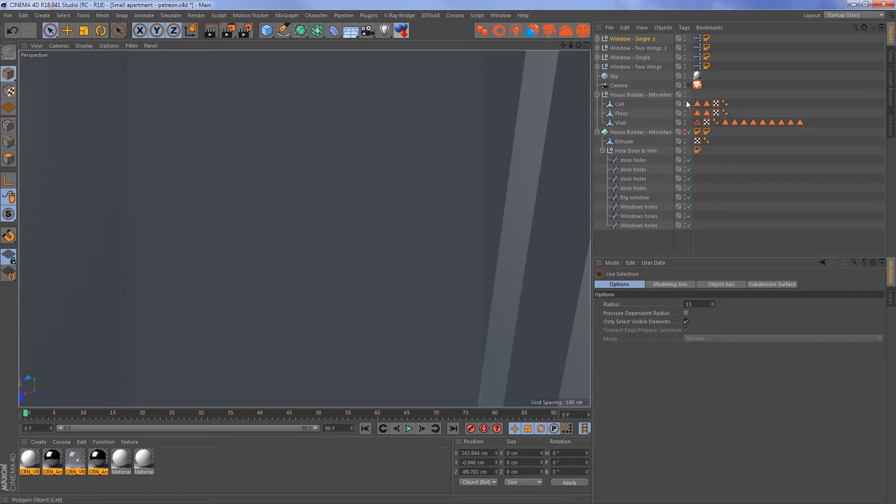
double_click(685, 102)
- Move Window - Single .1 into the small window opening at about X 208.3 cm, Z -157.9 cm
alt+right_drag(361, 191, 273, 205)
alt+drag(279, 198, 273, 254)
alt+middle_drag(274, 252, 275, 191)
alt+right_drag(254, 260, 206, 263)
alt+middle_drag(221, 220, 228, 284)
alt+right_drag(190, 249, 227, 239)
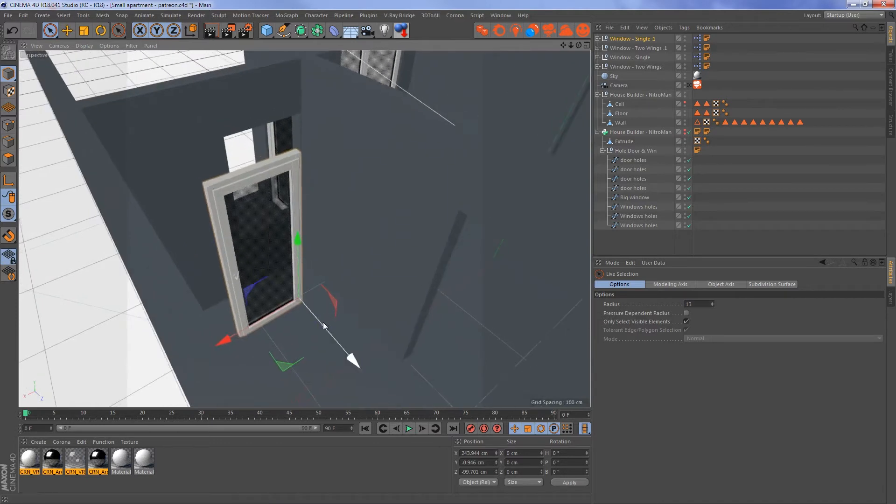
drag(282, 367, 278, 315)
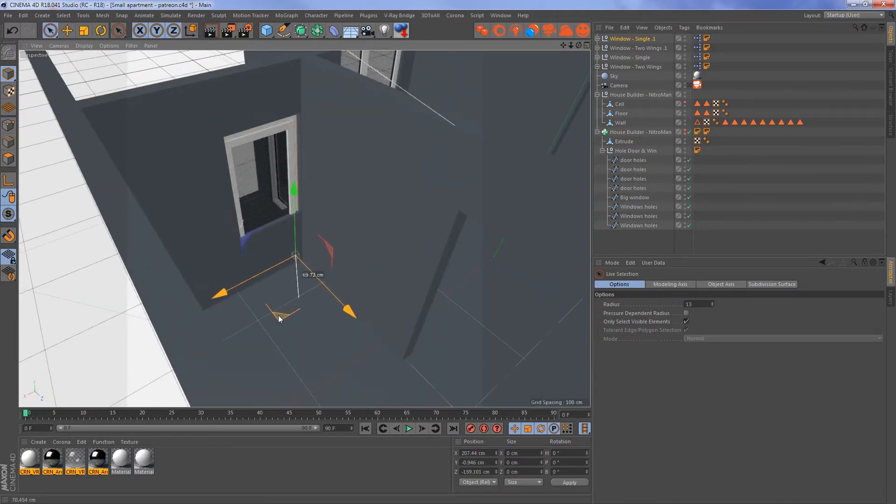
alt+right_drag(258, 199, 281, 202)
- Raise Window - Single .1 to the opening's sill at about Y 80.1 cm and shift it sideways to X 204.4 cm
alt+drag(272, 204, 240, 168)
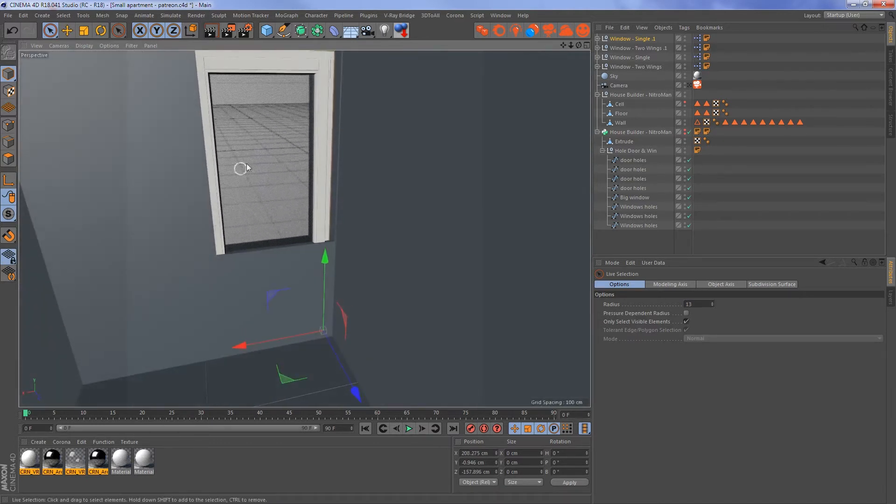
alt+middle_drag(240, 169, 242, 213)
drag(322, 300, 314, 201)
alt+right_drag(303, 272, 332, 270)
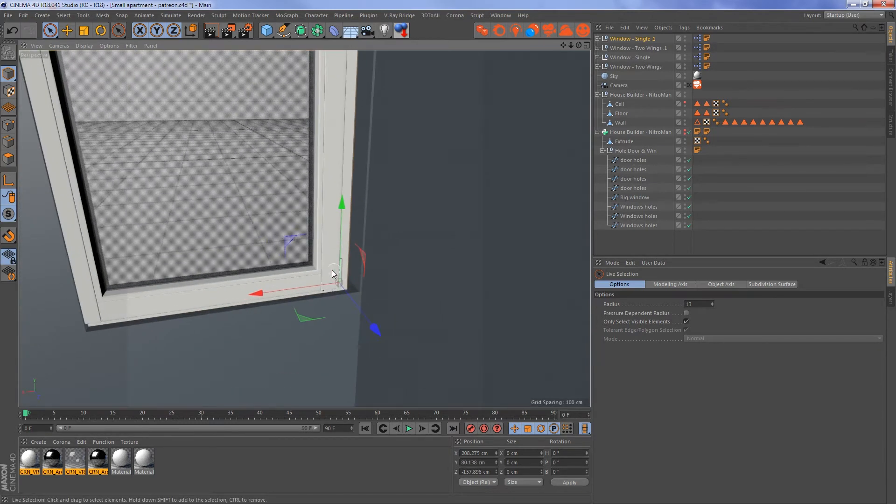
alt+drag(330, 269, 280, 346)
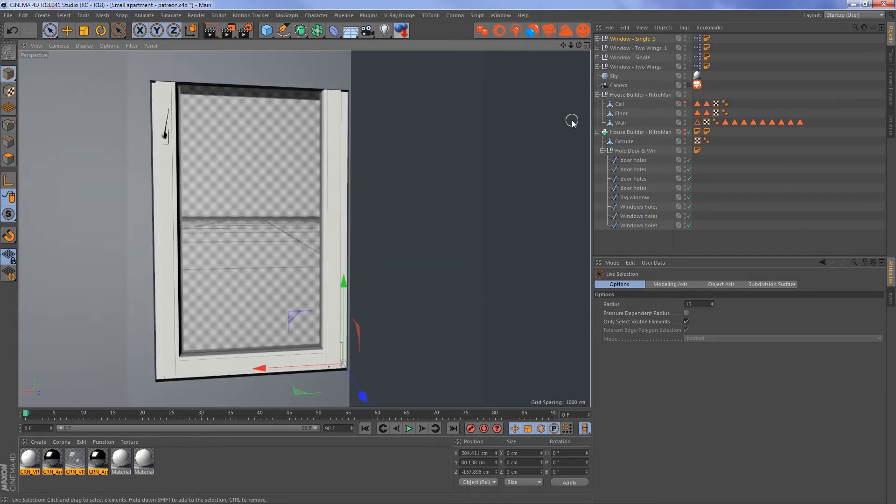
- Set the height of Window - Single .1 to 122 and fine-tune its vertical position to about Y 80.10 cm
click(625, 39)
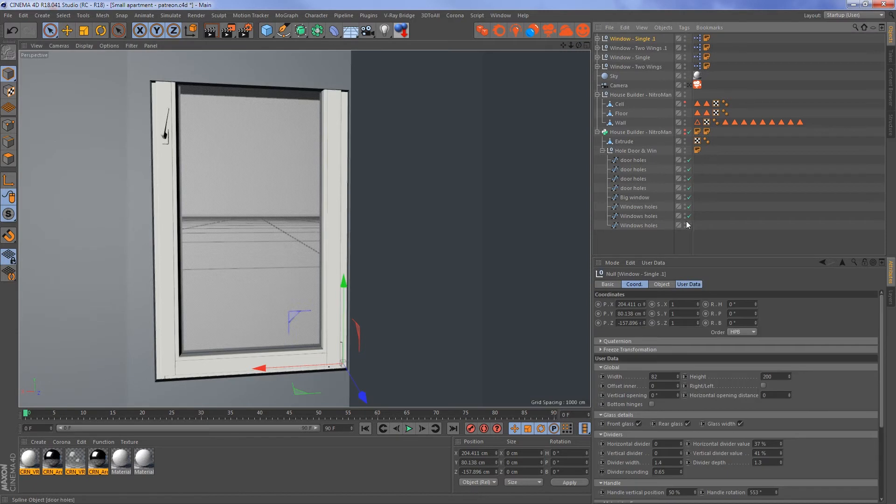
click(780, 376)
text(100)
key(Return)
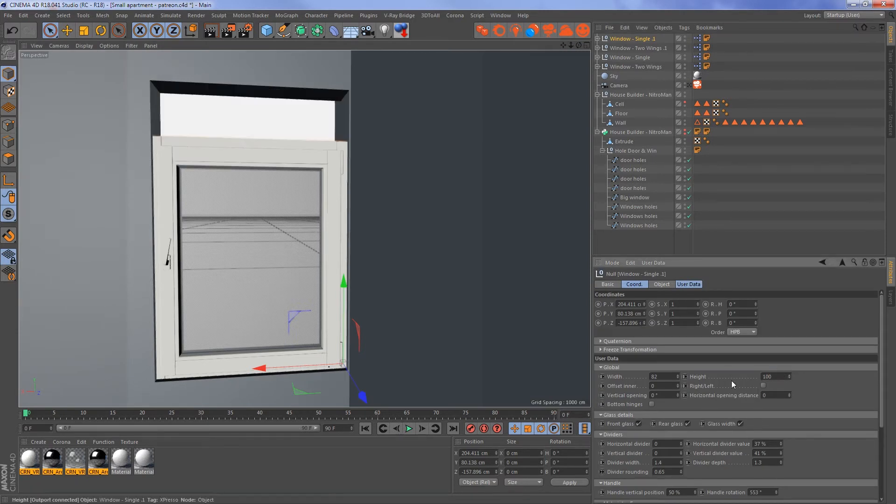
drag(789, 377, 789, 366)
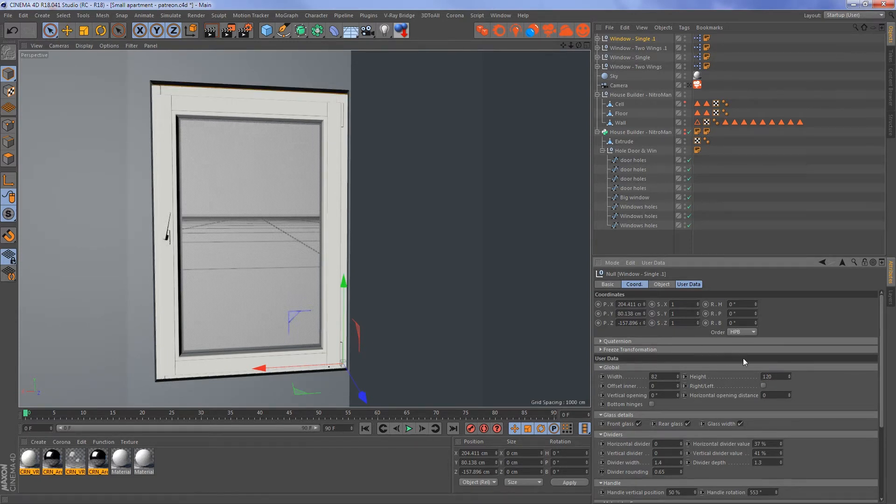
drag(343, 311, 344, 283)
click(790, 375)
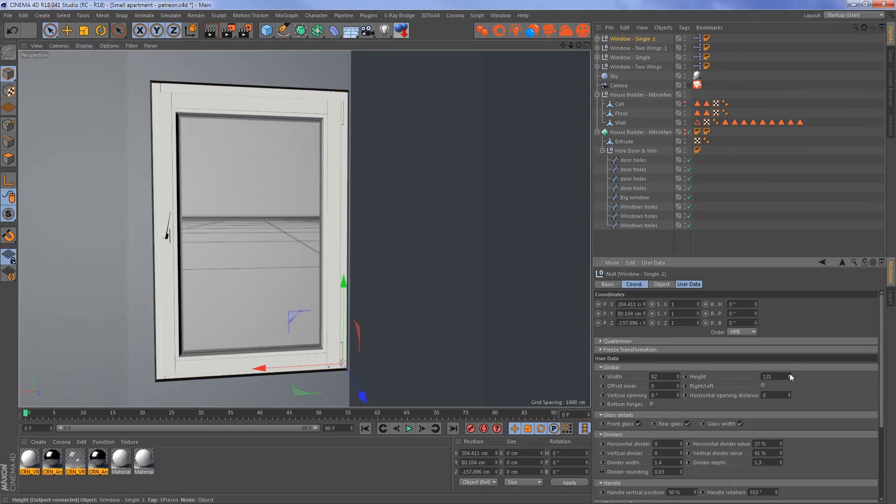
- Examine the fitted windows and the whole apartment from several sides and from above
alt+drag(366, 264, 371, 282)
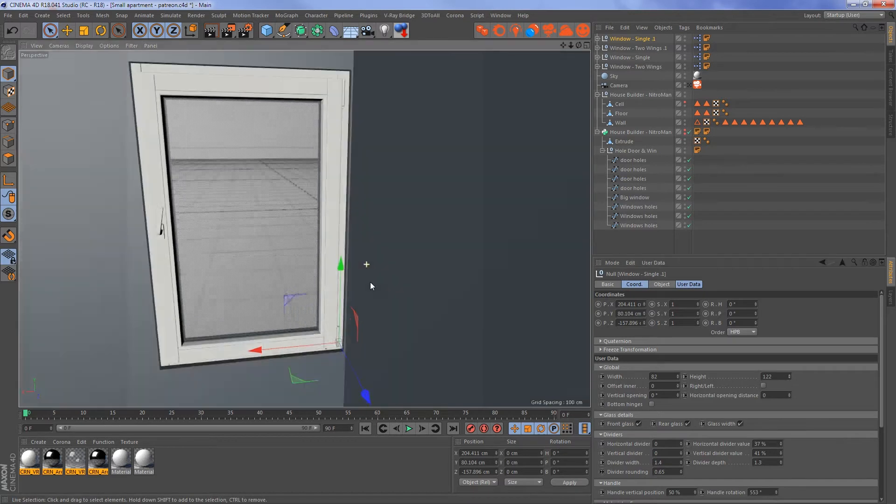
alt+right_drag(370, 268, 296, 275)
alt+drag(458, 295, 370, 233)
alt+right_drag(370, 233, 449, 213)
mouse_move(448, 212)
alt+mouse_down()
mouse_move(480, 207)
mouse_move(383, 167)
mouse_move(357, 166)
mouse_move(234, 206)
mouse_move(211, 229)
mouse_move(216, 249)
mouse_move(259, 241)
alt+mouse_up()
click(340, 247)
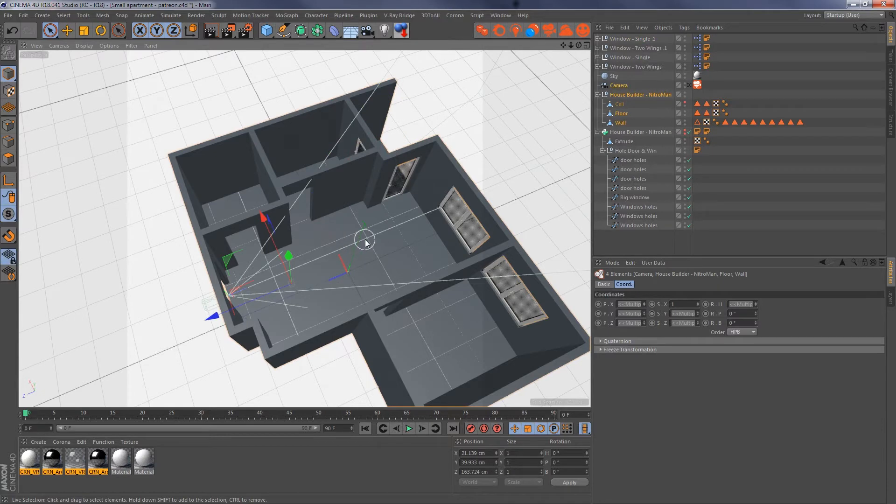
alt+drag(351, 253, 430, 286)
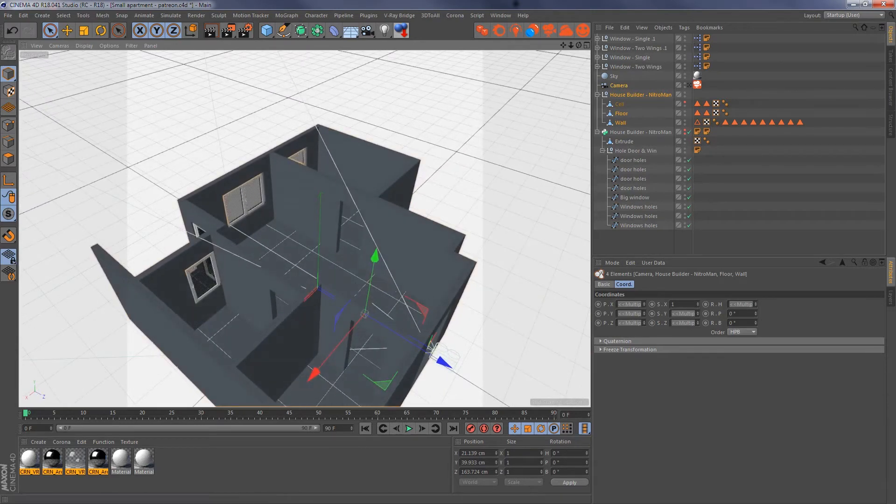
alt+drag(250, 351, 376, 273)
- Look through the scene camera and run a Corona test render of the room, closing the frame buffer after checking it
click(690, 85)
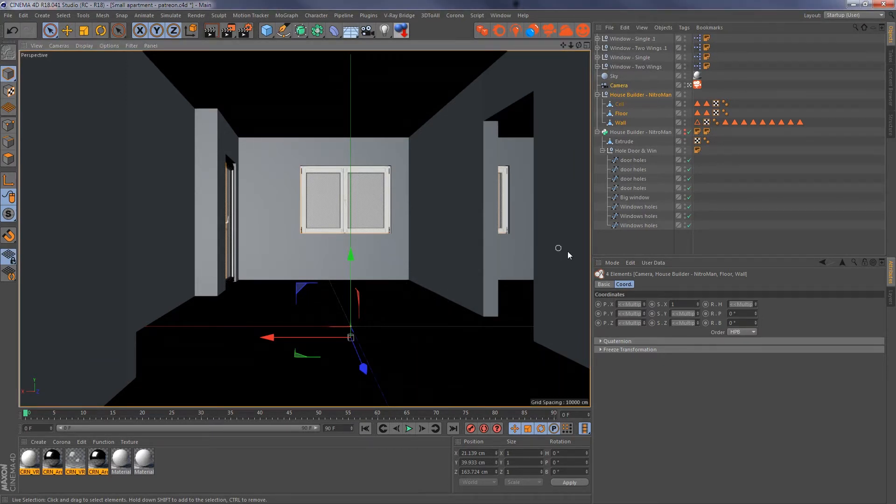
click(583, 31)
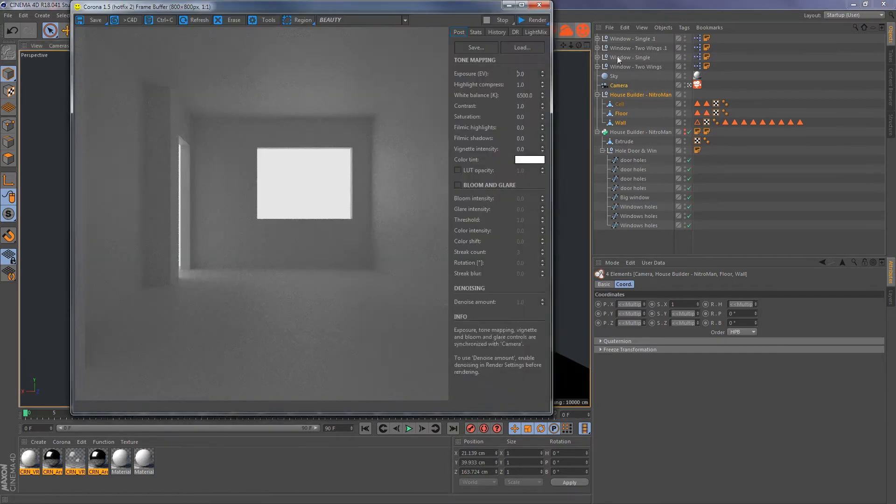
click(530, 21)
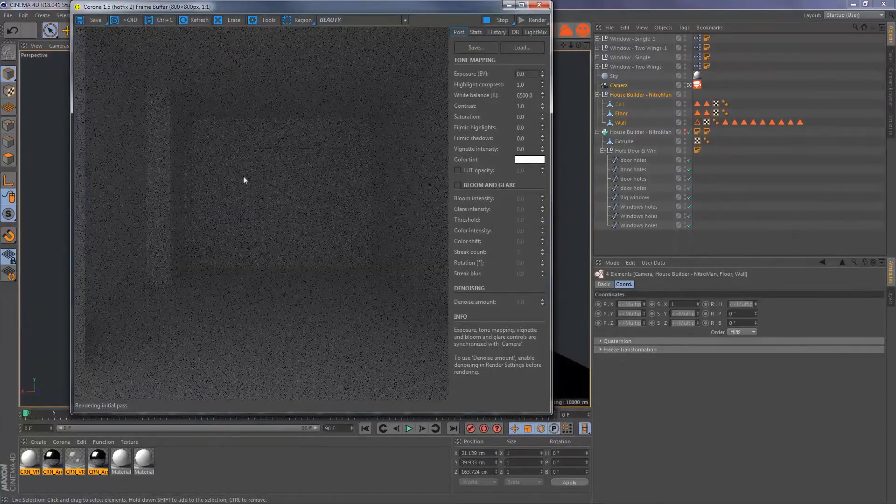
click(539, 4)
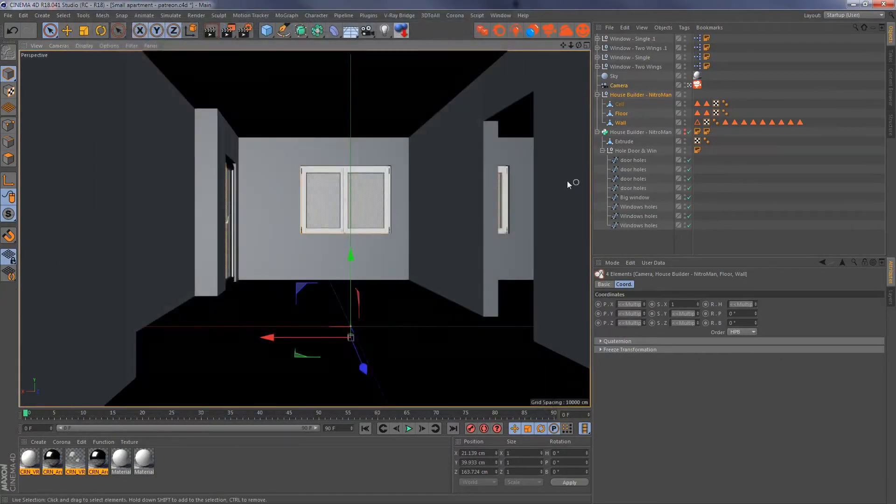
- Check the Corona material override settings, filter the scene objects by "glass" and select all glass objects of the windows
click(250, 33)
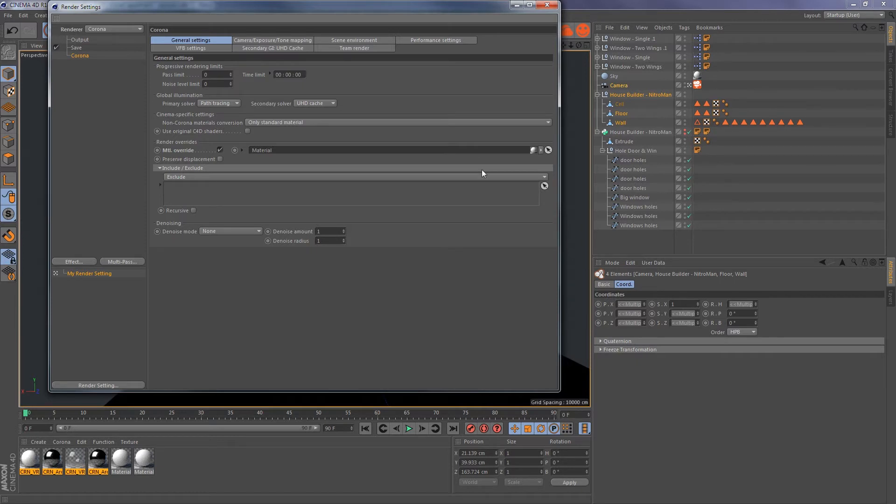
click(548, 5)
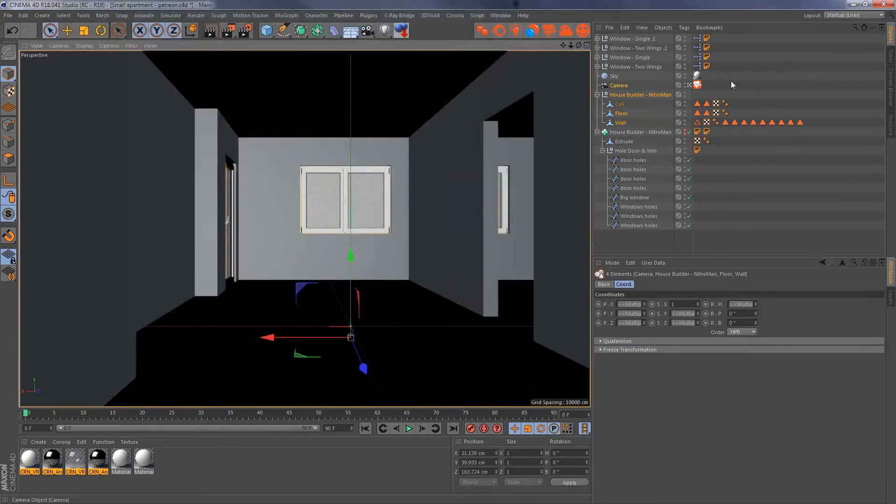
click(854, 27)
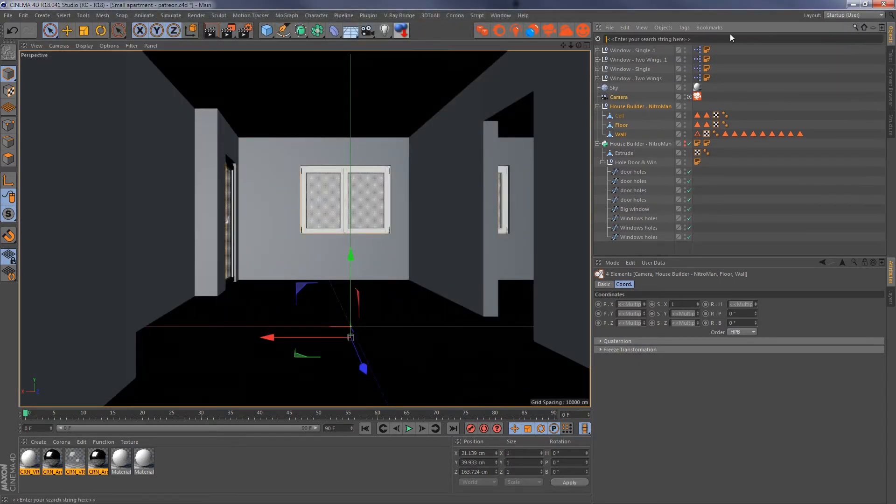
text(glass)
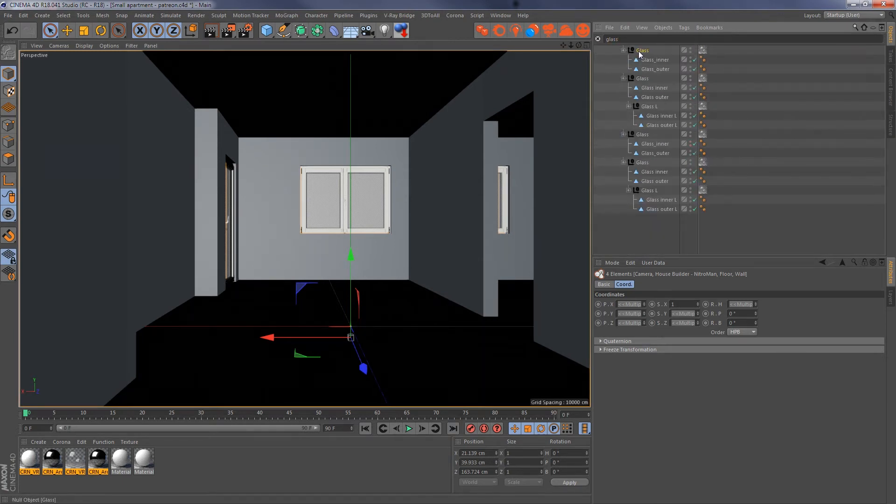
click(639, 55)
shift+click(653, 208)
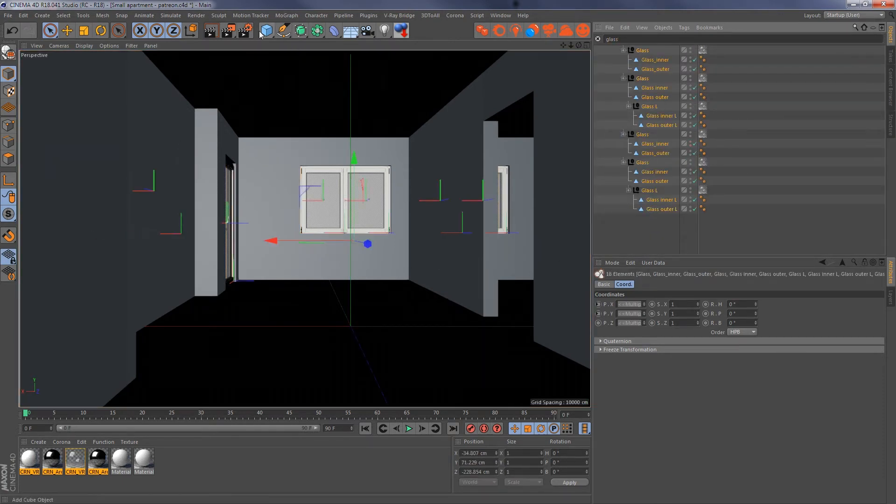
- Add the selected glass objects to the Corona material override's Exclude list and start a new test render
click(245, 31)
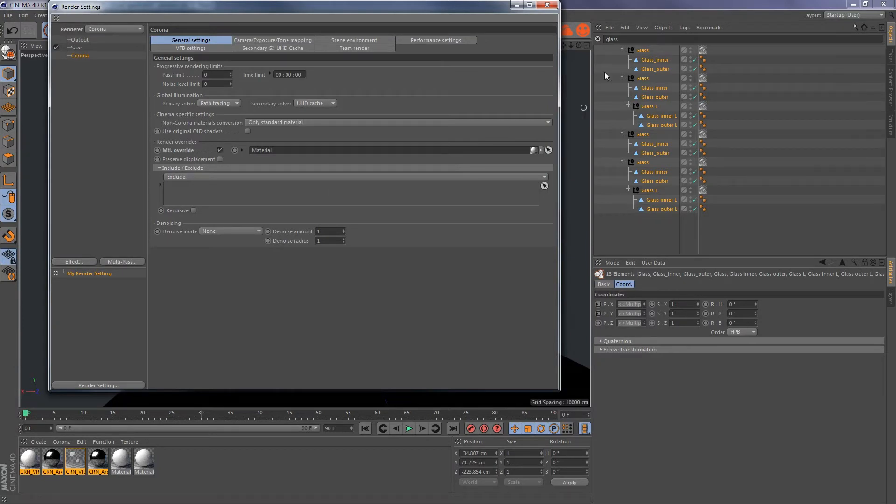
drag(642, 78, 334, 192)
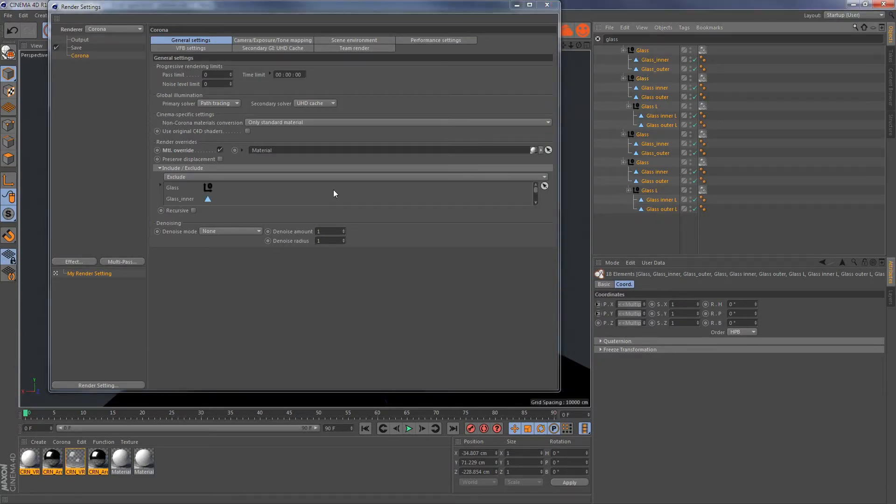
click(547, 5)
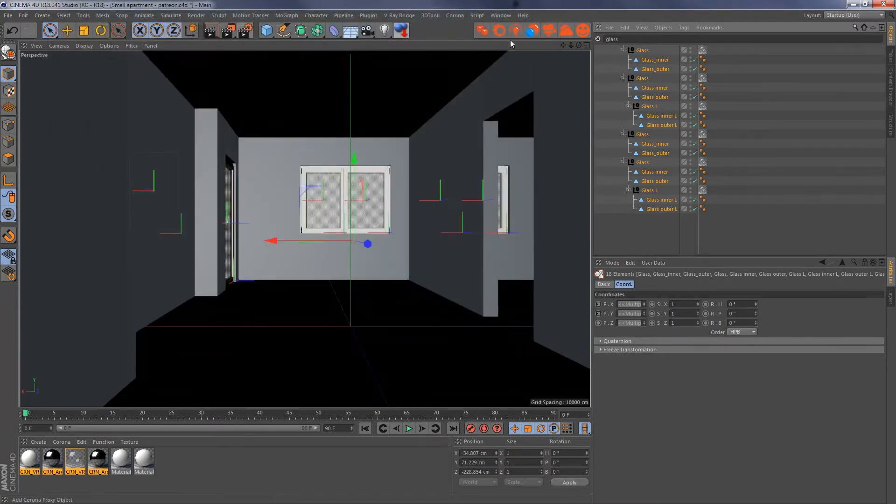
click(581, 31)
click(531, 21)
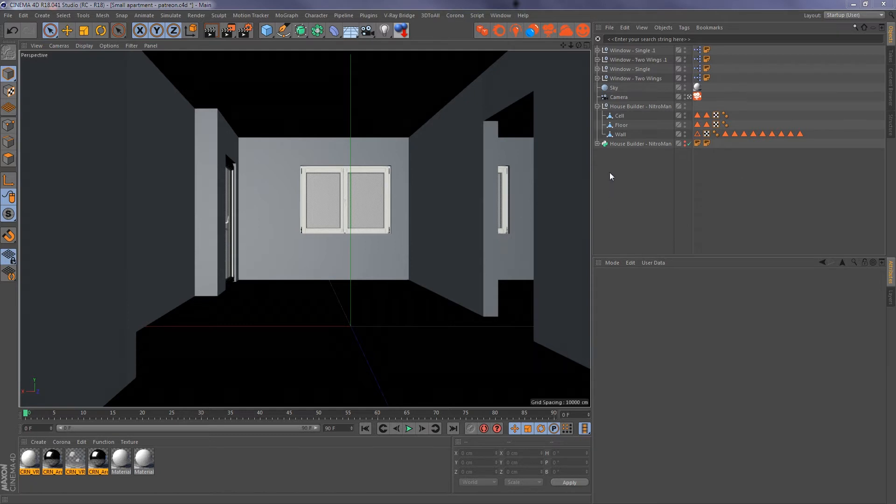
- Expand the House Builder generator and inspect the sizes of the first Windows holes spline and the Big window spline
click(598, 144)
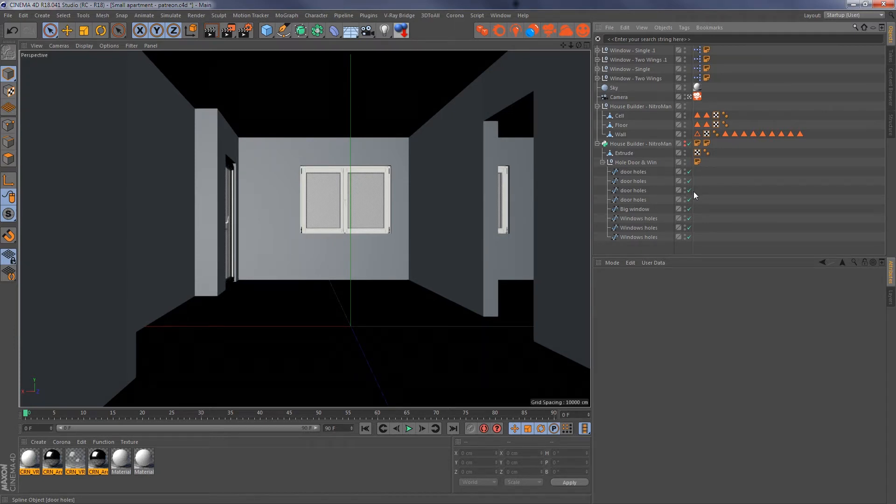
click(655, 220)
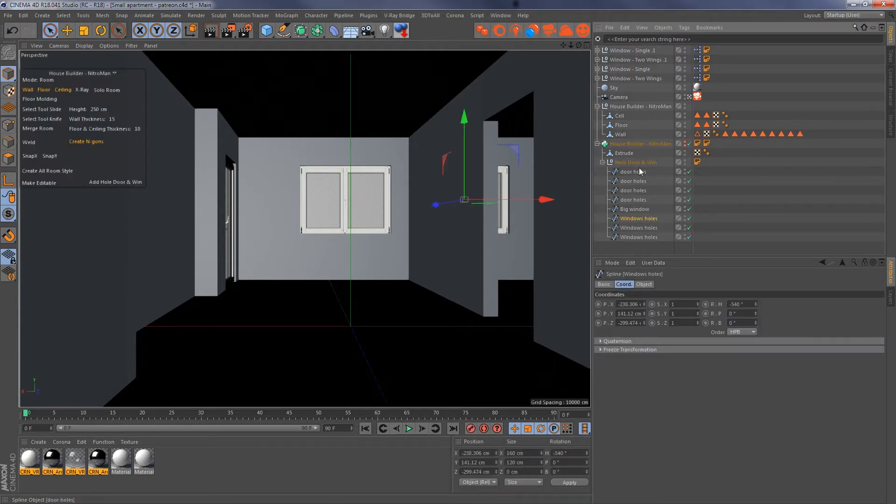
click(639, 209)
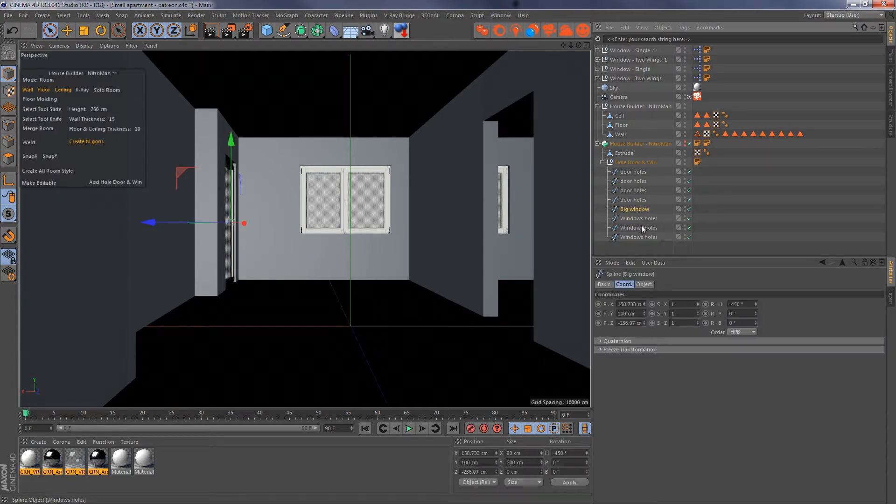
- Duplicate the Big window spline and the three Windows holes splines as separate top-level objects outside the House Builder generator
shift+click(643, 237)
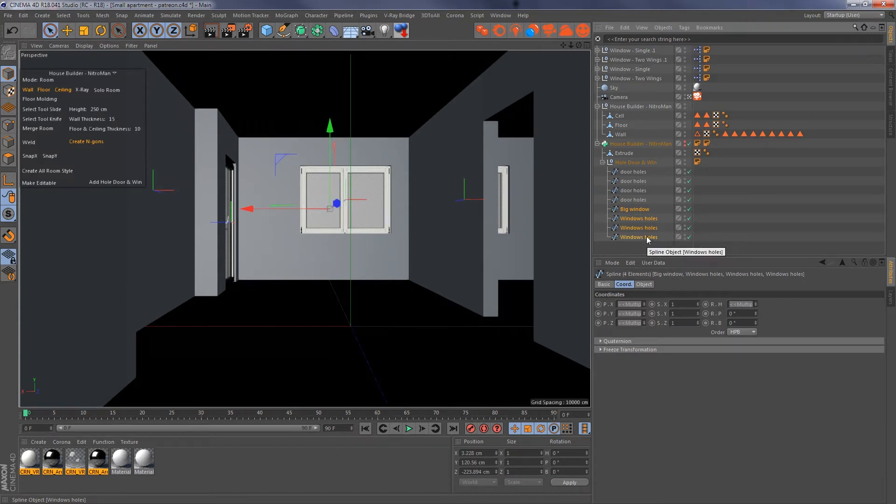
key(ctrl+c)
key(ctrl+v)
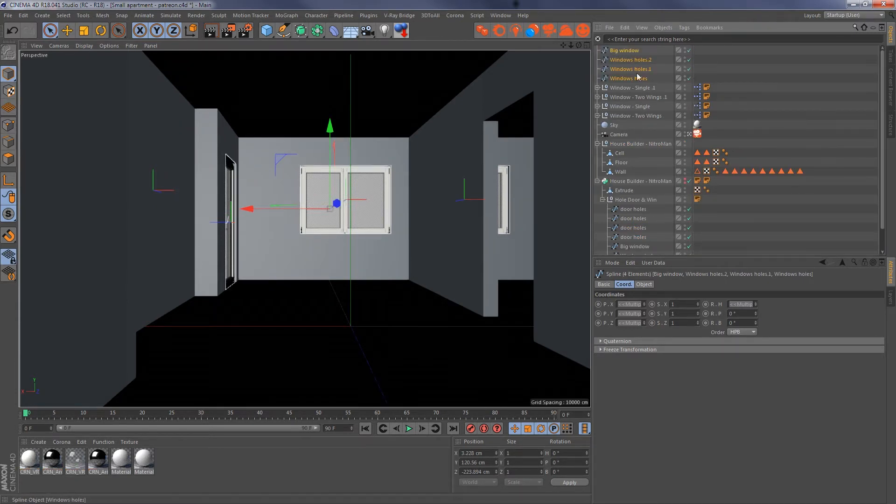
click(630, 51)
click(633, 60)
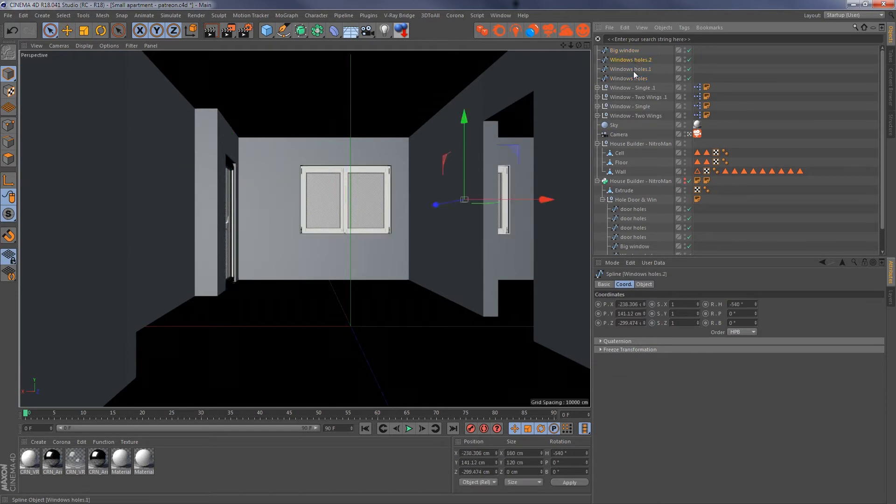
- Leave the camera view, copy the last door holes spline to the top level and shift it outward to about Z 331.9 cm
click(689, 135)
alt+drag(211, 196, 146, 169)
alt+right_drag(23, 128, 139, 154)
scroll(774, 209, down, 2)
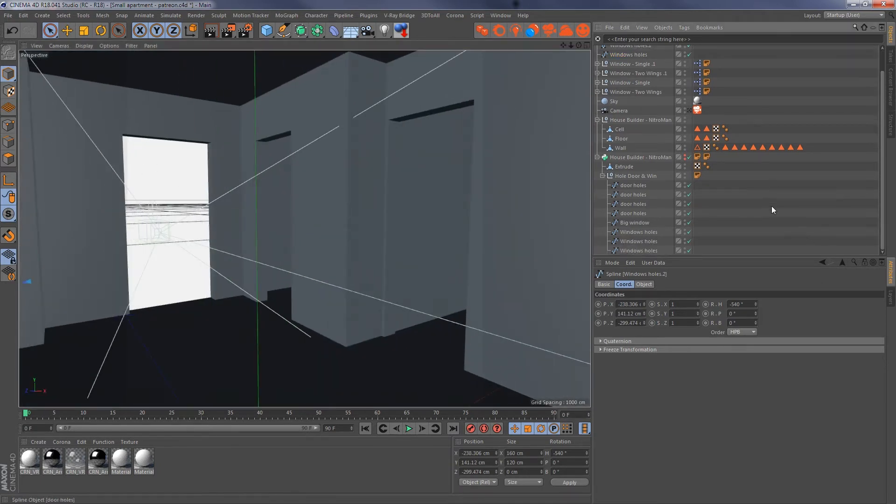
click(634, 251)
click(636, 214)
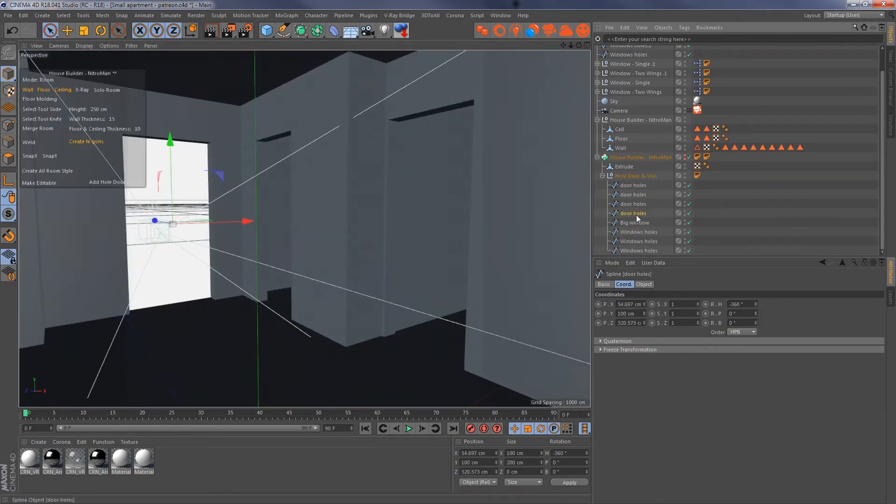
ctrl+drag(636, 213, 637, 58)
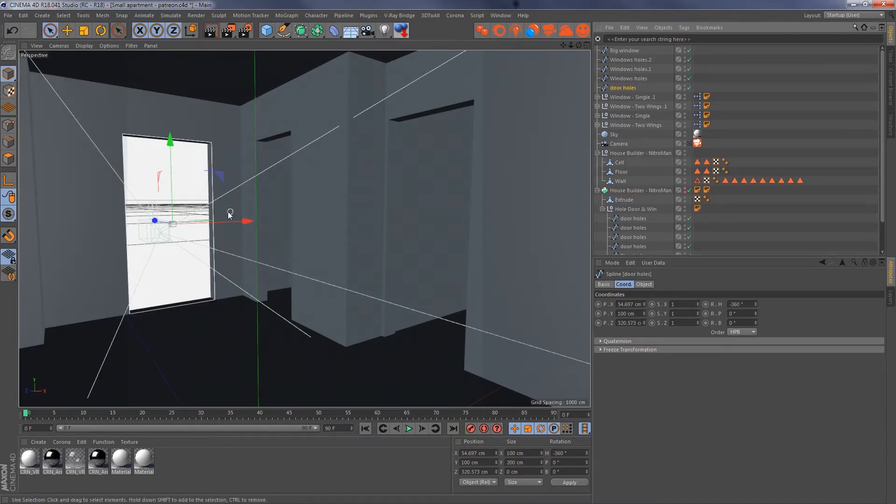
drag(158, 220, 156, 219)
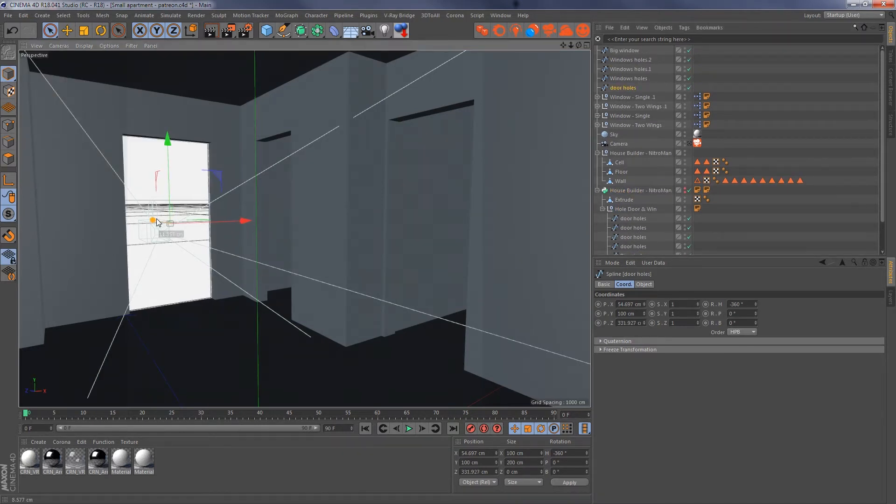
alt+right_drag(378, 220, 337, 233)
alt+middle_drag(337, 233, 264, 237)
- Move the copied Windows holes spline outward along Z to about -313.5 cm, at the outer face of its window
click(636, 79)
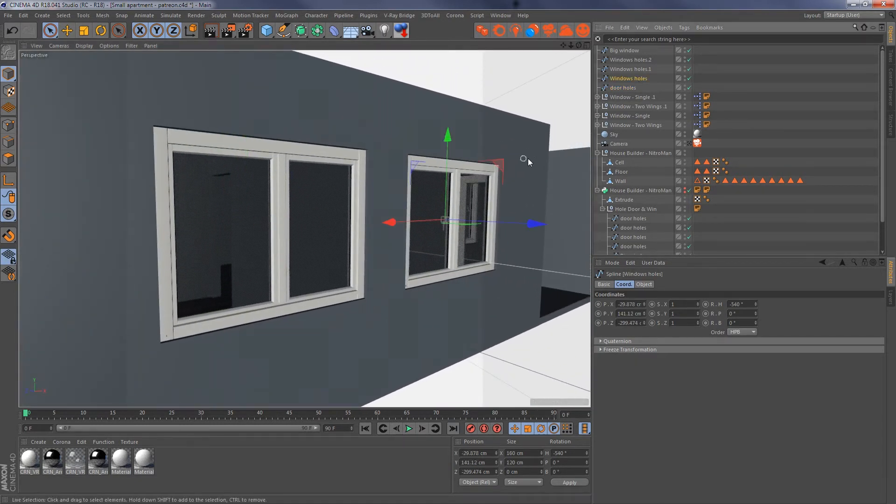
ctrl+click(628, 70)
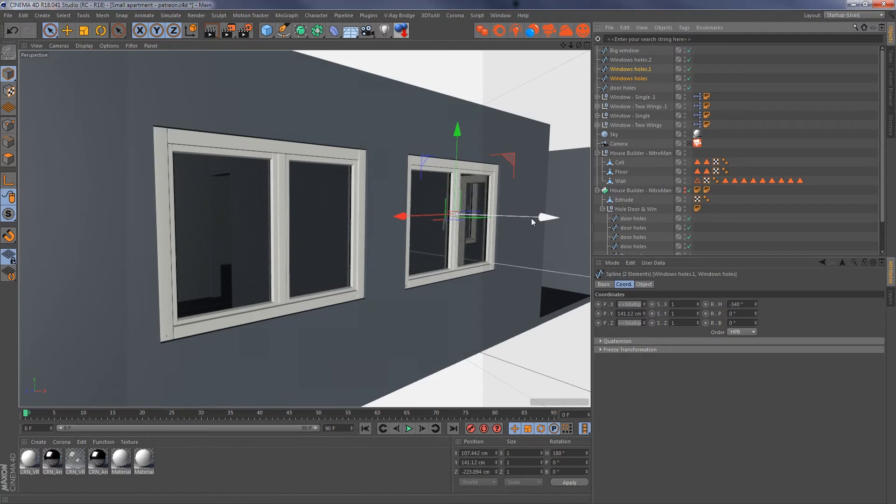
key(ctrl+z)
drag(543, 222, 552, 220)
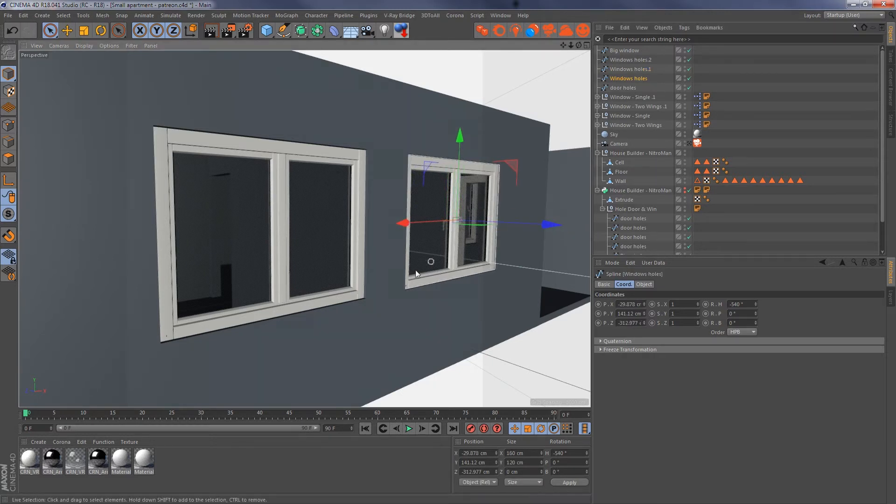
alt+right_drag(423, 271, 501, 275)
alt+middle_drag(568, 115, 550, 129)
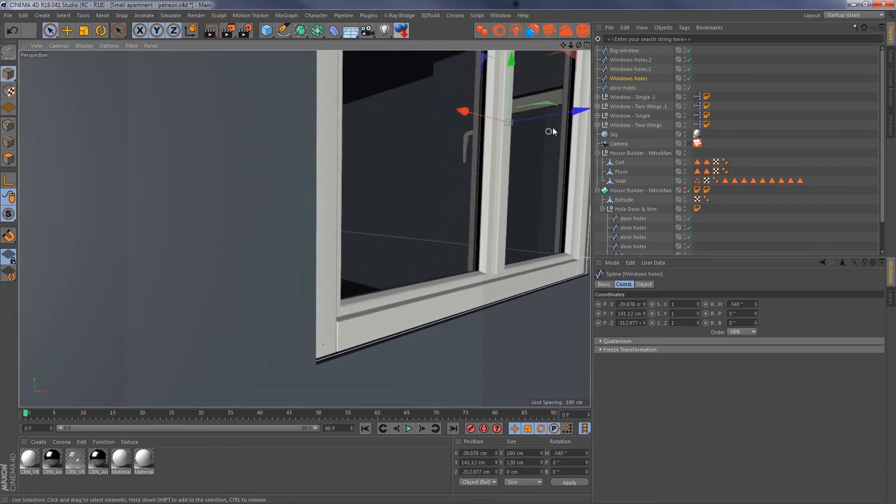
drag(577, 115, 578, 115)
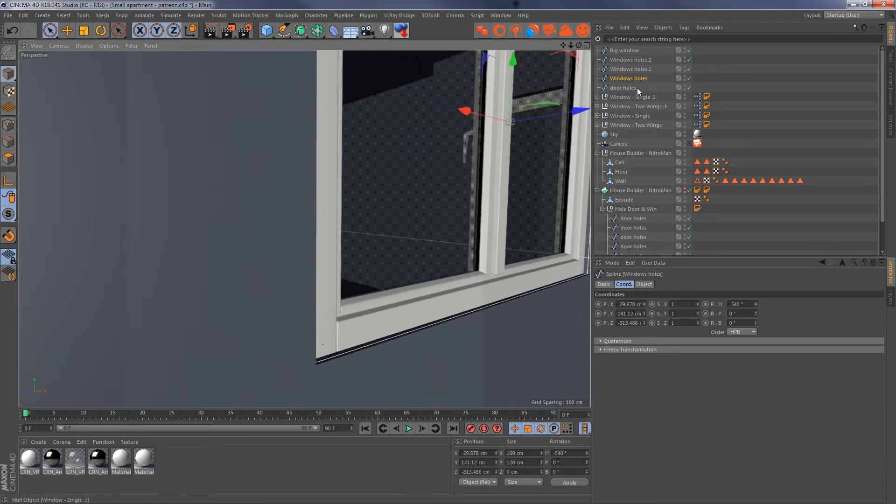
- Frame the copied Windows holes.2 spline and move it outward along Z to the outer face of its window
click(634, 70)
key(o)
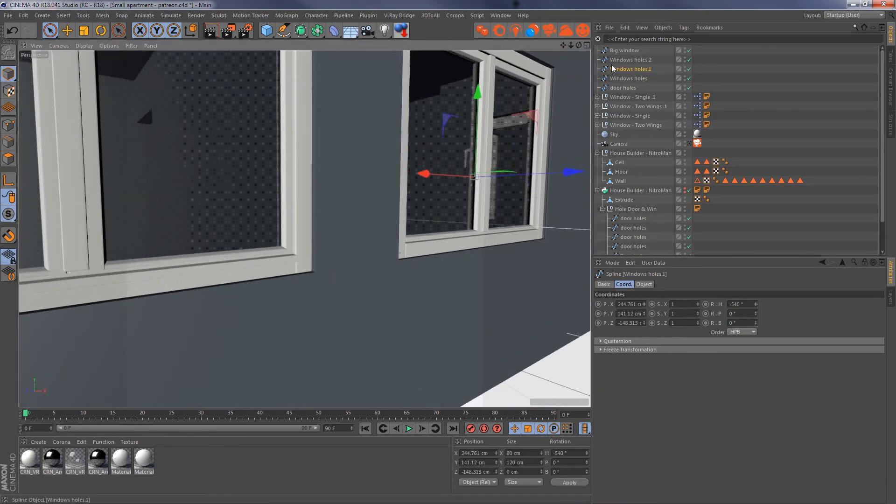
click(616, 60)
key(o)
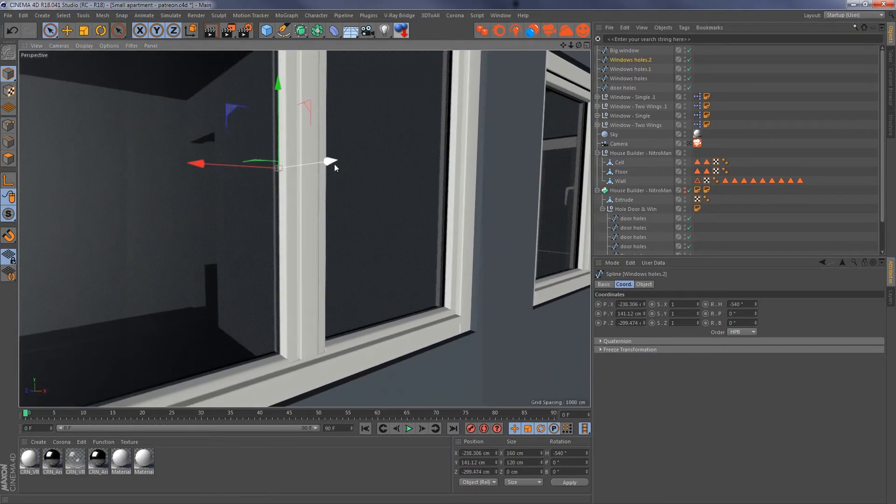
drag(334, 164, 368, 161)
- Frame the copied Big window spline and move it outward to the outer side of its tall opening
click(624, 51)
key(o)
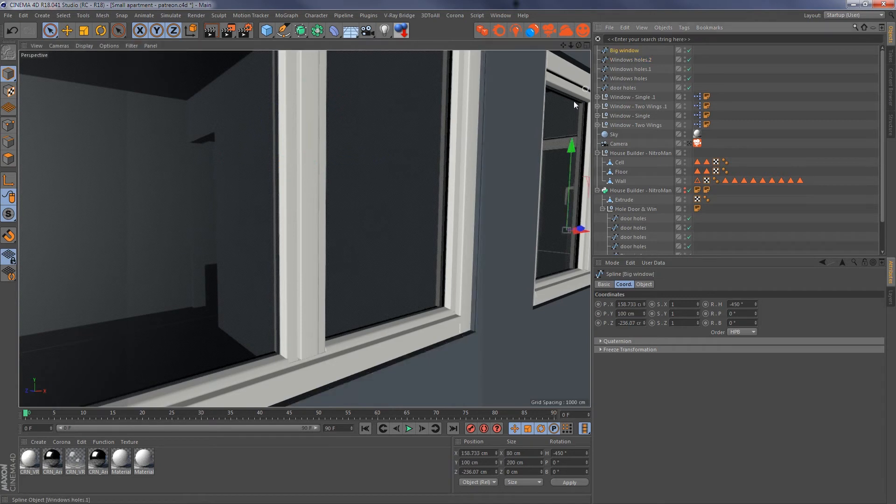
alt+drag(573, 105, 329, 206)
scroll(325, 217, down, 6)
drag(258, 207, 265, 211)
- Move the copied Windows holes.1 spline of the single window outward along Z to about -161.1 cm
click(632, 78)
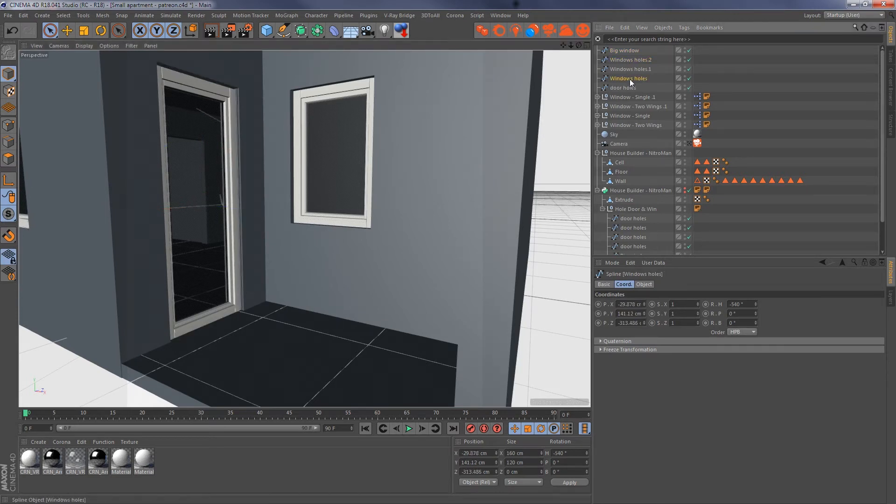
click(630, 69)
drag(289, 152, 283, 154)
alt+middle_drag(266, 183, 413, 200)
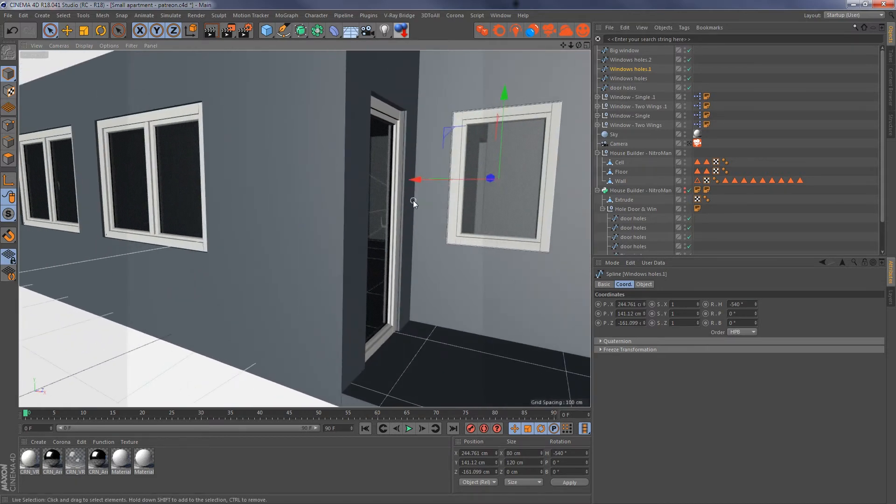
scroll(251, 201, down, 5)
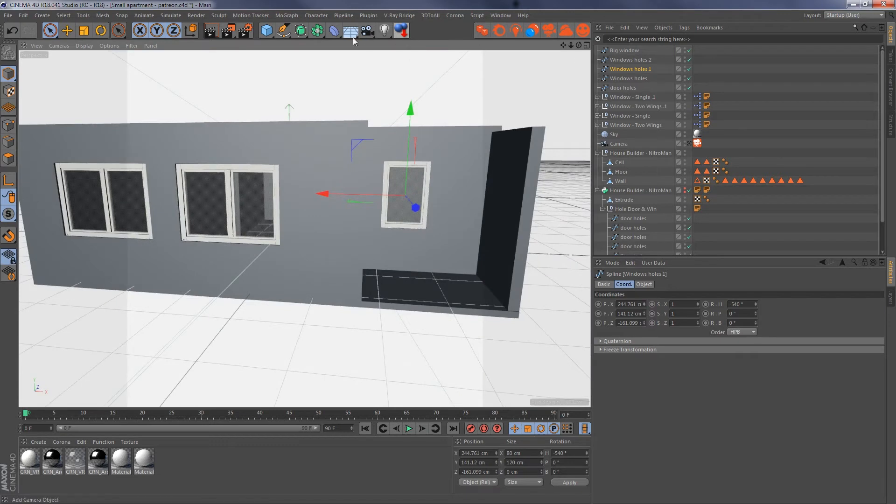
- Add an Extrude generator, enable Create Single Object for its caps and set its Z movement to 0 cm
drag(305, 34, 356, 59)
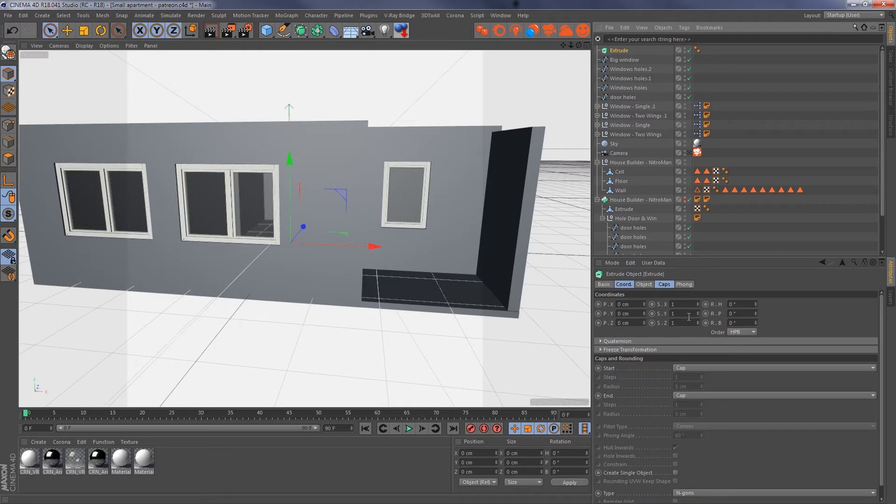
click(664, 285)
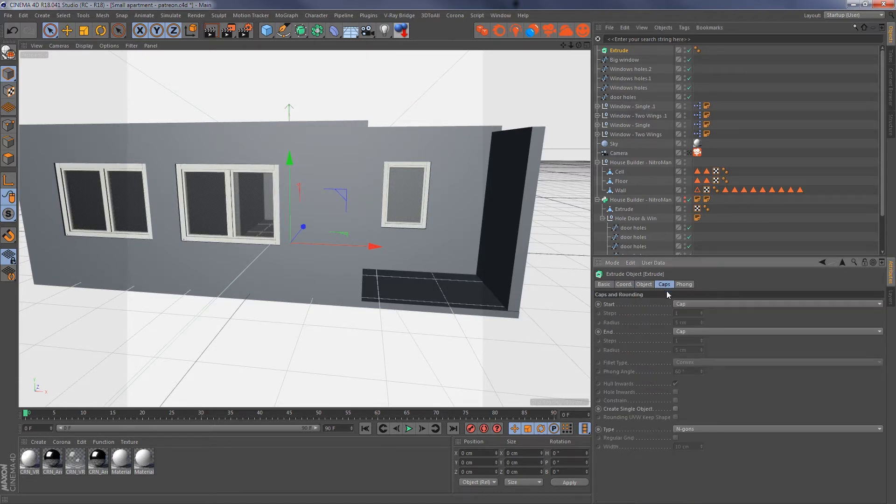
click(675, 408)
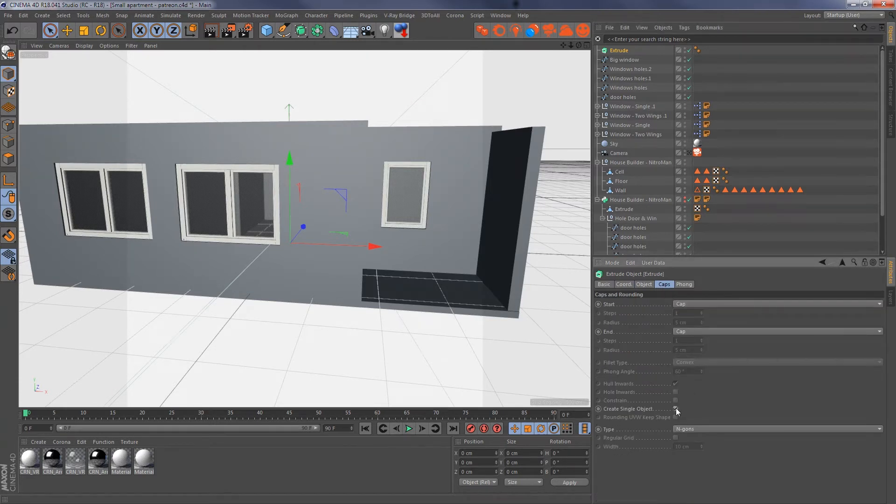
click(647, 285)
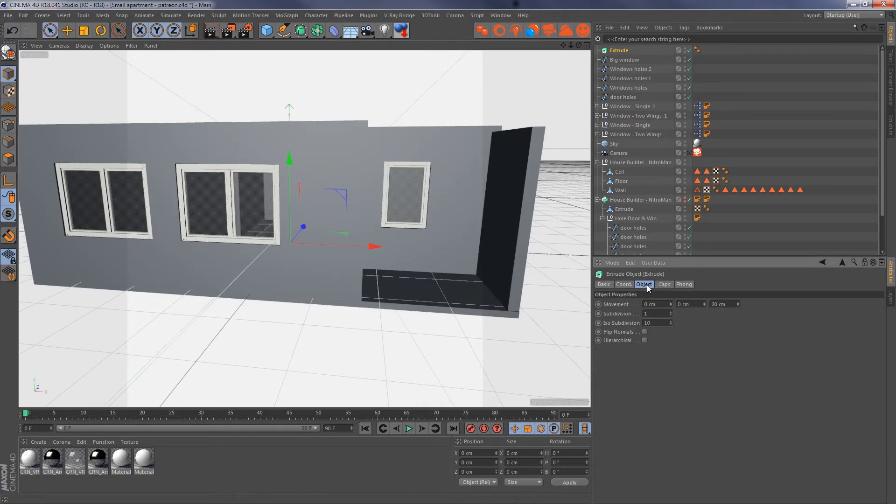
double_click(722, 304)
text(0)
- Duplicate the Extrude generator for a total of five and nest each copied window and door spline under its own Extrude
click(624, 60)
click(622, 51)
ctrl+drag(621, 51, 625, 80)
drag(626, 117, 625, 70)
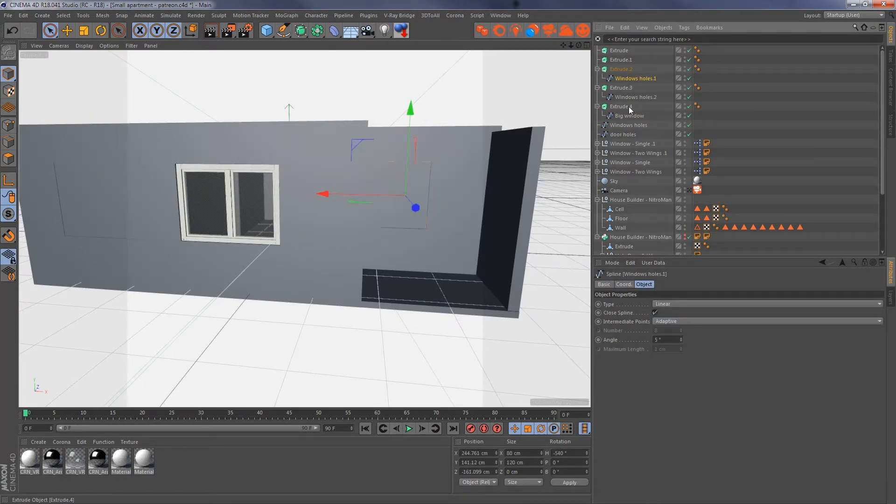
drag(625, 127, 623, 59)
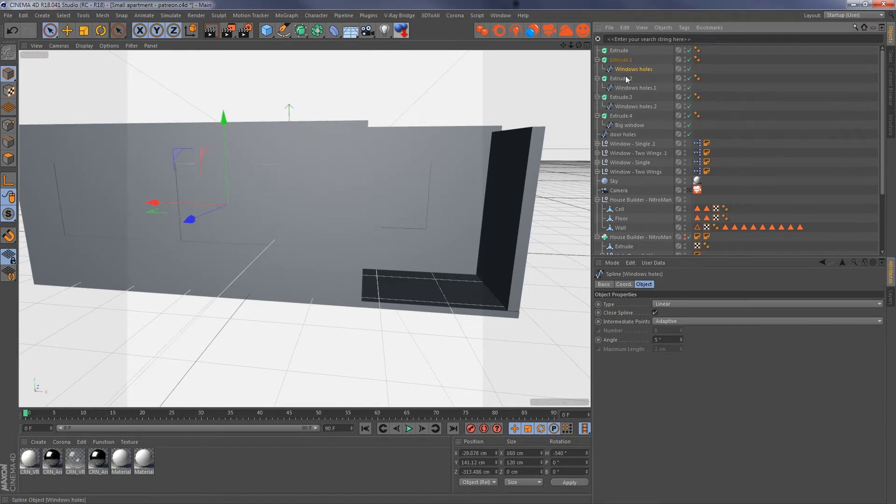
drag(625, 135, 621, 50)
- Convert all five Extrude generators into polygon objects and delete their C1 polygon selection tags
click(597, 50)
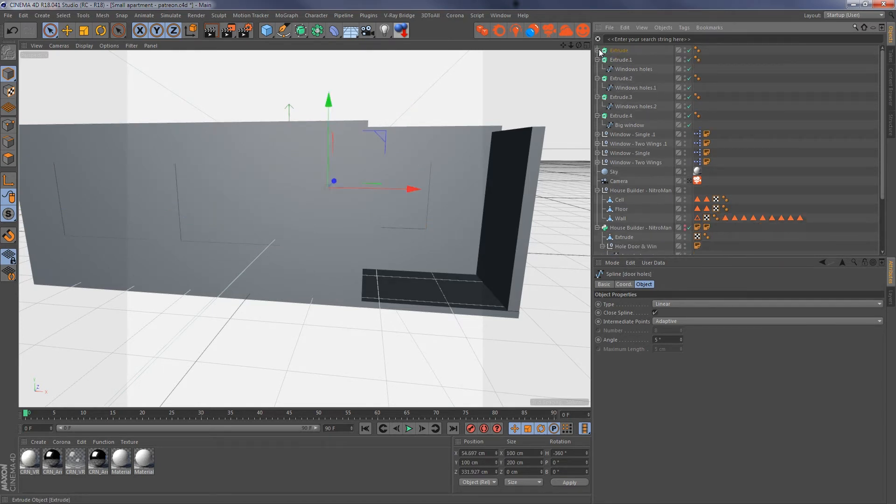
click(597, 60)
click(598, 69)
click(598, 79)
click(598, 88)
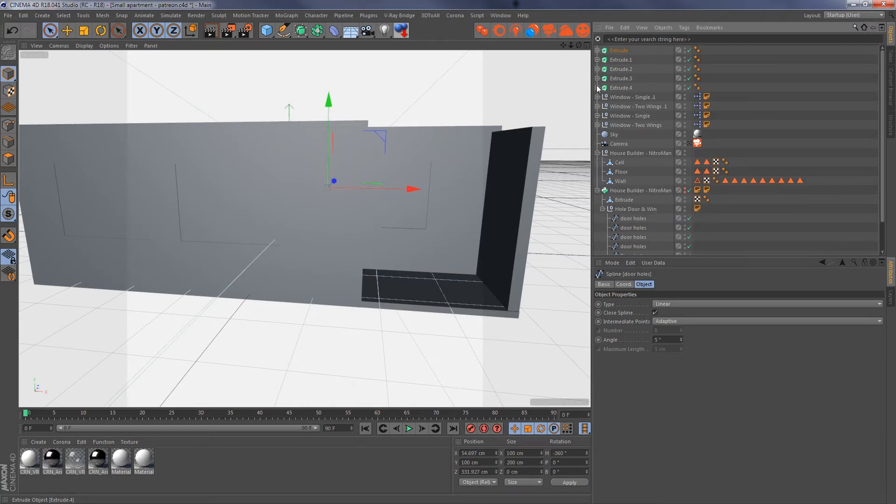
click(620, 88)
shift+click(619, 51)
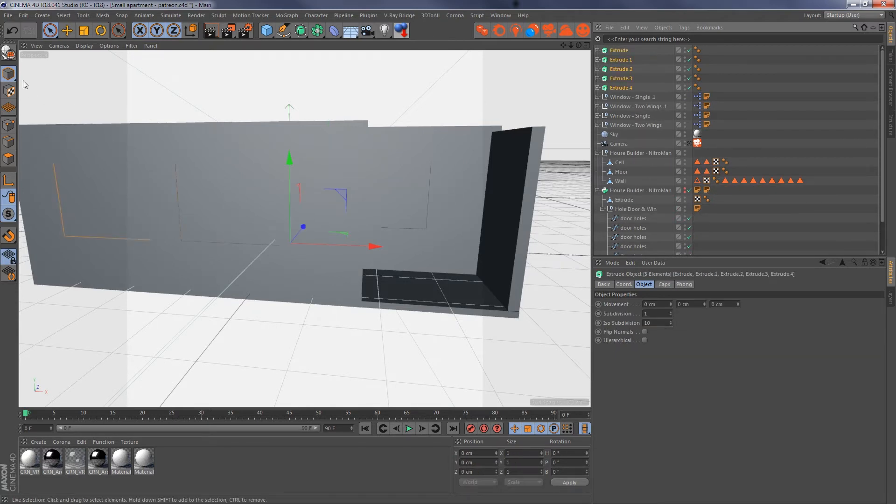
click(9, 53)
drag(740, 47, 724, 96)
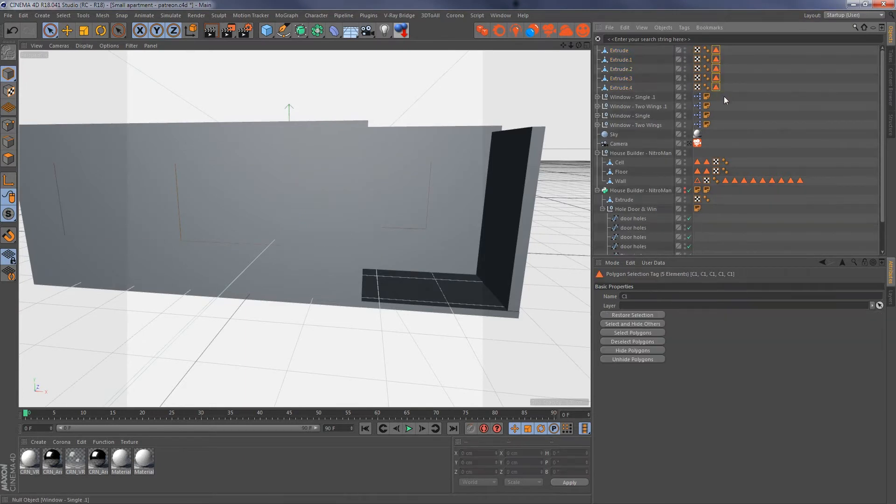
key(Delete)
- Select all polygons of the five flat Extrude objects and reverse their normals
shift+click(620, 52)
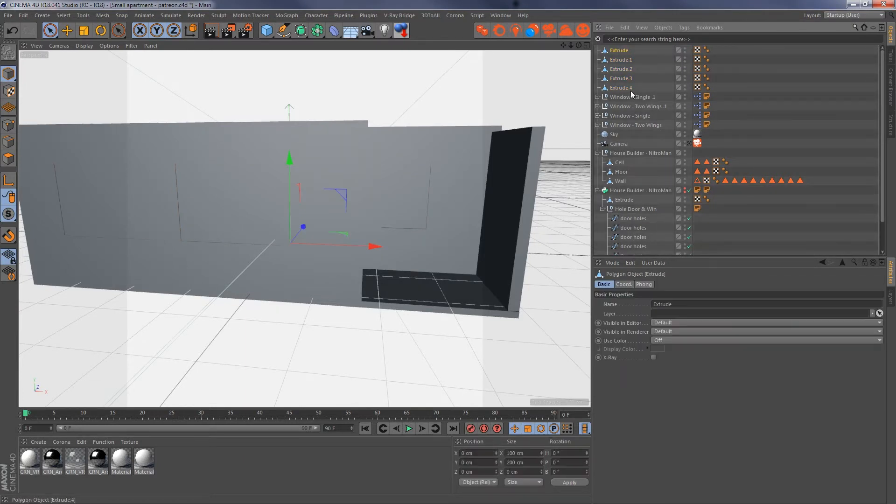
click(8, 159)
key(ctrl+a)
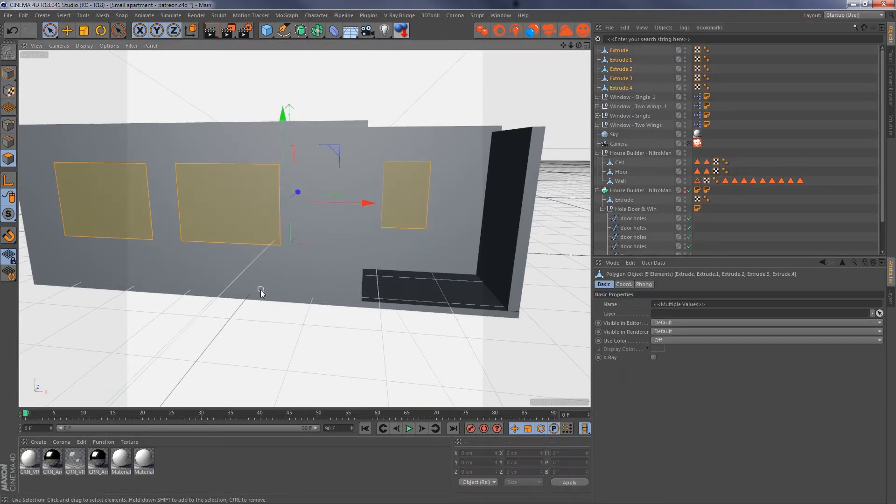
right_click(268, 302)
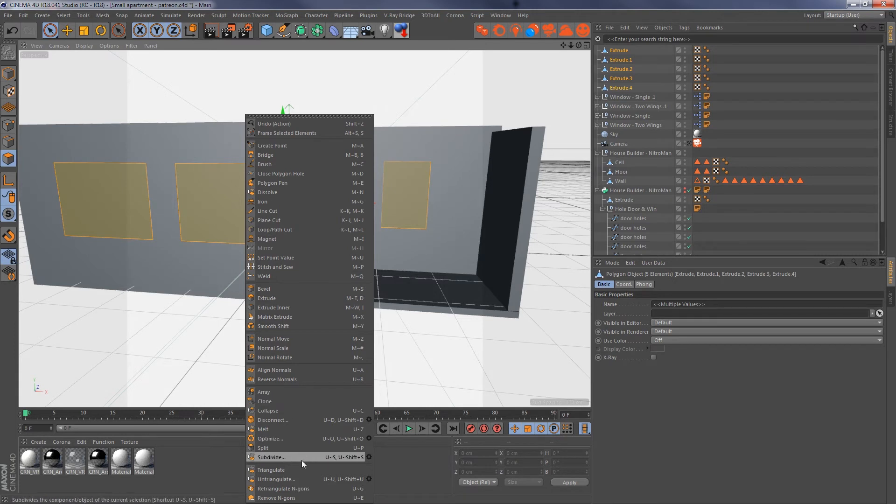
click(296, 377)
click(253, 316)
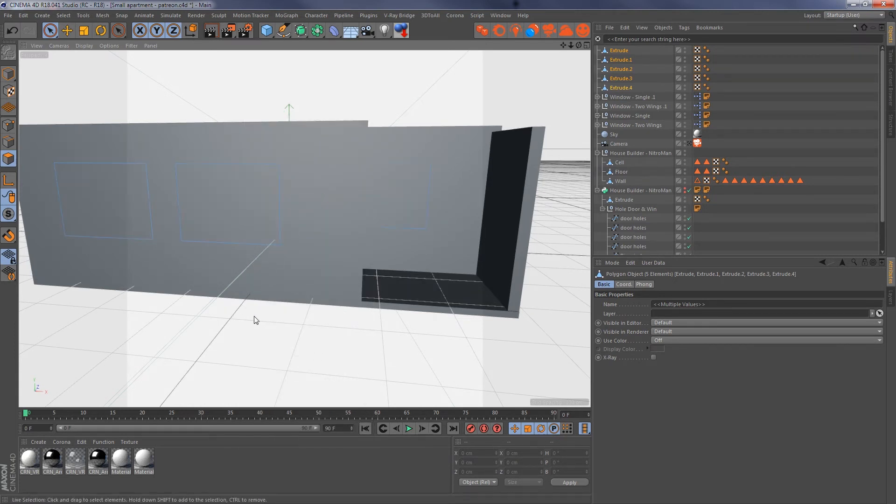
- Group the five flat Extrude polygon objects under a single Null
alt+middle_drag(264, 247, 332, 303)
alt+drag(330, 294, 400, 301)
alt+right_drag(400, 301, 303, 315)
alt+drag(302, 316, 445, 141)
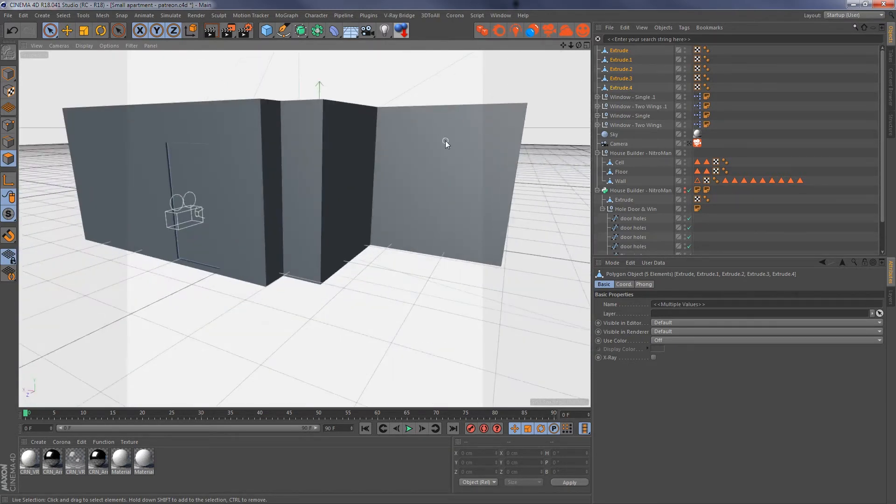
alt+drag(371, 187, 393, 189)
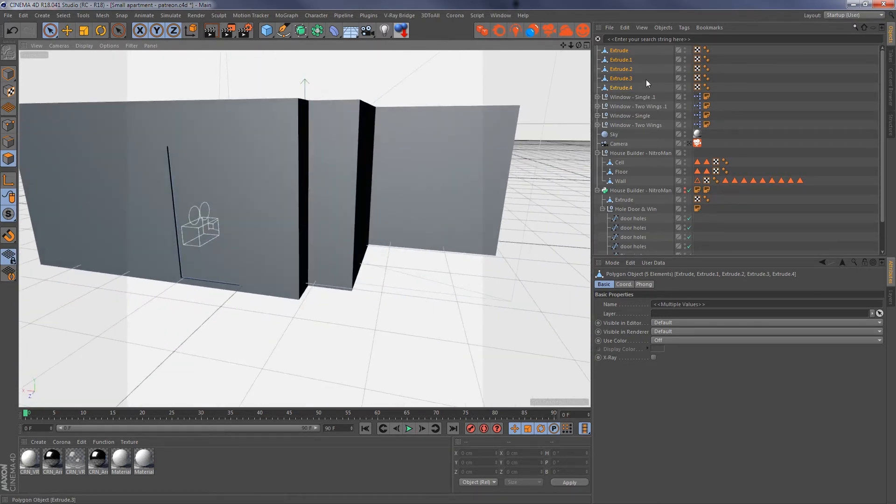
key(alt+g)
- Create a Corona Portal material and apply it to the Null that holds the five opening planes
click(65, 441)
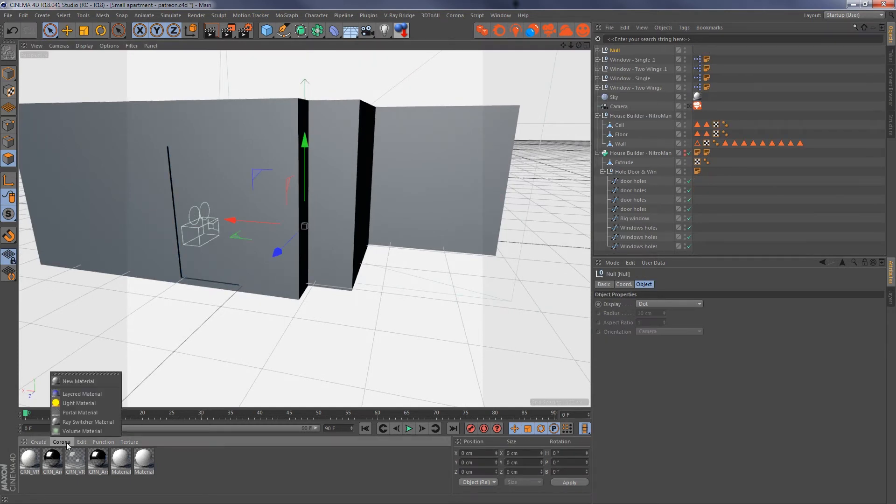
click(71, 413)
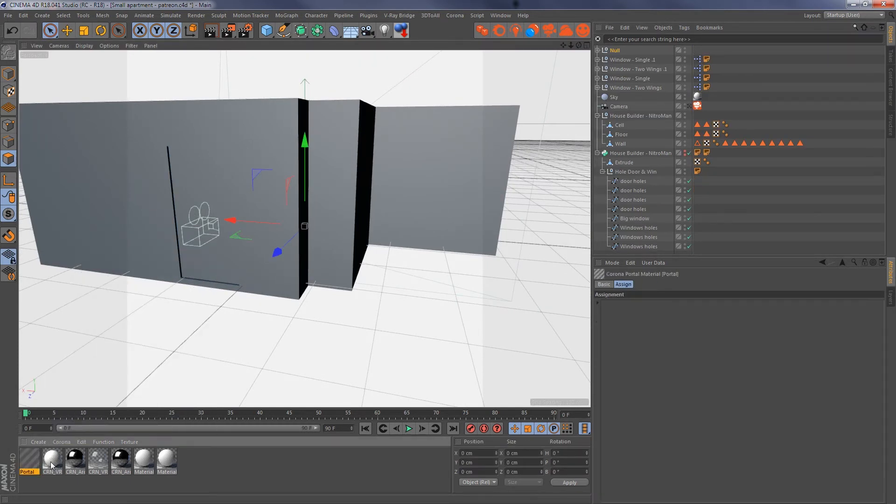
drag(35, 461, 615, 52)
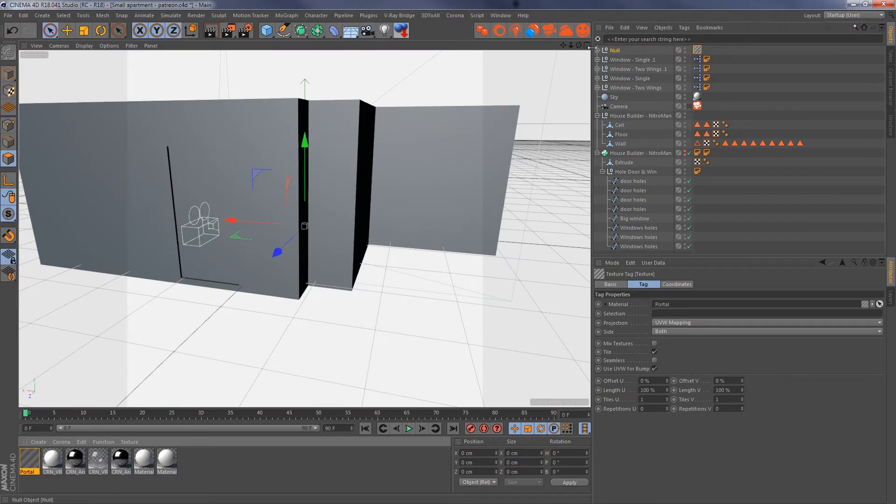
- Add all five Extrude objects under the Null to the Exclude list of Corona's material override in the render settings
click(597, 50)
click(624, 59)
shift+click(630, 96)
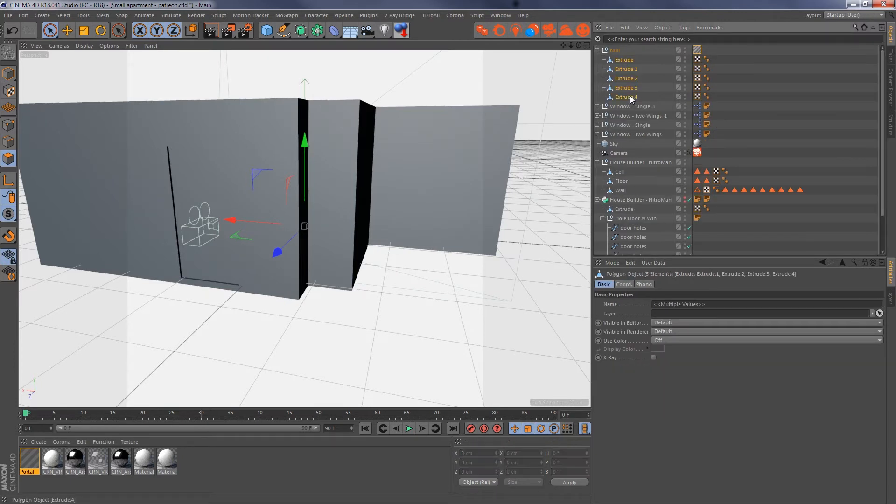
scroll(237, 181, up, 4)
scroll(286, 176, up, 2)
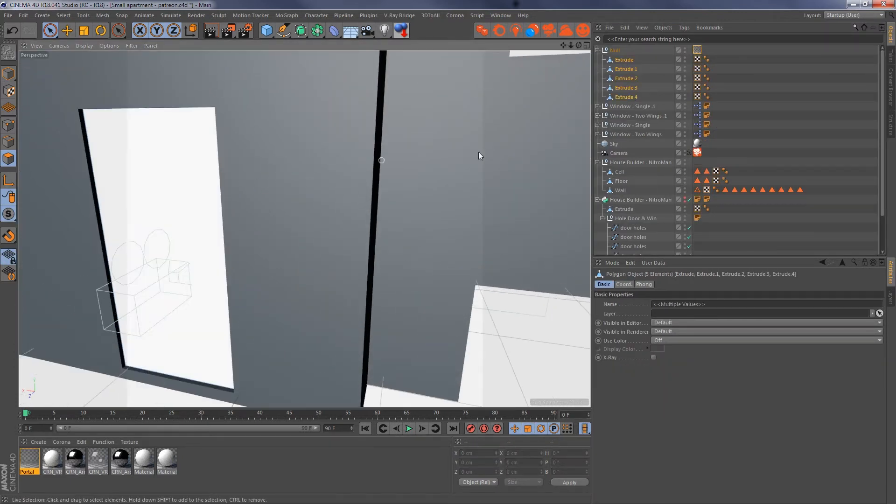
click(246, 32)
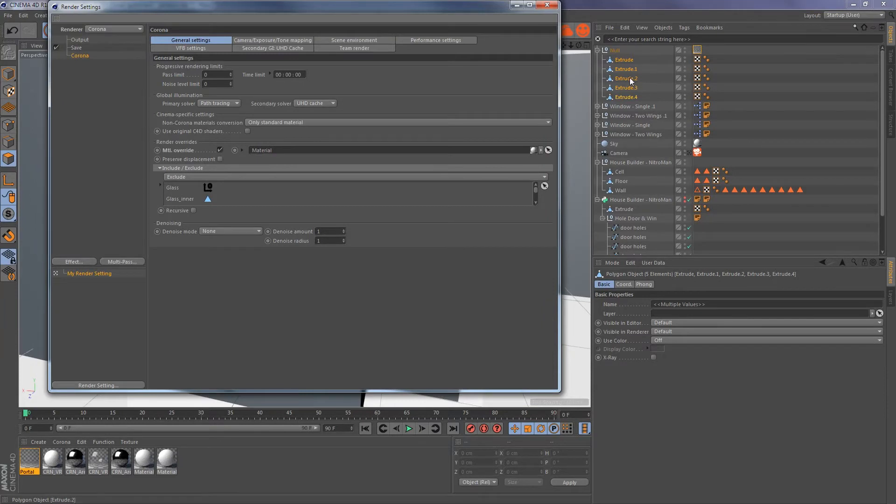
mouse_move(630, 79)
mouse_down()
mouse_move(428, 176)
mouse_move(353, 189)
mouse_up()
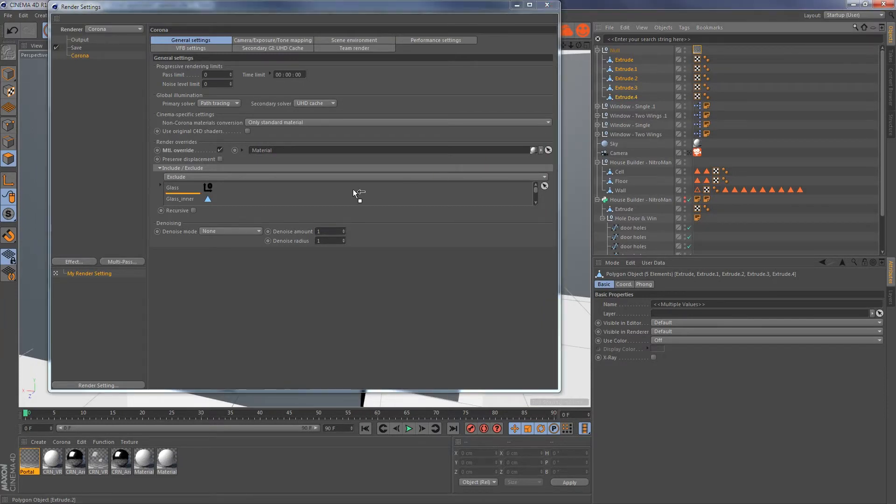
click(546, 5)
- Look through the scene camera and start a render in the Corona frame buffer
click(689, 153)
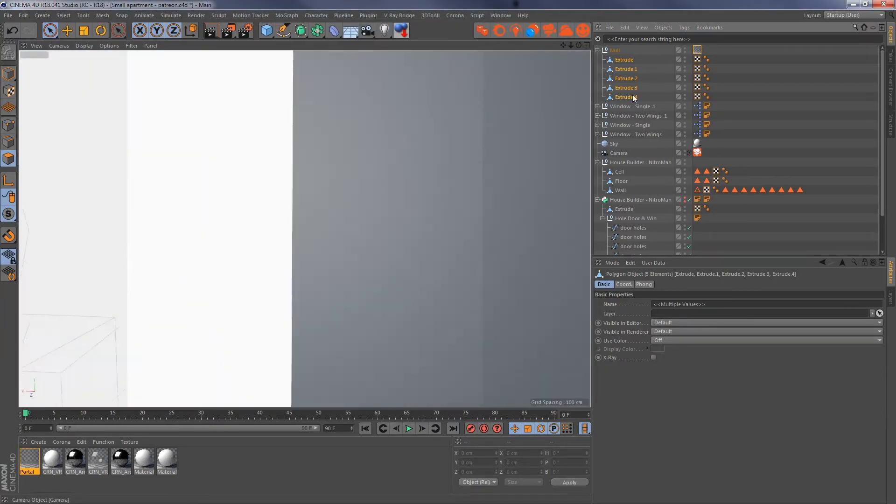
click(584, 31)
click(534, 20)
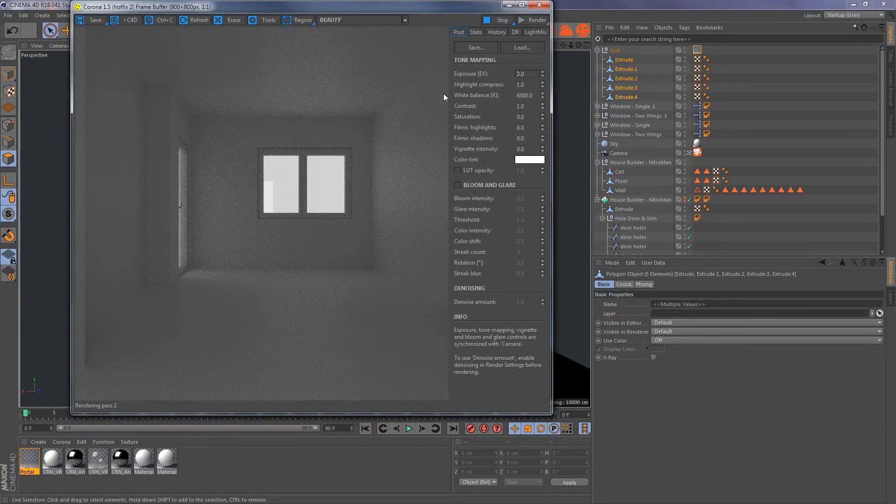
- Stop the render and turn off Rear glass and Glass width for all four window objects together
click(494, 20)
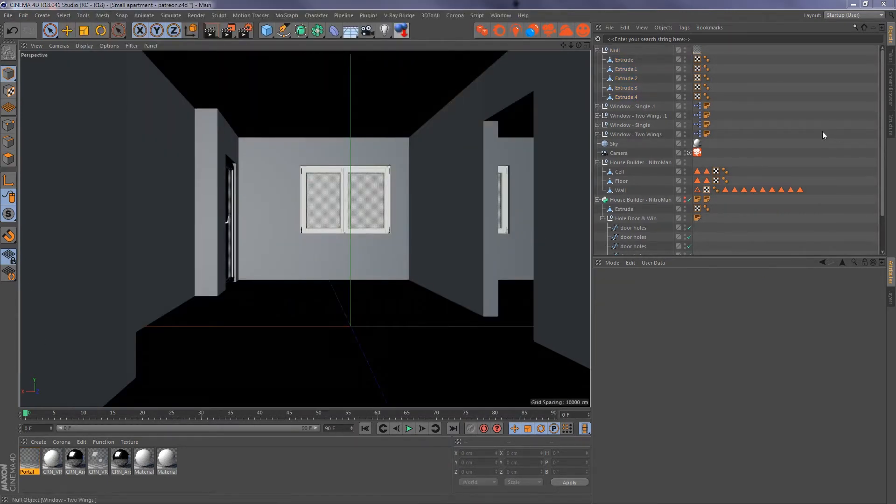
click(644, 107)
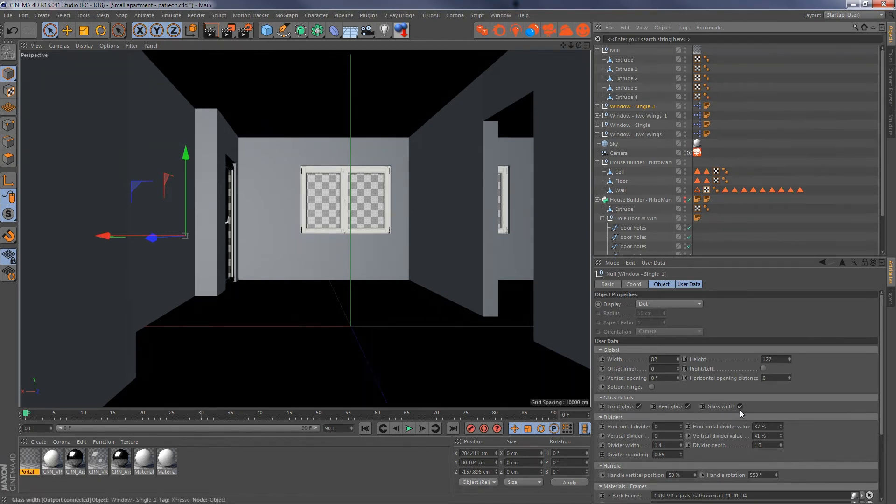
shift+click(638, 135)
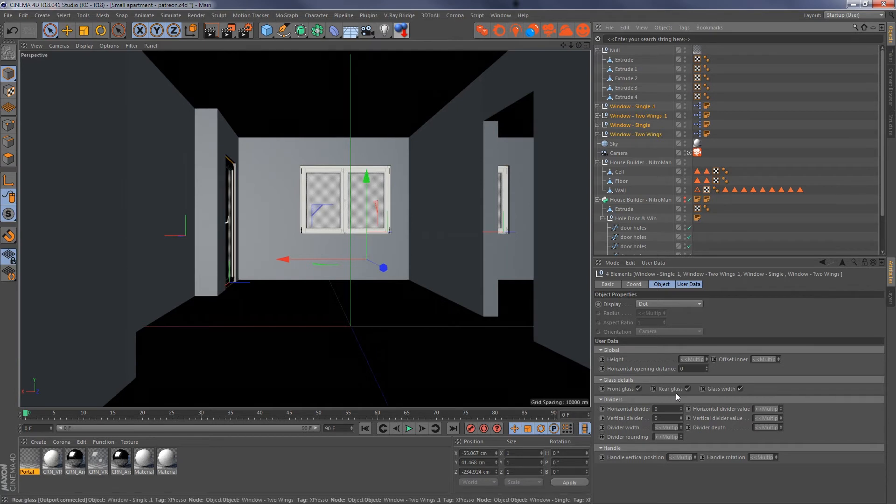
click(687, 389)
click(740, 389)
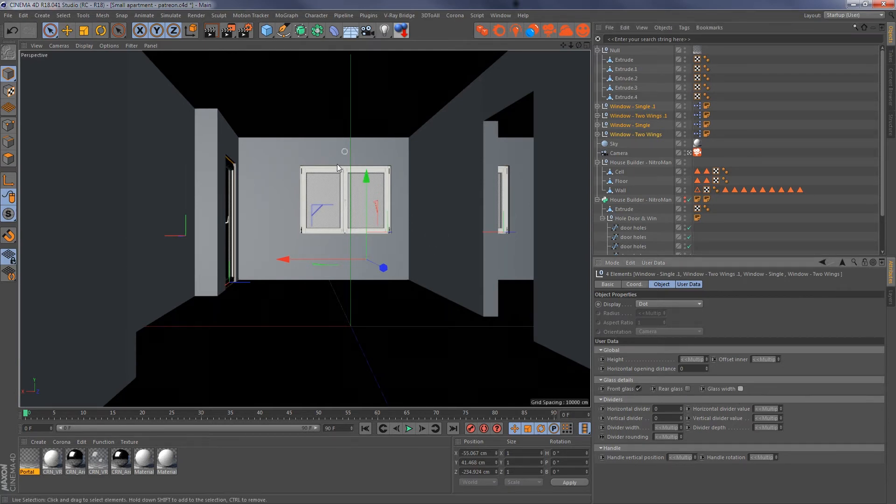
- Clear the object selection and start a new render from the Corona frame buffer
click(322, 196)
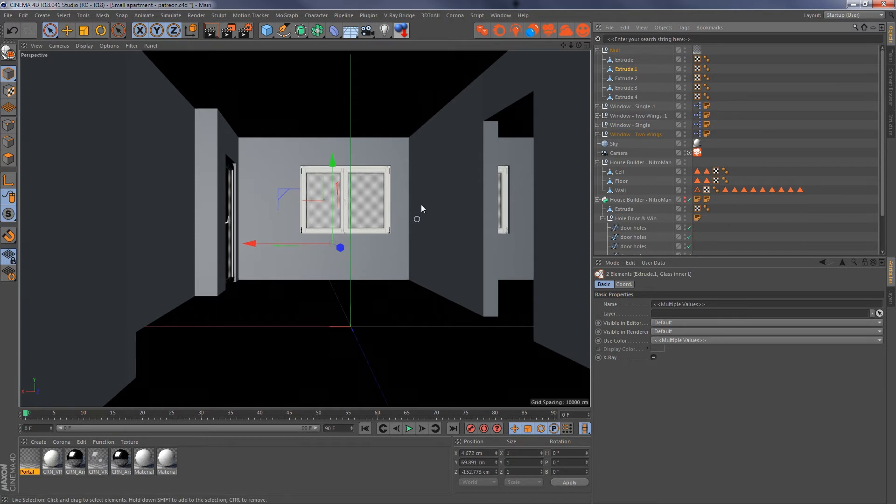
click(756, 143)
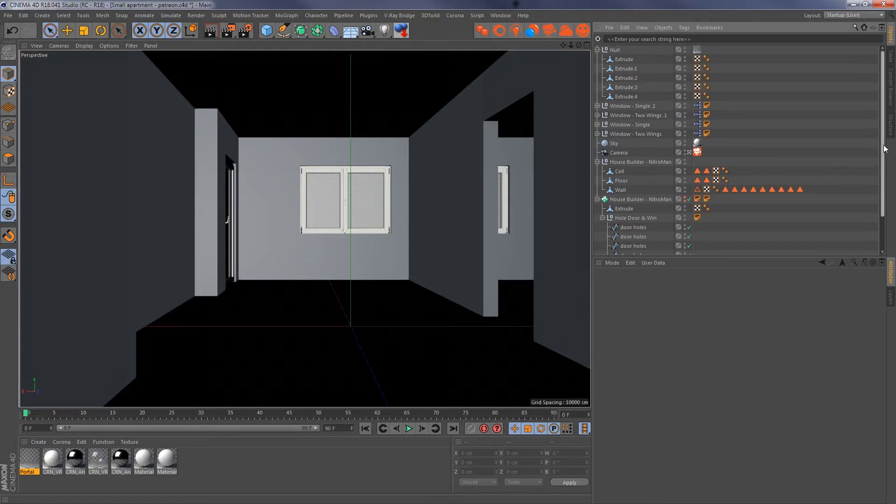
mouse_move(884, 149)
mouse_down()
mouse_move(883, 184)
mouse_move(882, 142)
mouse_move(882, 161)
mouse_up()
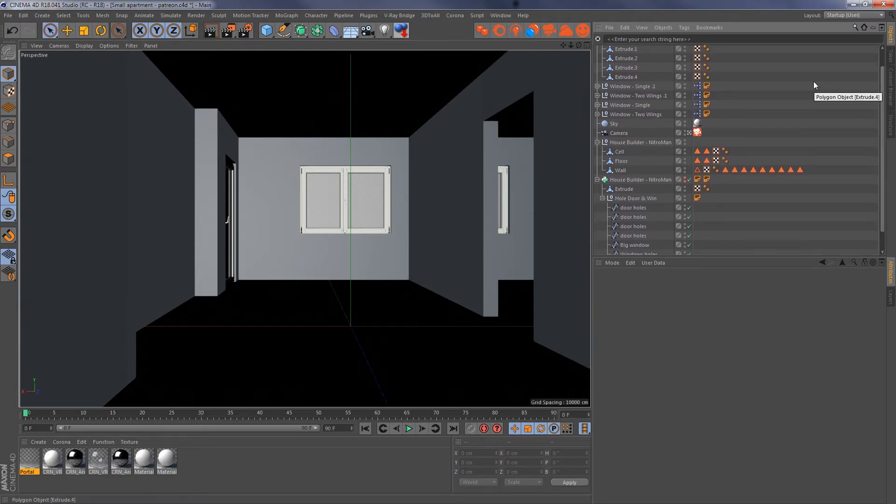
click(584, 30)
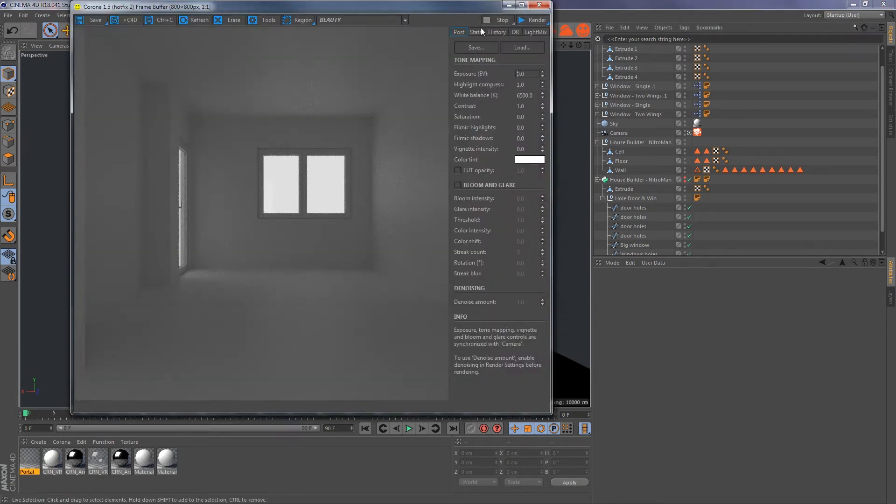
click(525, 21)
- Set the render exposure to 2 EV, trying 3 EV as a comparison before going back to 2
text(2)
key(Return)
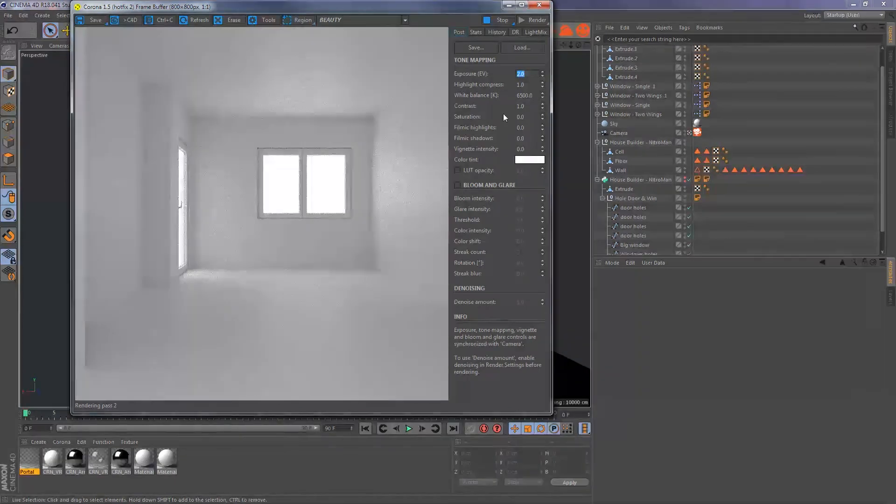
text(3)
key(Return)
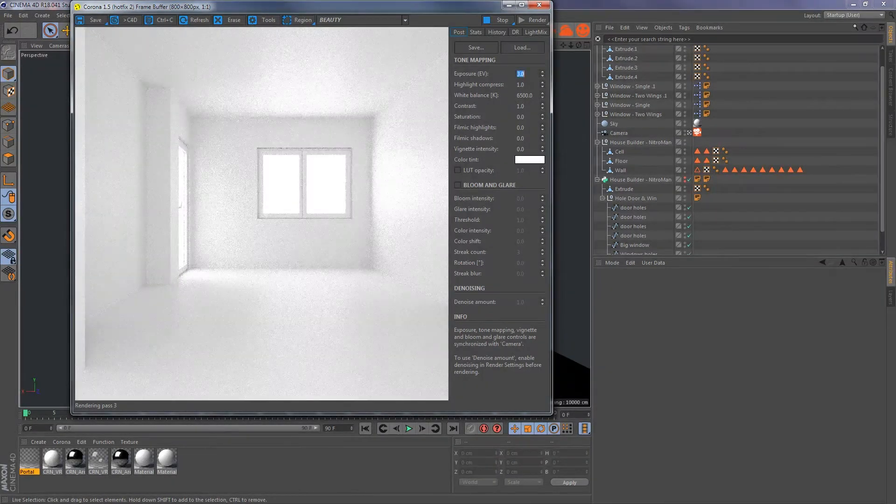
text(2)
key(Return)
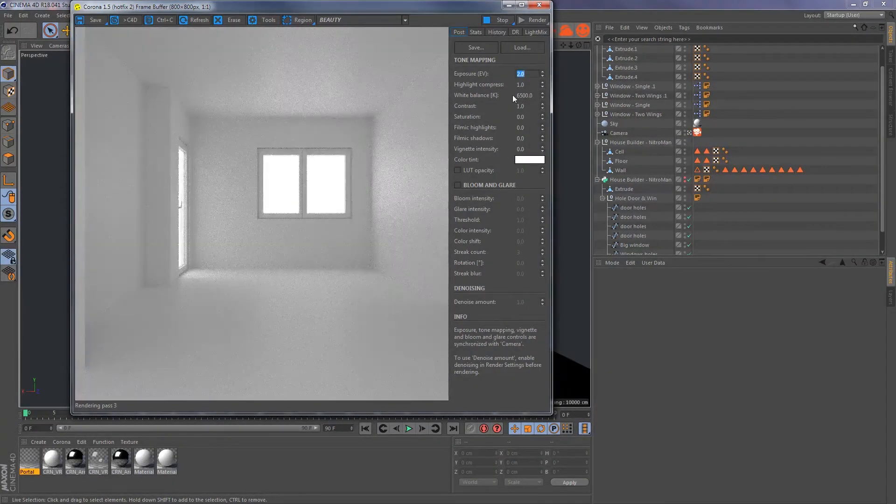
- Set the tone mapping's highlight compression to 5 and contrast to 4
click(538, 85)
text(5)
key(Return)
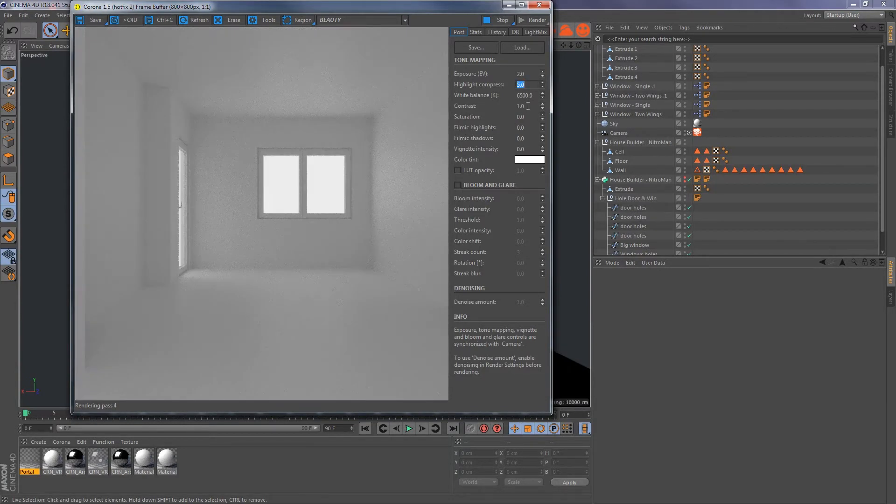
click(527, 106)
text(4)
key(Return)
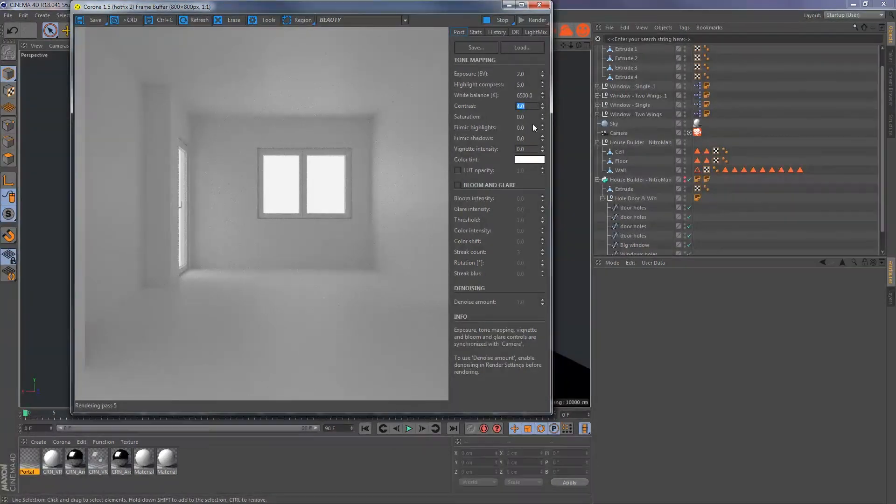
- Set filmic highlights to 0.3 and filmic shadows to 0.8 in the tone mapping
click(523, 125)
text(0.3)
key(Tab)
text(0.8)
key(Return)
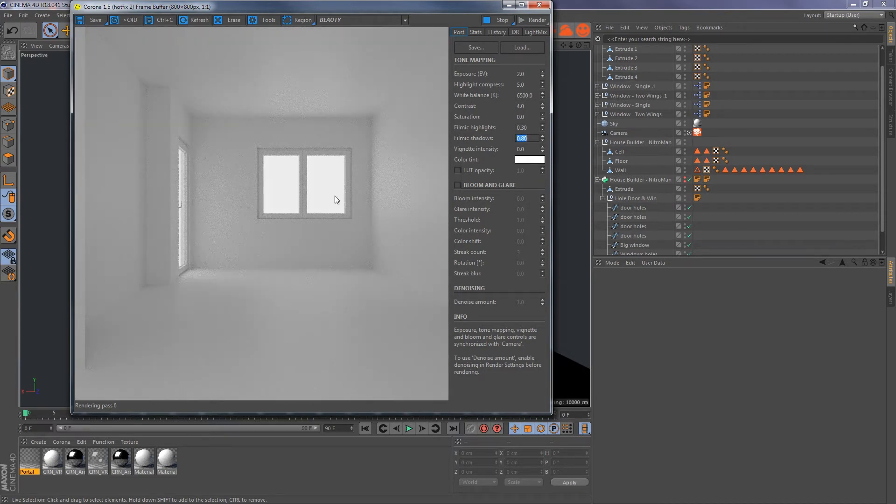
- Enable bloom and glare with a bloom intensity of 20 and a glare intensity of 5
click(458, 185)
click(520, 198)
text(20)
key(Return)
key(Tab)
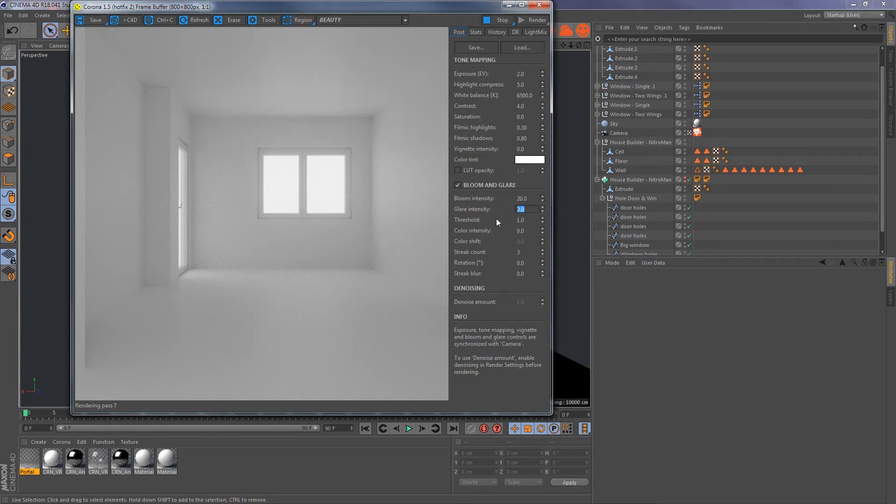
text(5)
key(Return)
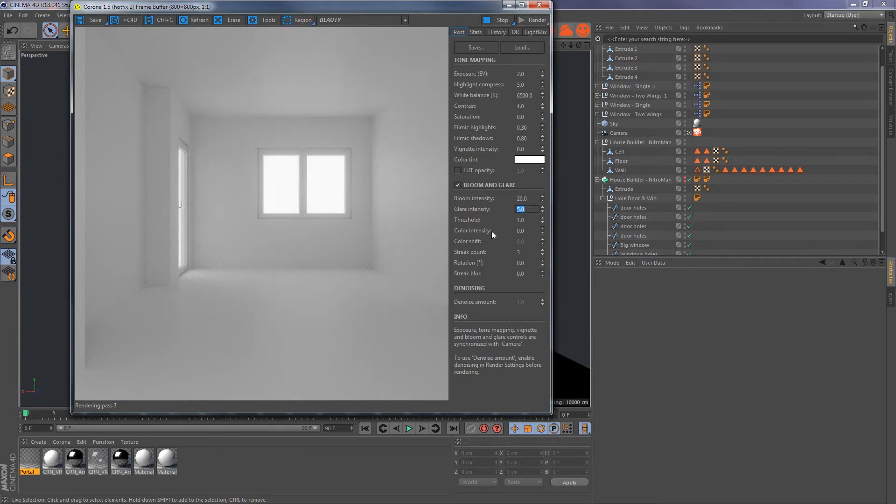
- Stop the render, view it in an enlarged frame buffer window and close the frame buffer
click(493, 22)
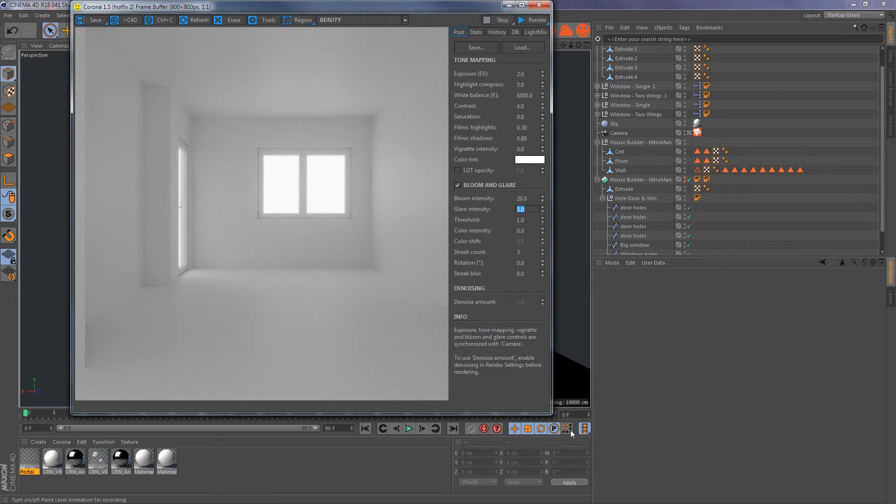
drag(549, 414, 709, 453)
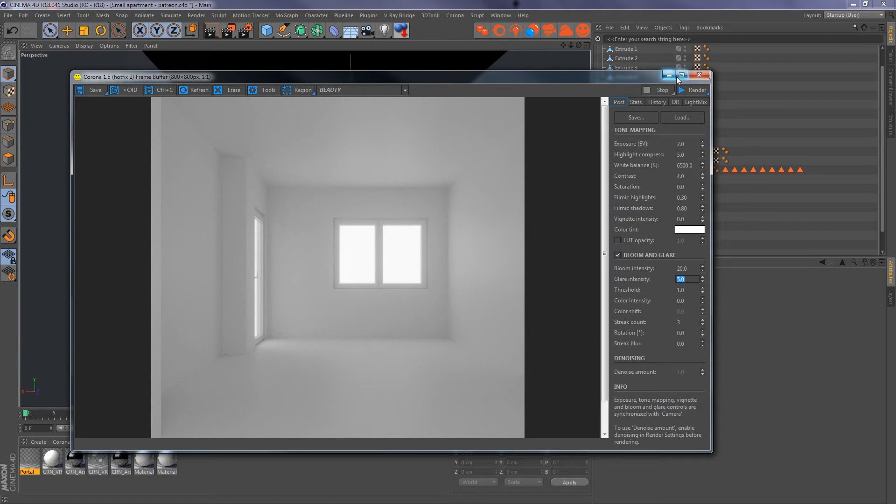
drag(570, 72, 570, 23)
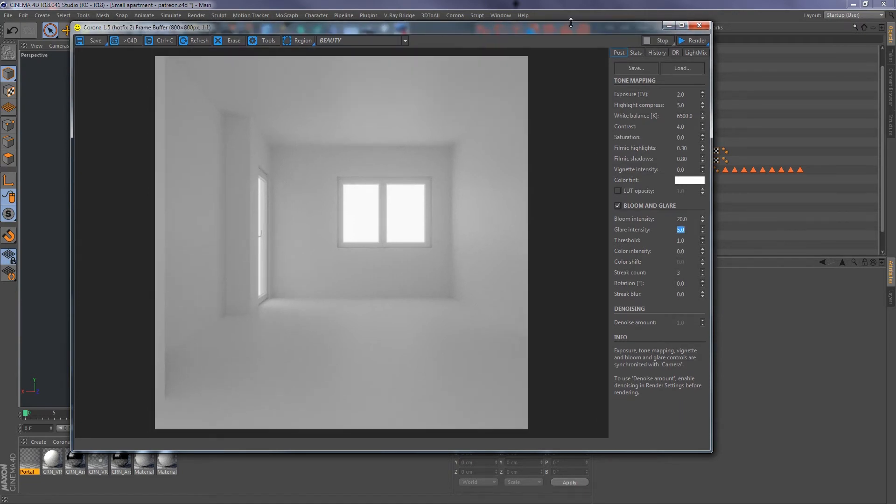
click(699, 25)
- Collapse the Null holding the five Extrude planes and rename it portals
scroll(715, 151, up, 1)
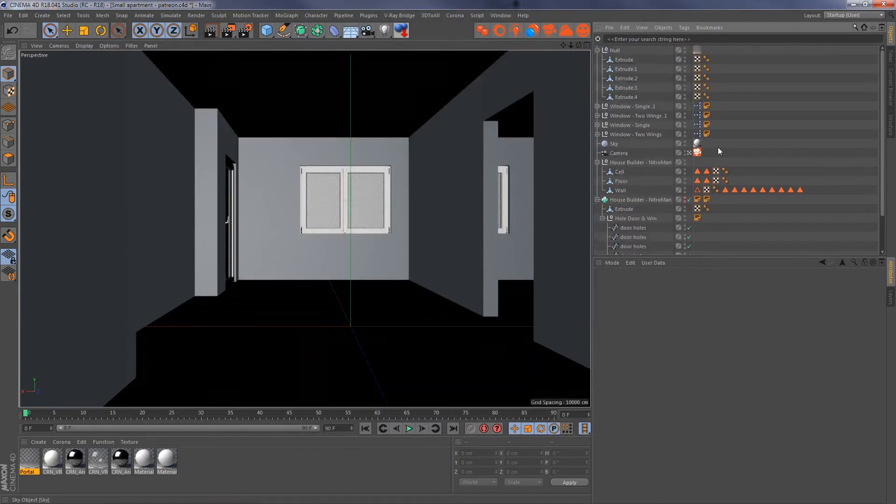
click(597, 50)
double_click(614, 50)
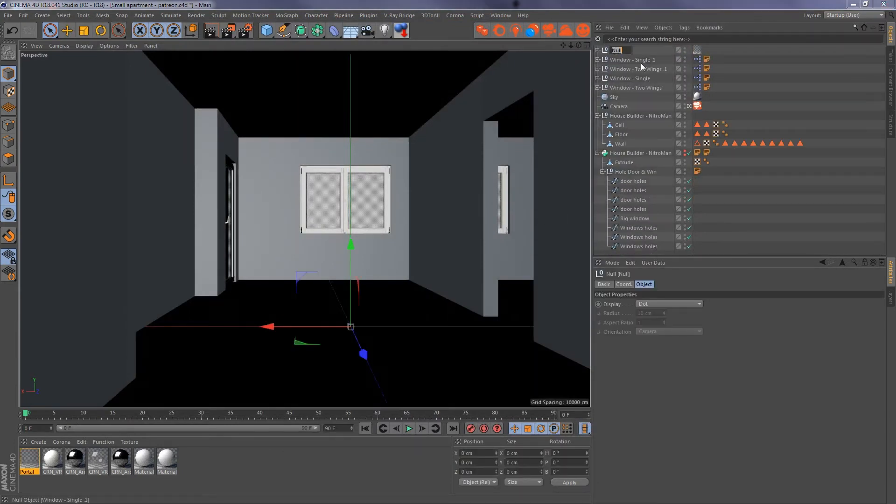
text(portals)
key(Return)
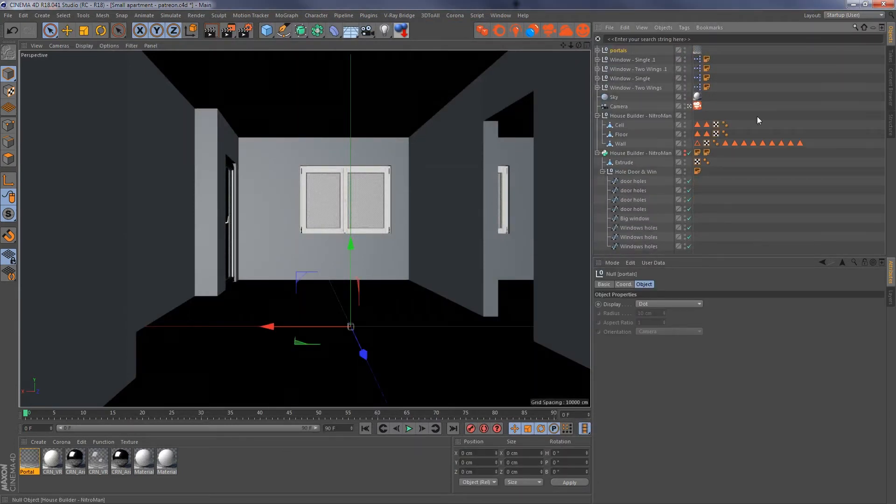
- Group the four window objects under a new Null and name it windows
click(640, 60)
shift+click(640, 89)
key(alt+g)
double_click(621, 59)
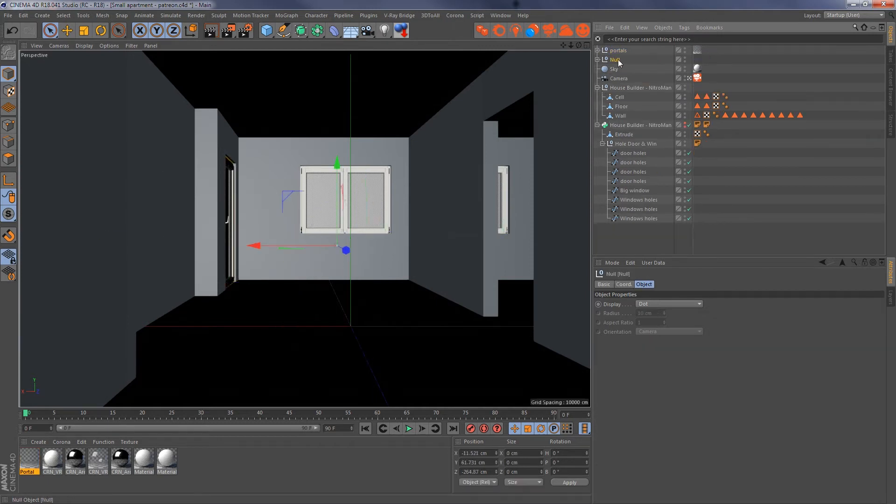
text(windows)
key(Return)
- Collapse both House Builder hierarchies and move the Camera and Sky below them in the object list
click(597, 125)
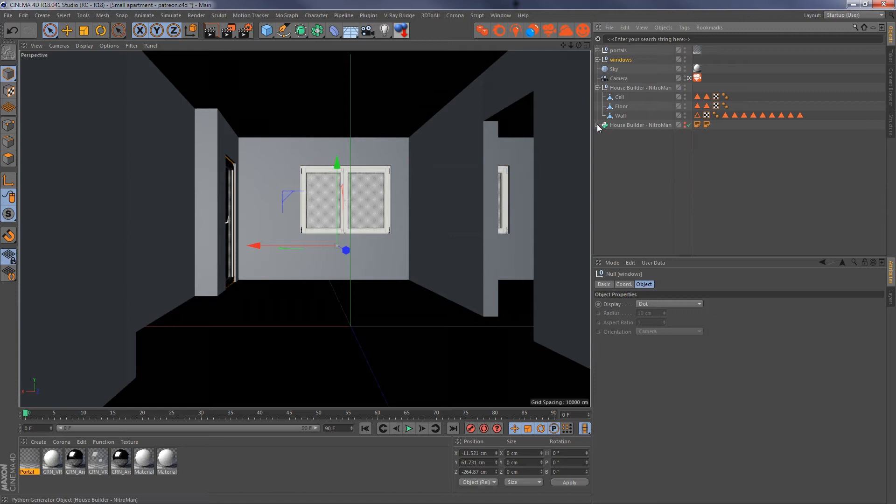
click(634, 125)
click(598, 88)
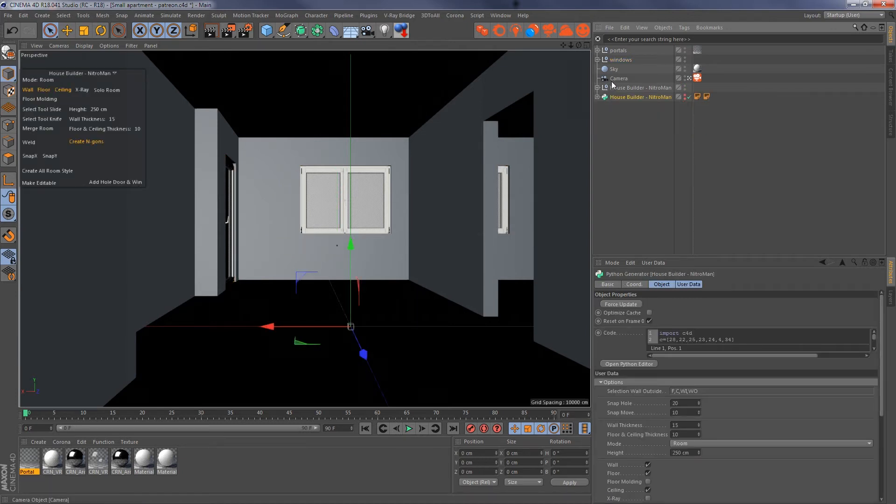
drag(617, 78, 620, 104)
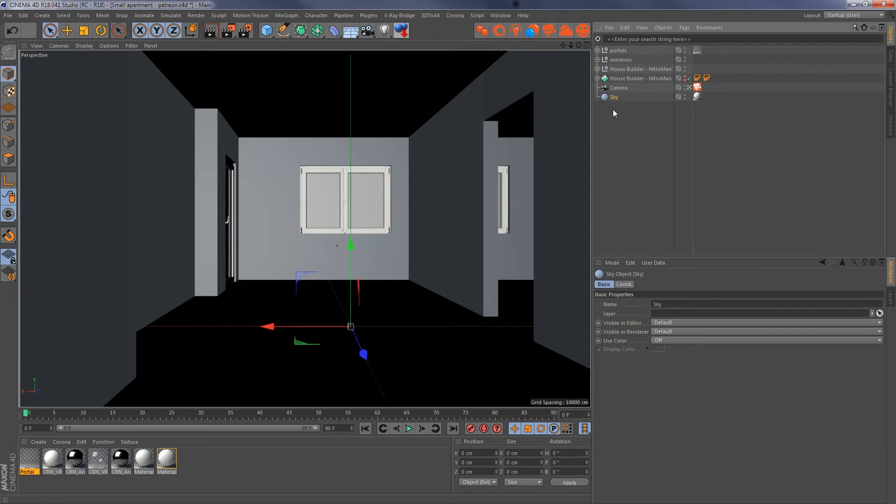
- Disable the Sky object's visibility and replace the portals group's material with a new Corona Light material
click(697, 96)
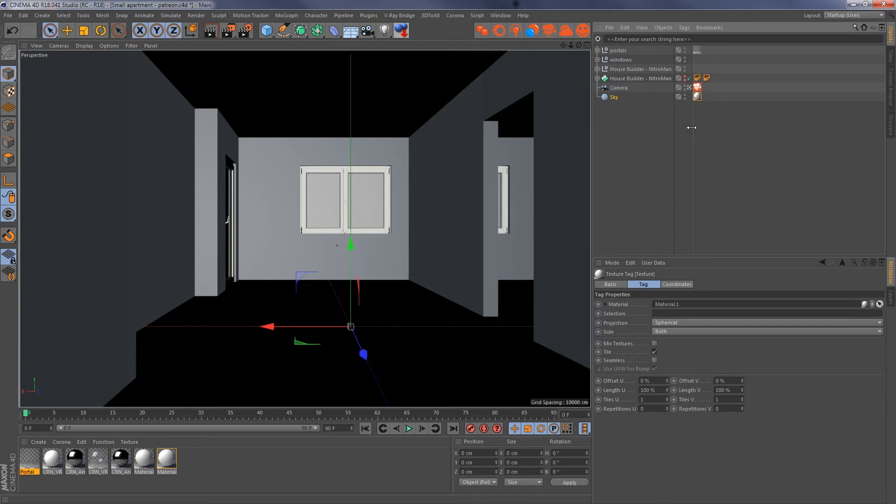
double_click(684, 95)
click(597, 50)
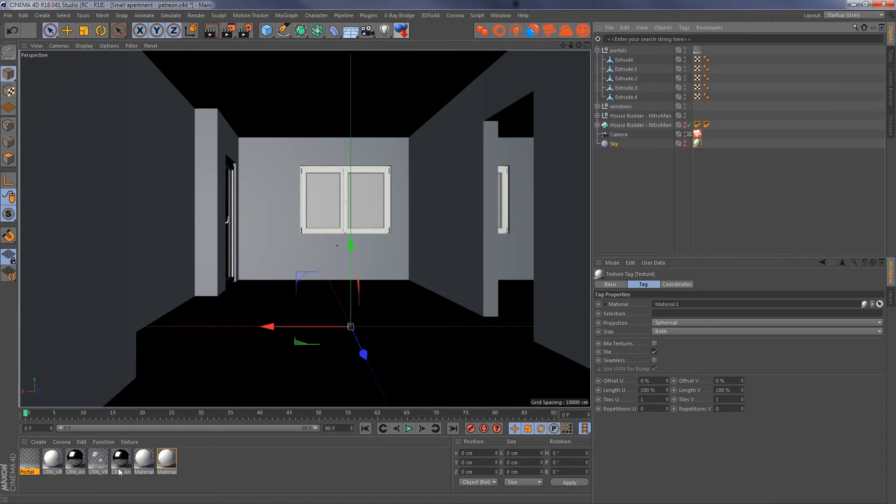
click(61, 441)
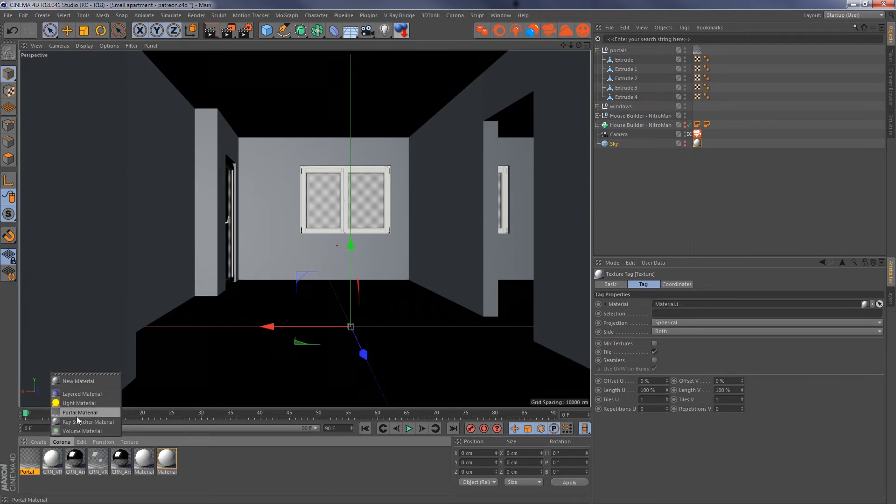
click(82, 405)
drag(35, 460, 699, 51)
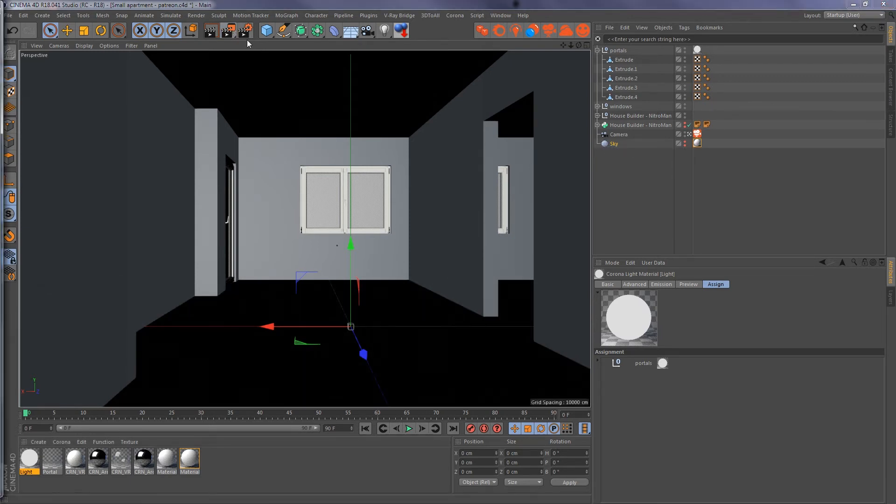
- Render the scene lit by the opening planes and enlarge the Picture Viewer
click(575, 31)
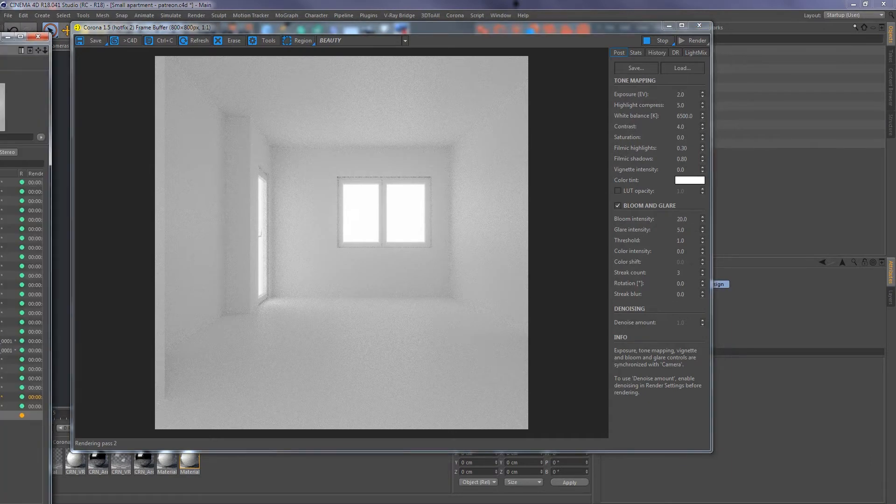
drag(0, 40, 694, 1)
double_click(697, 5)
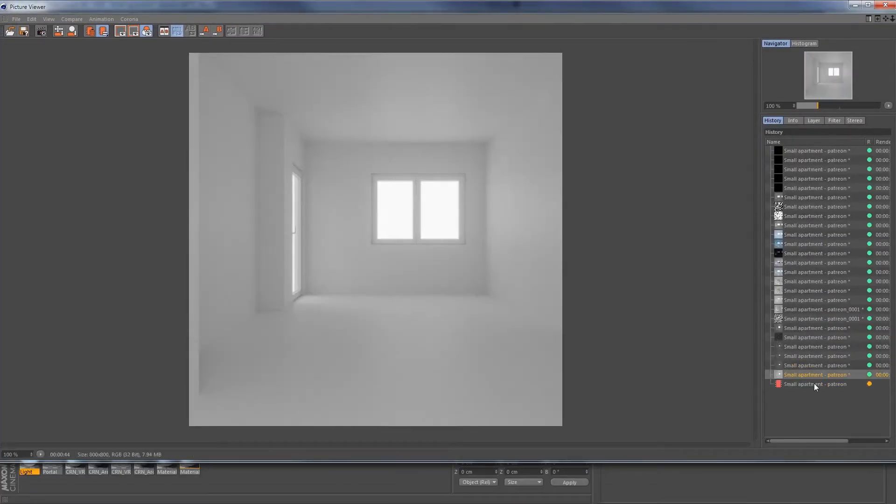
- Compare the new render with the previous one in the Picture Viewer history, then close the viewer without stopping the render and close the frame buffer
click(813, 383)
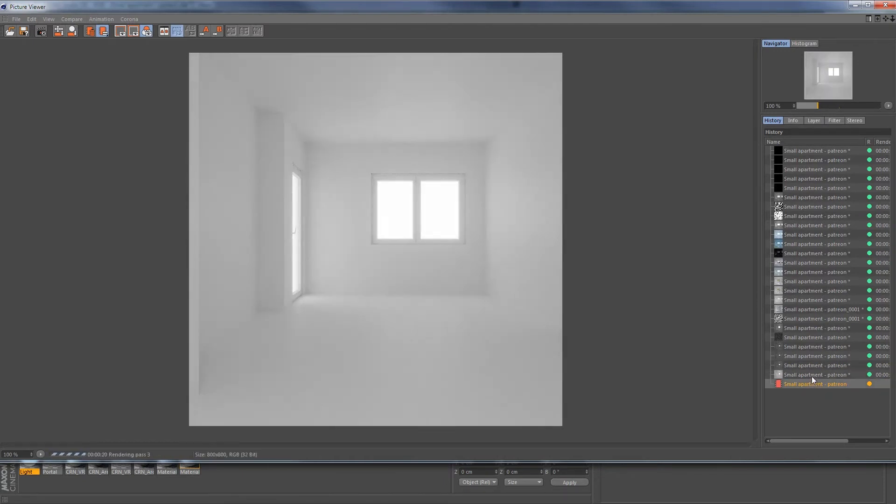
click(811, 376)
click(811, 383)
click(812, 377)
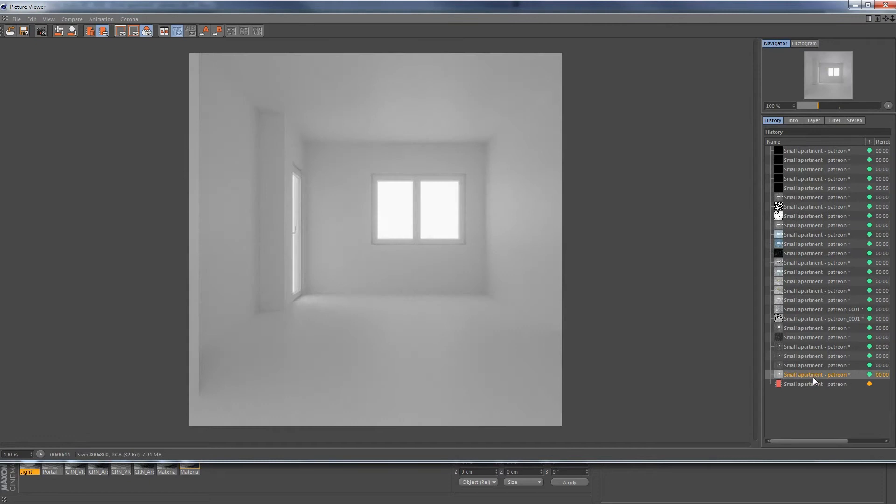
click(883, 4)
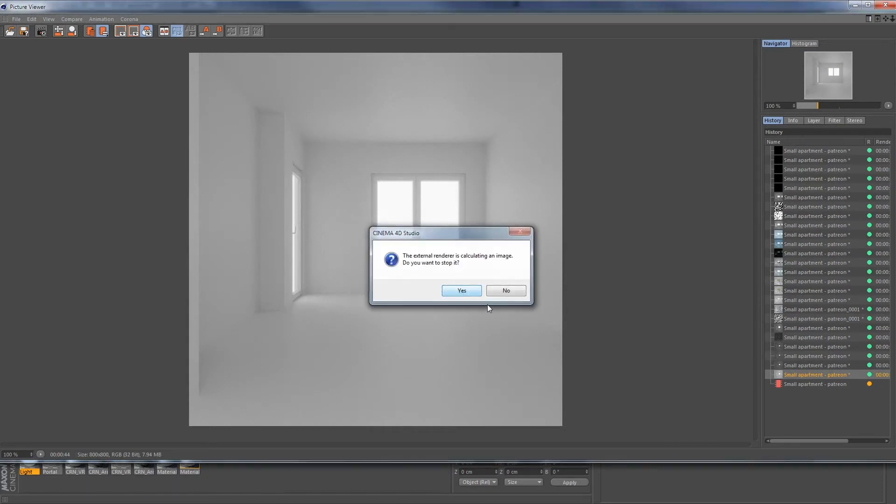
click(502, 290)
click(699, 26)
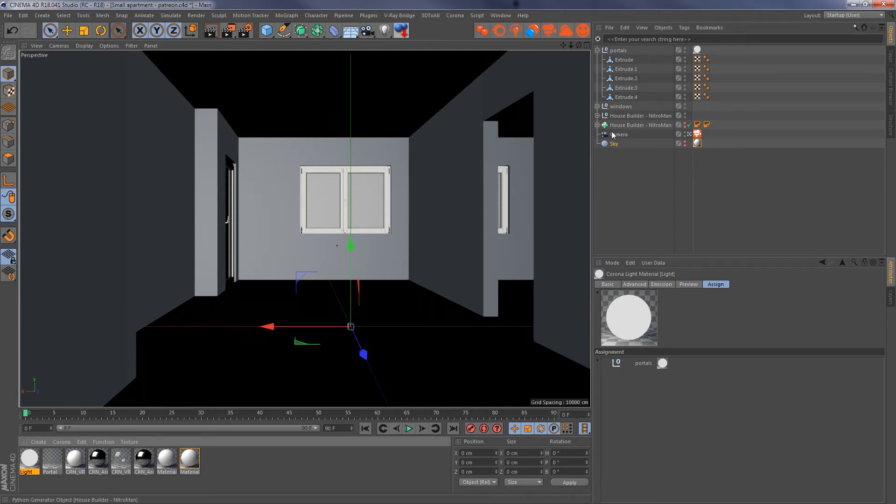
- Replace the Light material on the portals group with the Portal material and collapse the group
click(598, 50)
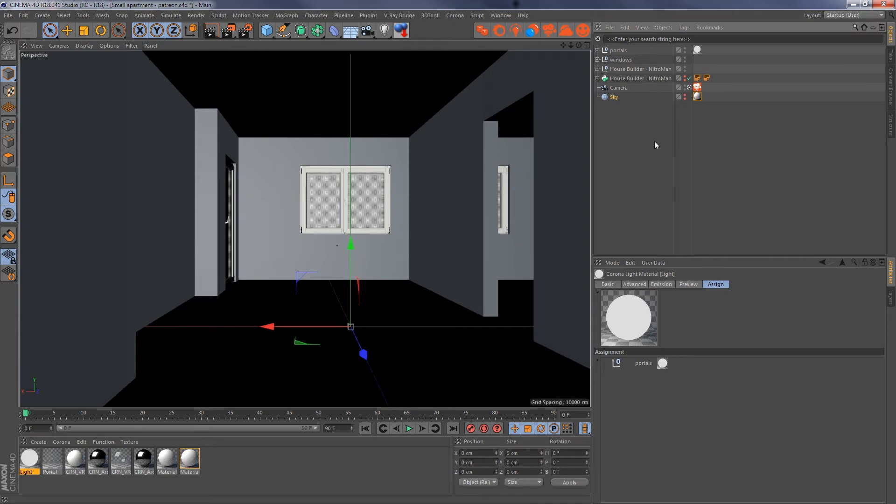
click(618, 50)
click(597, 50)
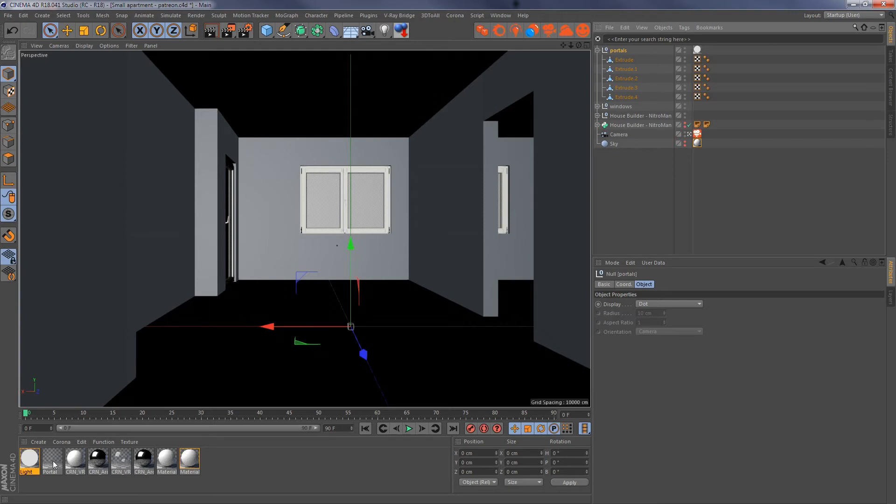
drag(53, 459, 697, 49)
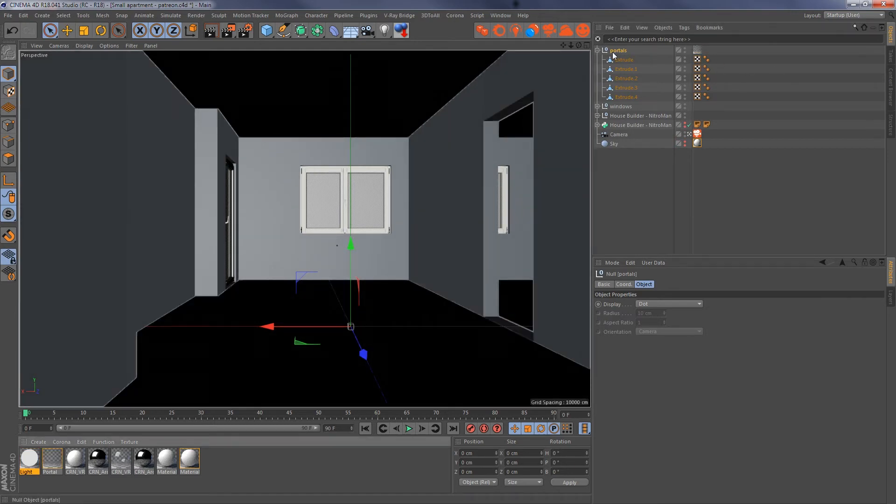
click(597, 51)
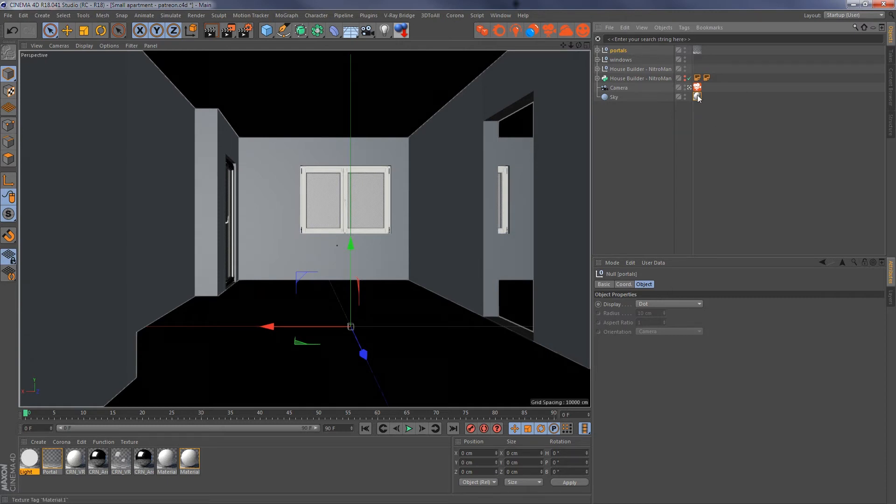
- Create a new standard Corona material and open it in the Material Editor
click(91, 440)
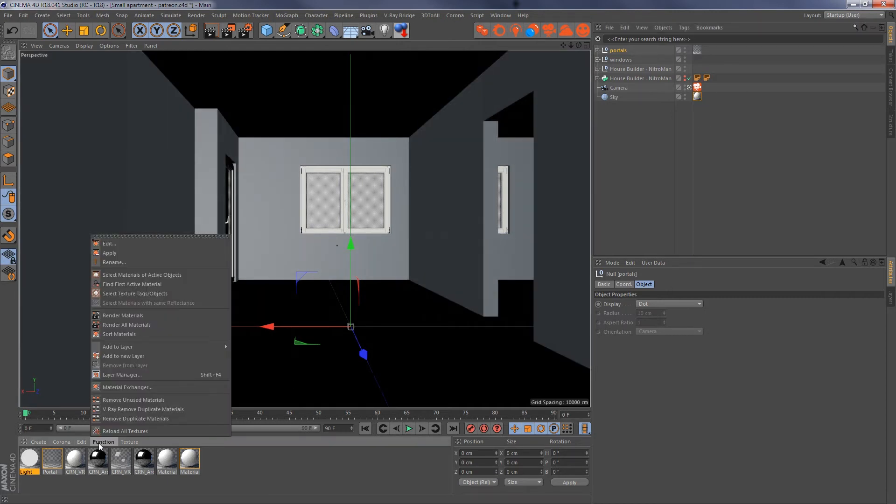
mouse_move(65, 442)
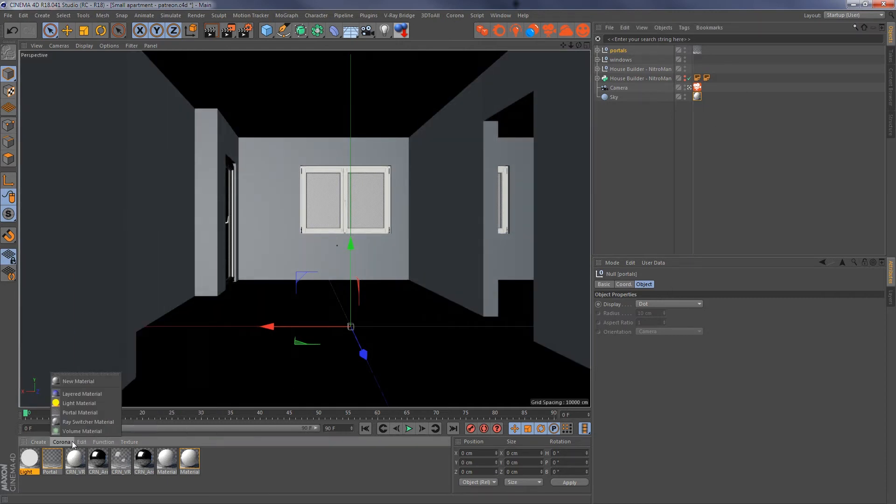
click(85, 381)
double_click(30, 460)
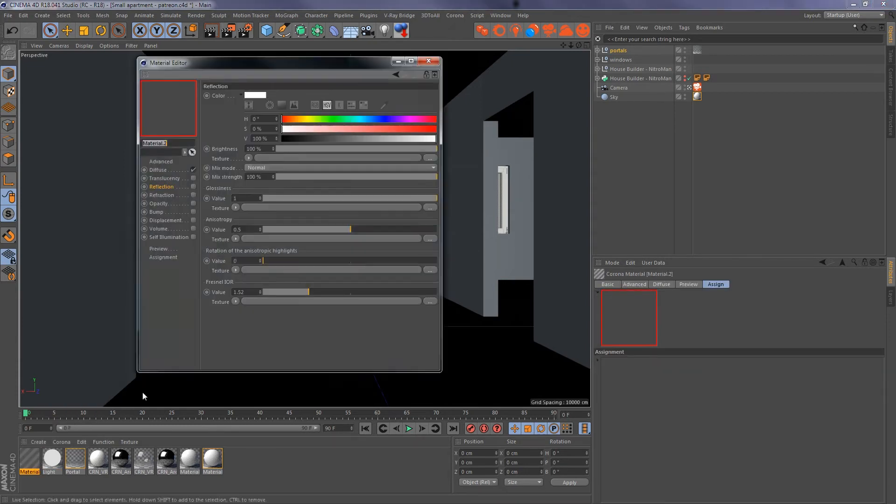
drag(371, 70, 289, 55)
- Load dry_field_8k.hdr from the Interior 2 project folder as the new material's diffuse texture, and put the file browser away
key(alt+Tab)
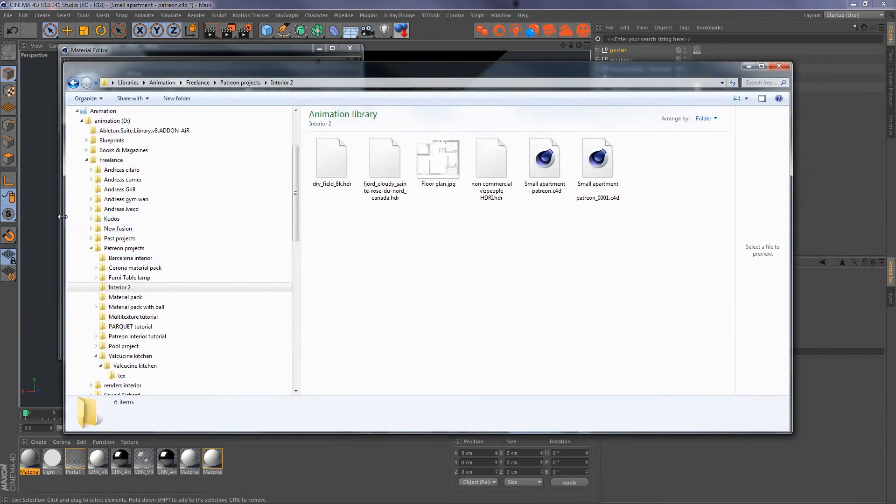
drag(65, 217, 247, 217)
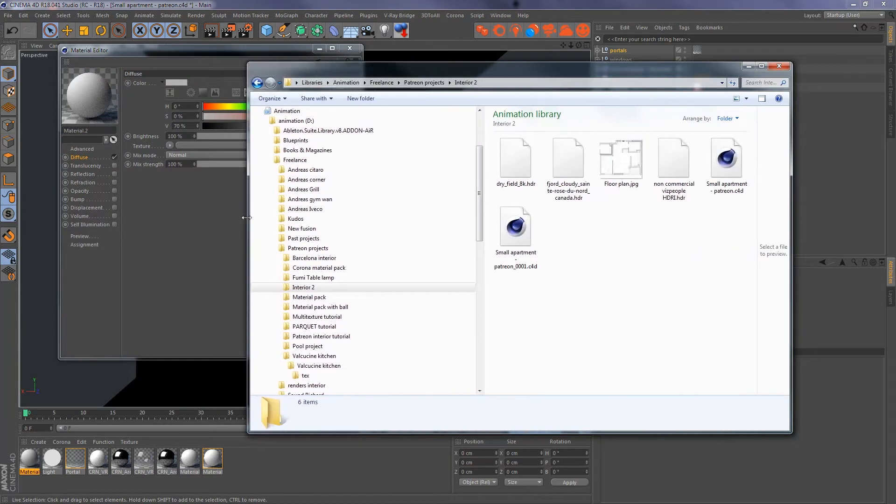
click(523, 163)
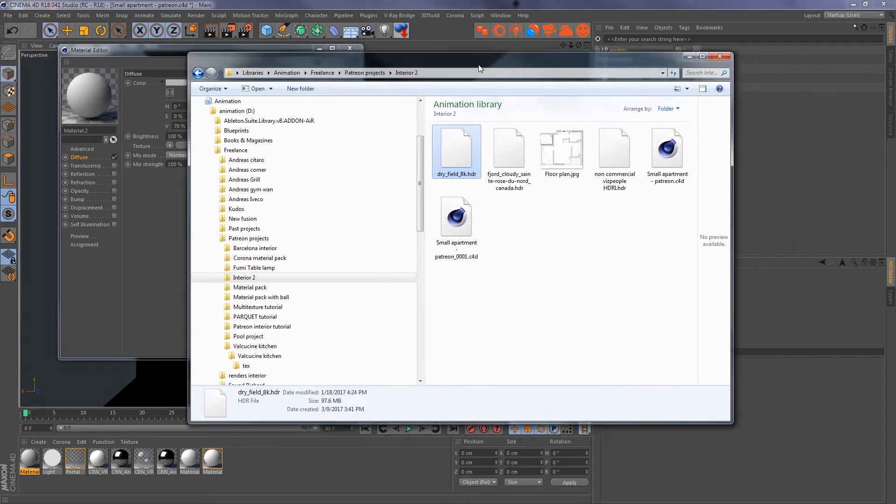
drag(477, 64, 393, 51)
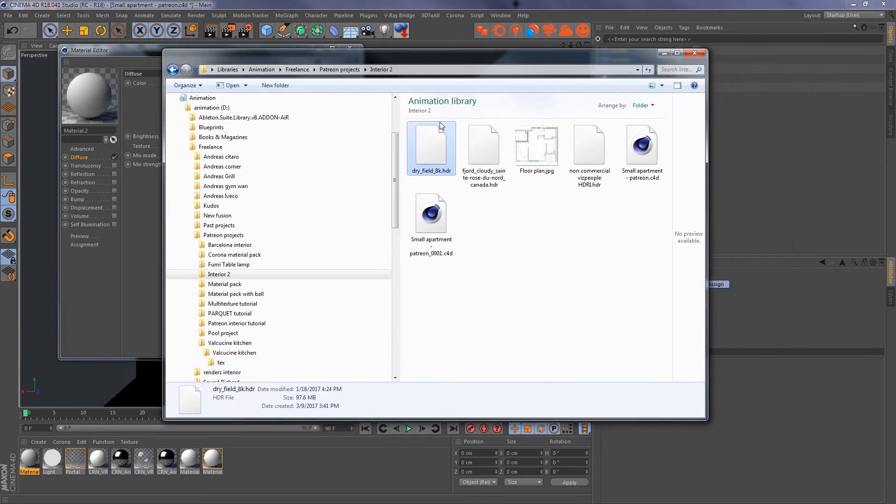
click(473, 69)
drag(554, 63, 715, 49)
drag(595, 132, 222, 148)
drag(744, 44, 624, 61)
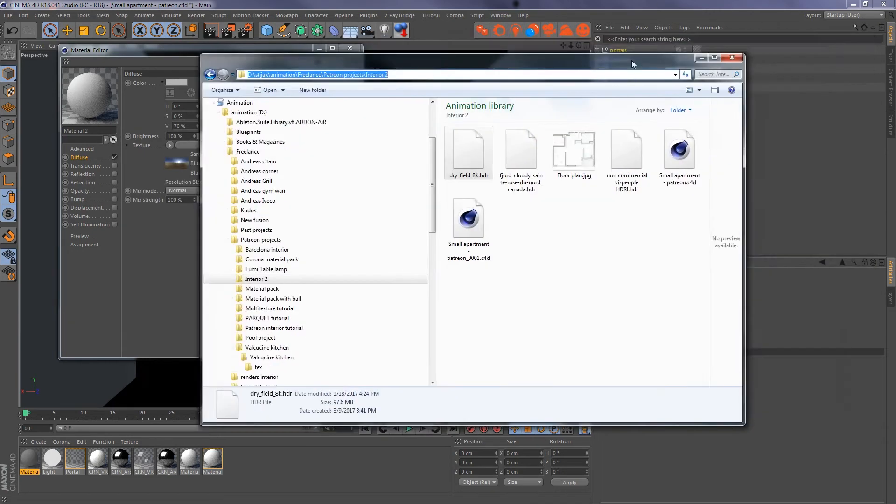
click(706, 56)
- Inspect the shader properties of the HDR texture in the Diffuse channel and close the Material Editor
click(261, 145)
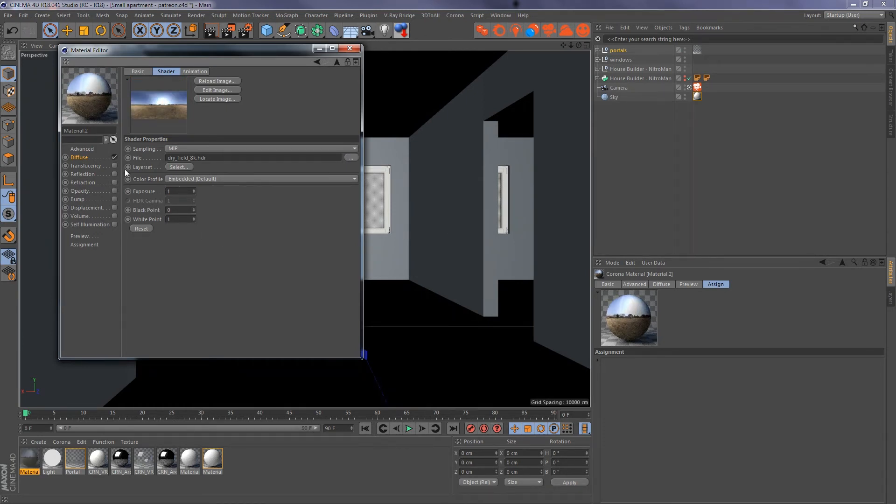
click(88, 159)
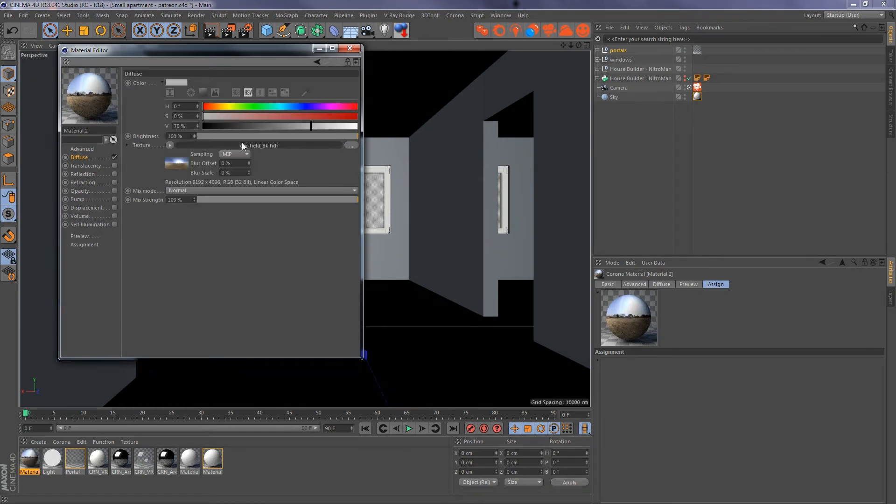
click(241, 142)
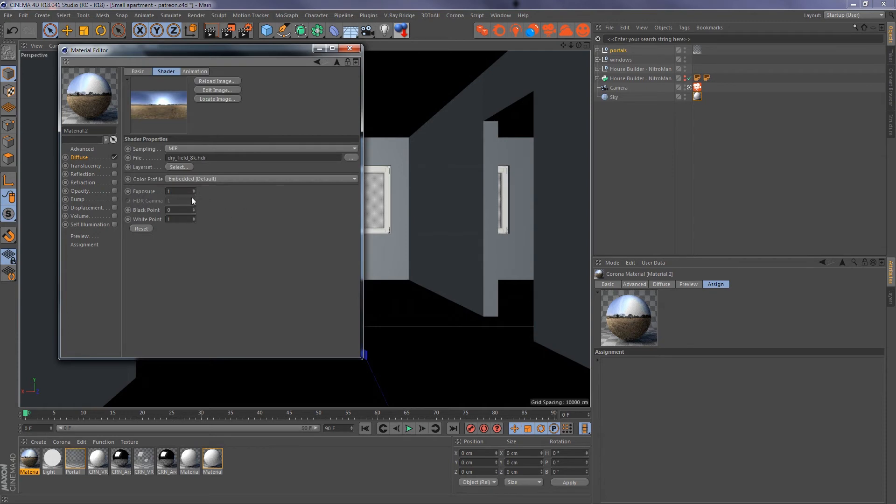
click(350, 48)
- Minimize the Corona frame buffer and replace the Sky object's material with the new HDR material
click(587, 30)
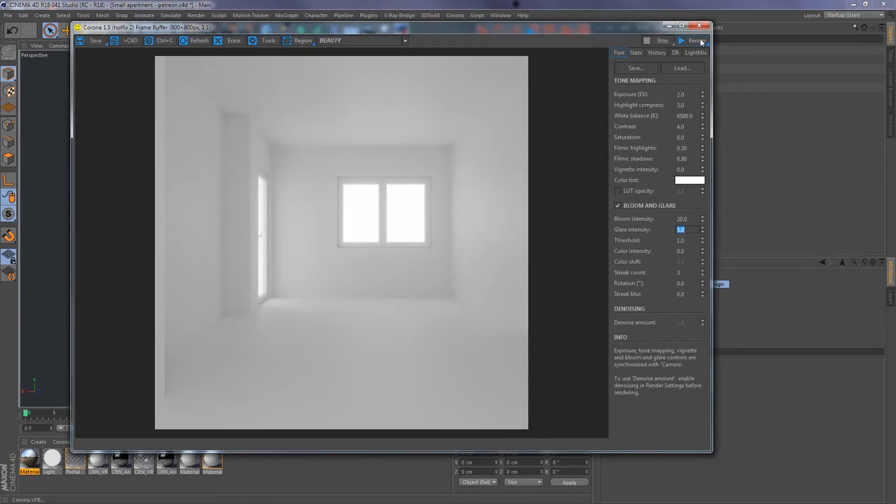
drag(639, 27, 610, 29)
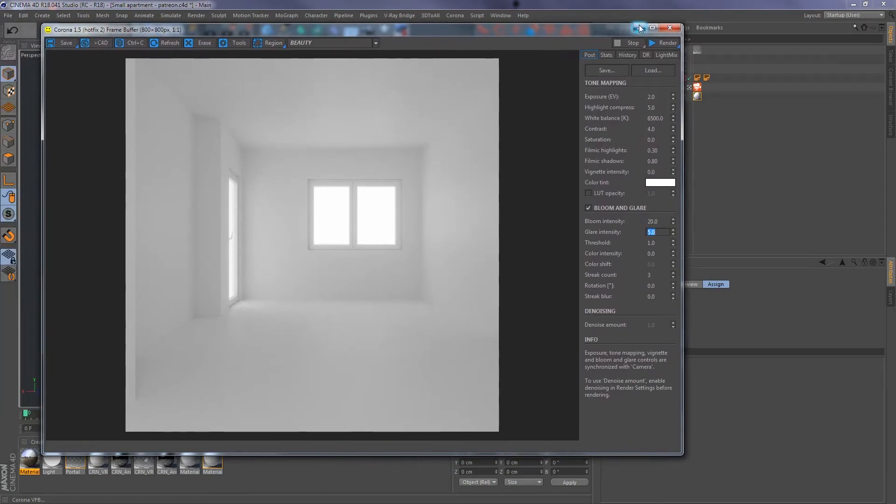
click(639, 28)
drag(39, 460, 697, 98)
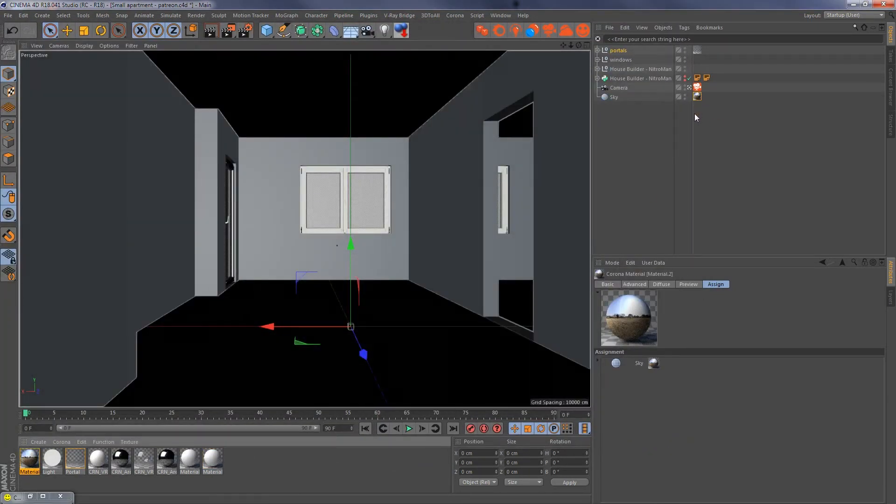
- Hide the portals group in the viewport while leaving it enabled for rendering
click(685, 49)
click(685, 48)
click(684, 48)
click(685, 49)
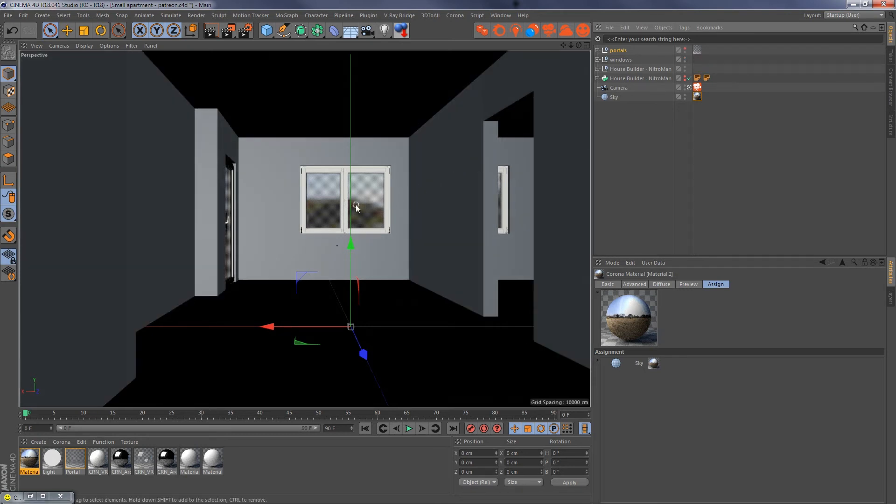
- Leave the camera view to see the building from outside and set the HDR sky material's viewport preview size to 2048x2048
click(689, 88)
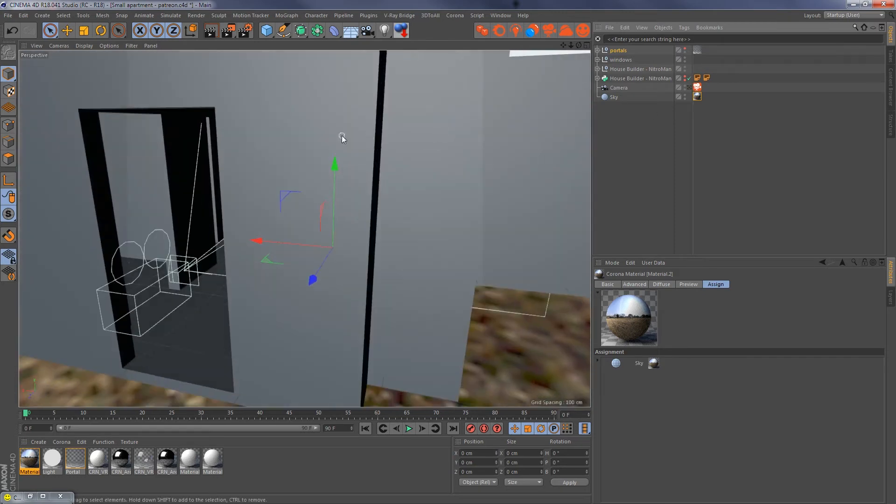
alt+right_drag(342, 135, 291, 145)
alt+middle_drag(292, 145, 329, 258)
alt+drag(360, 249, 397, 228)
click(696, 97)
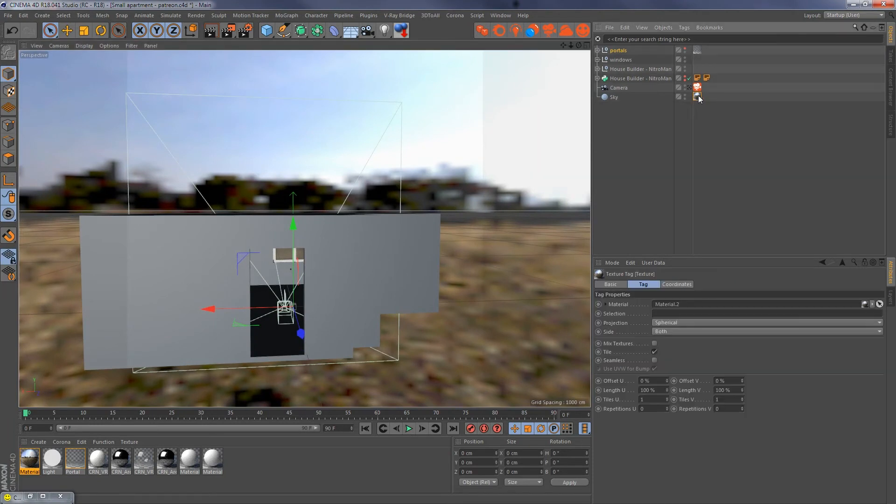
double_click(697, 97)
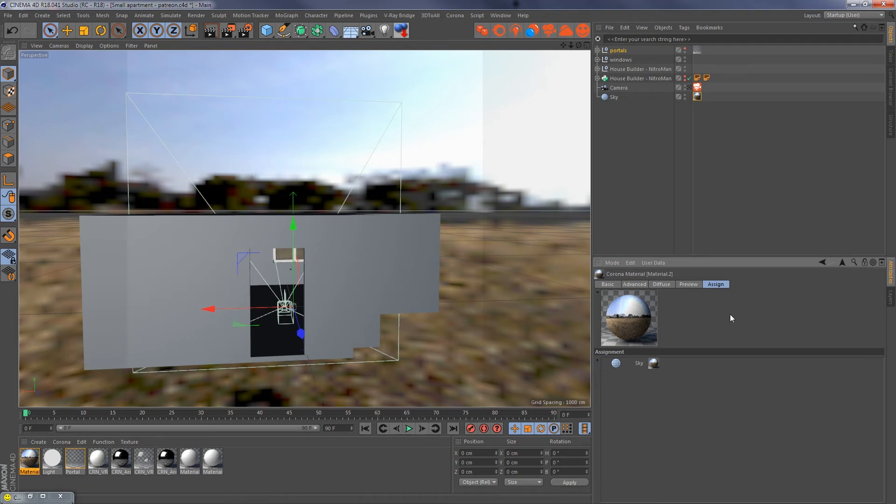
click(689, 284)
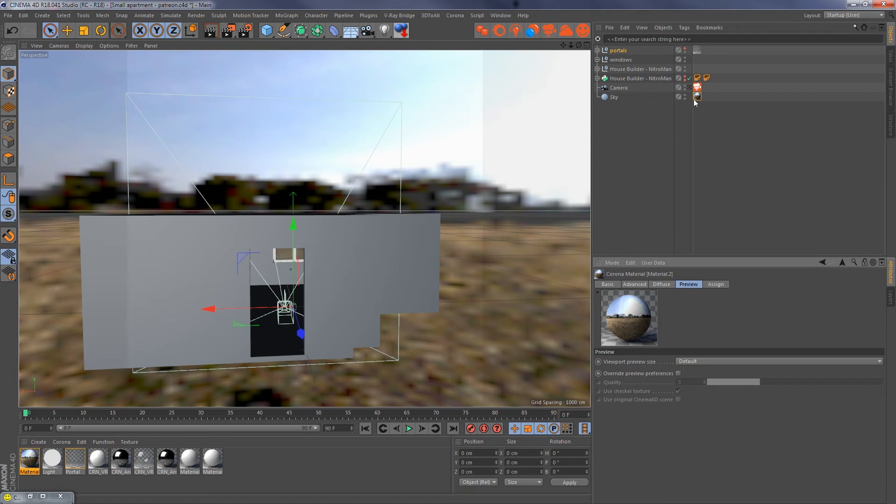
click(704, 361)
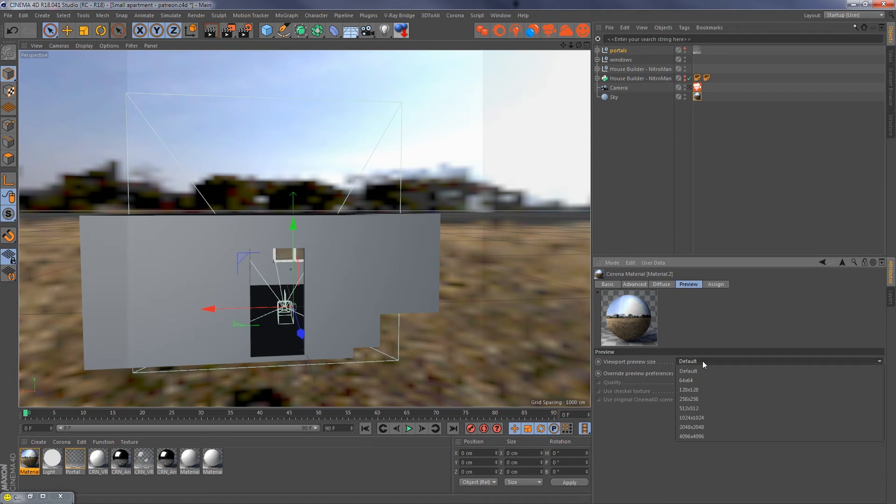
click(721, 425)
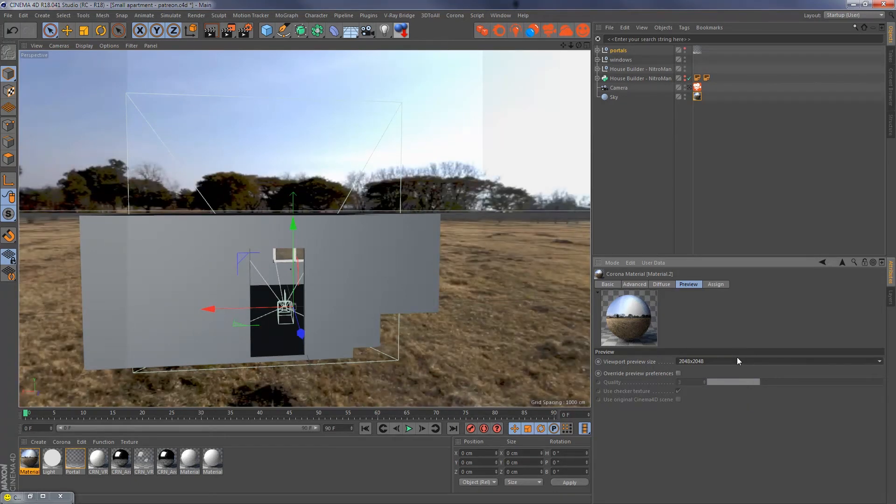
- Rotate the Sky object to a heading of about 462° to reposition the background around the building, and return to the camera view
alt+drag(472, 316, 304, 304)
key(r)
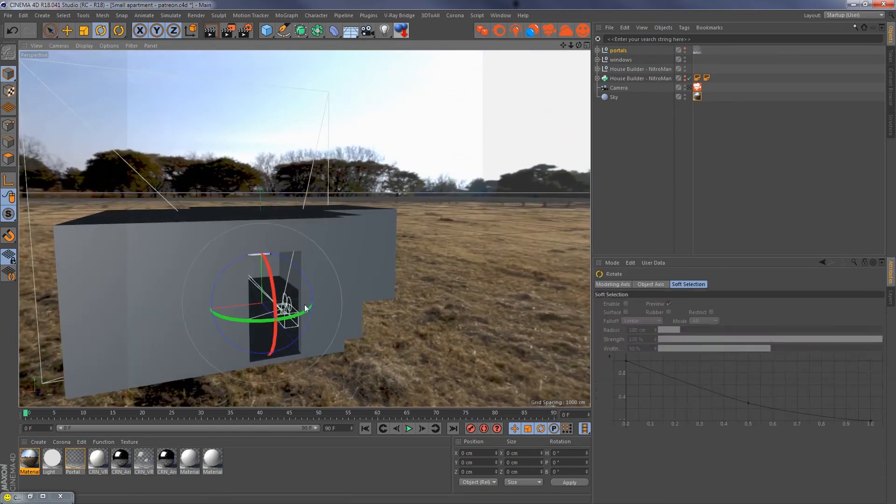
click(574, 146)
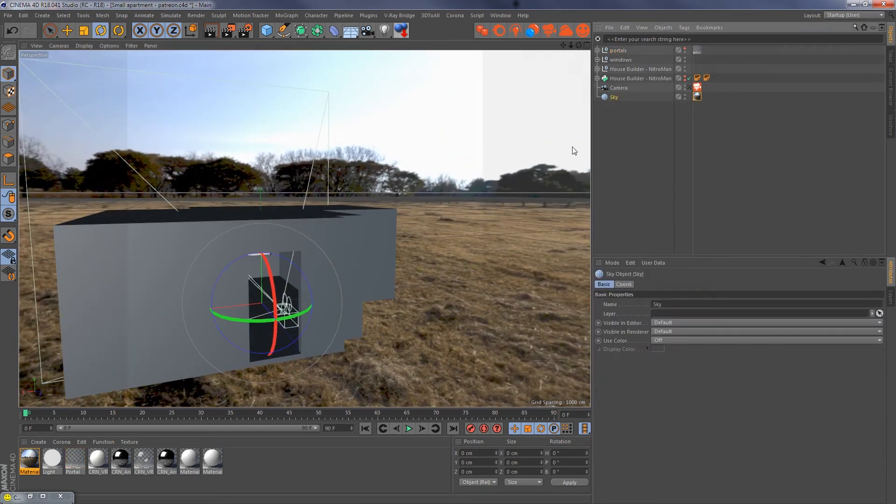
drag(262, 326, 330, 293)
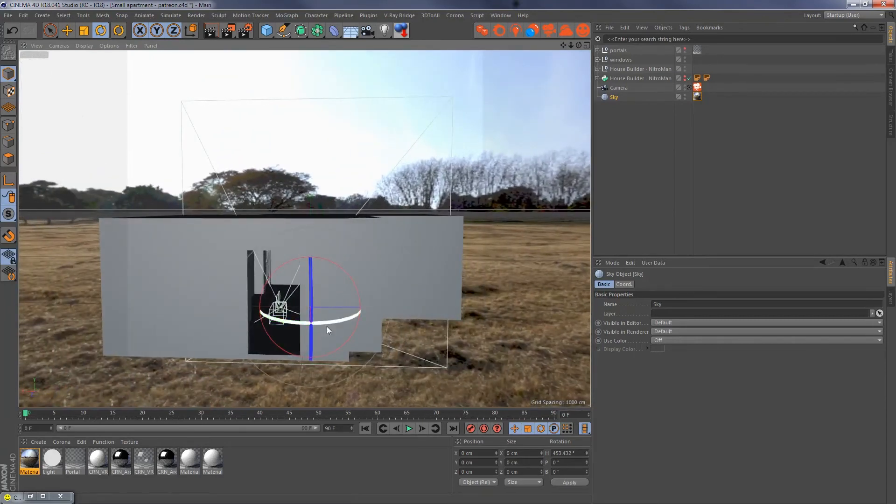
drag(326, 326, 477, 298)
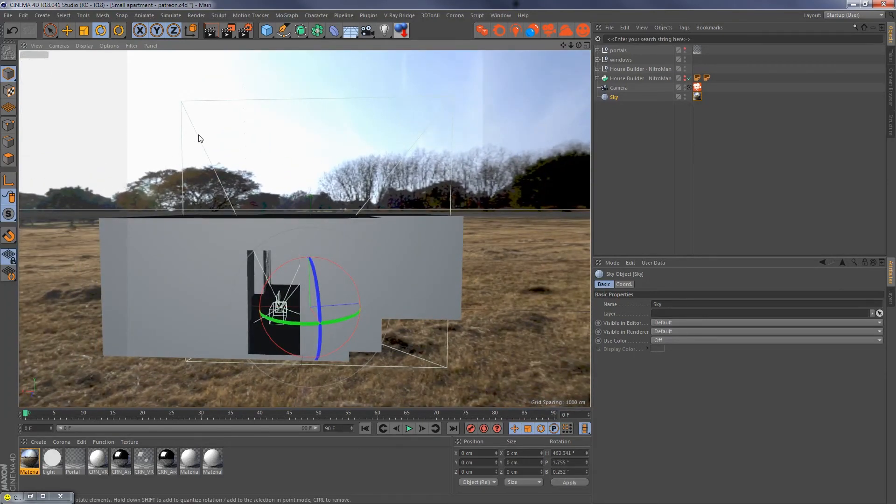
alt+drag(198, 138, 686, 108)
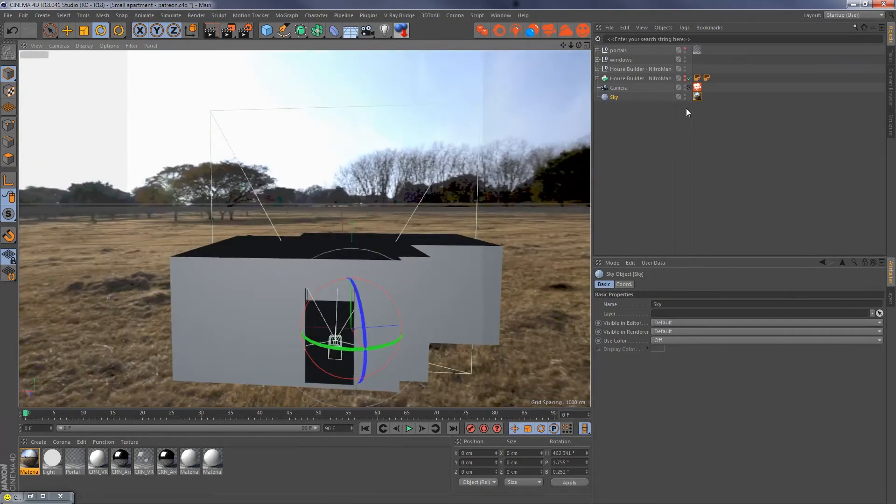
click(689, 87)
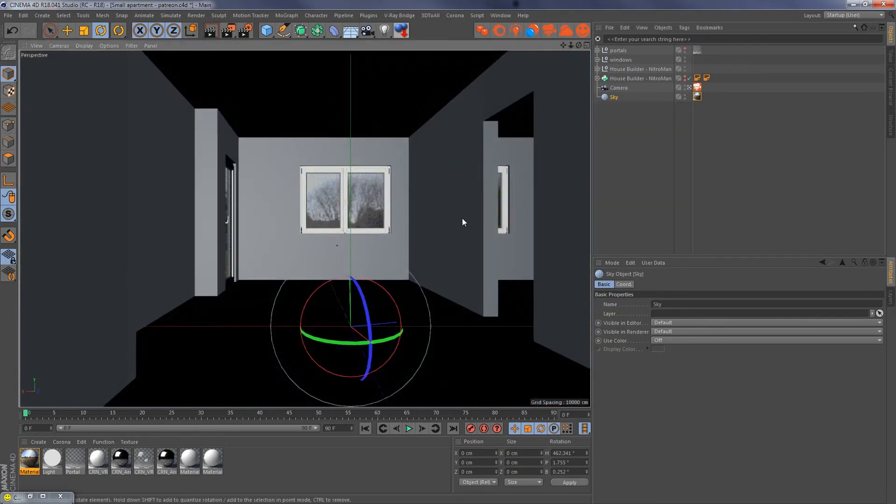
- Render the scene with the HDR sky, put the Picture Viewer away, and open and enlarge the Corona frame buffer
key(shift+r)
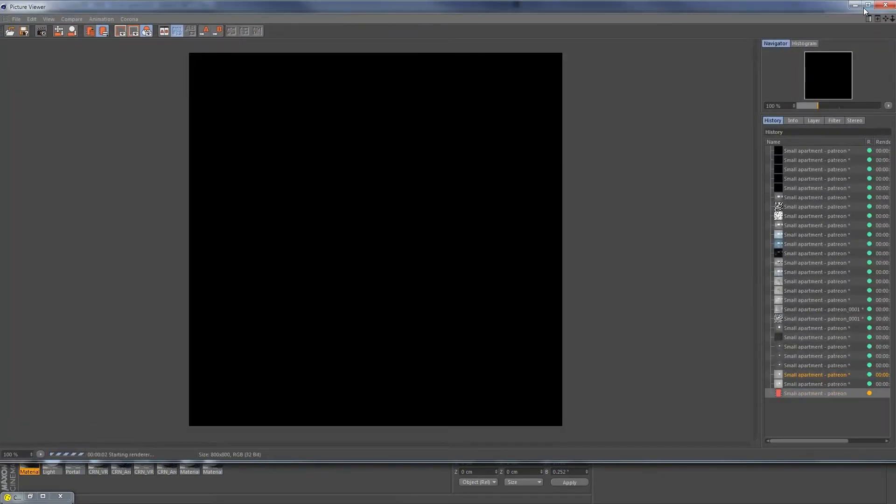
drag(798, 9, 278, 60)
click(355, 55)
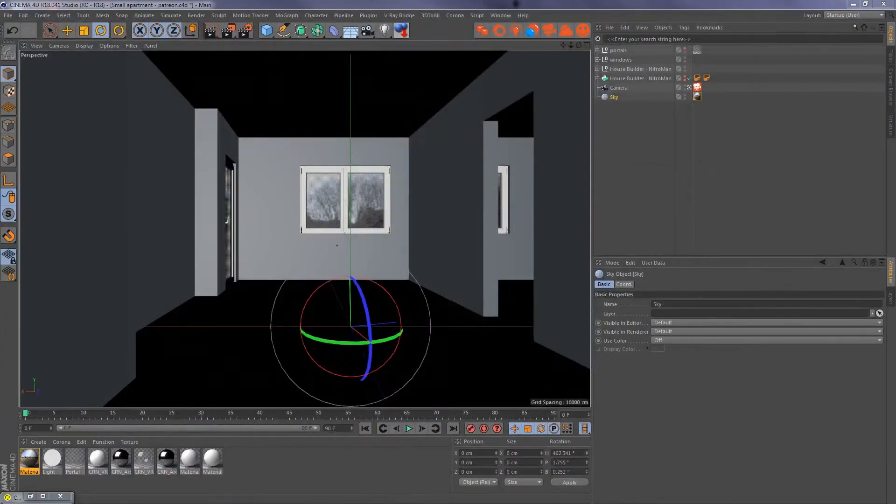
click(582, 30)
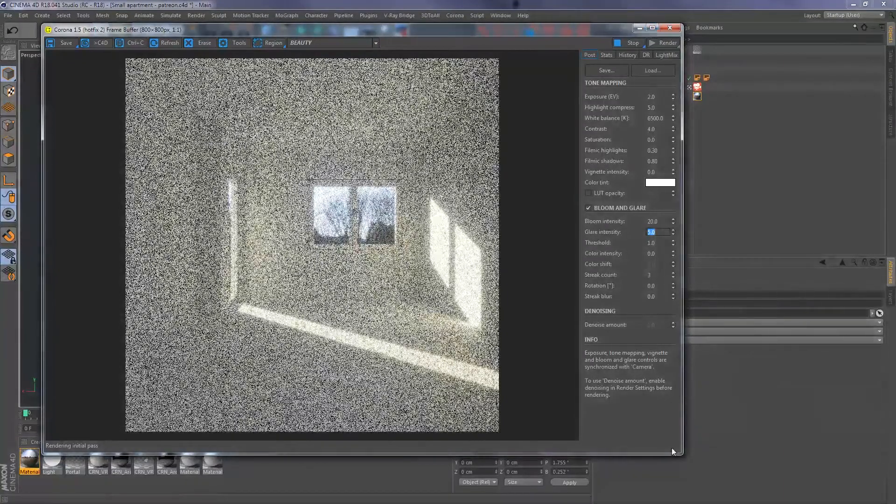
drag(681, 453, 705, 462)
drag(751, 476, 745, 471)
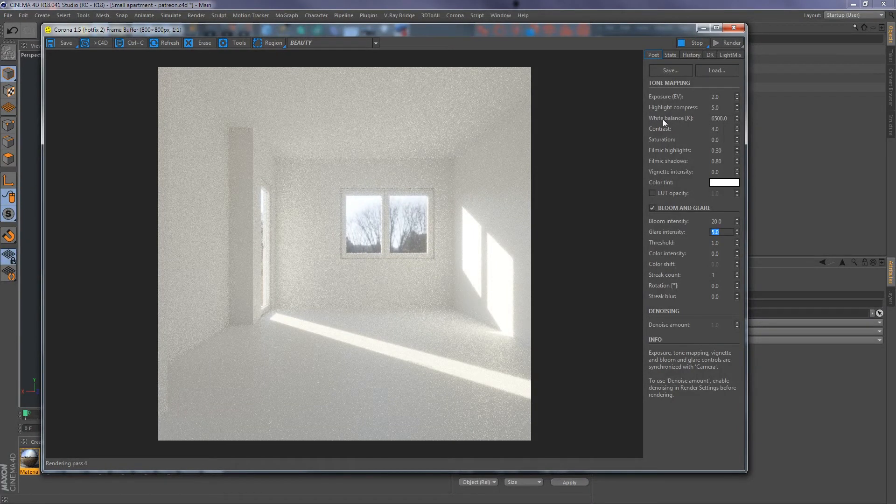
- Try a white balance of 5500 K, settle on 6000 K, stop the render and close the frame buffer
click(718, 118)
text(5500)
key(Return)
text(5500)
key(Return)
key(BackSpace)
text(6000)
key(Return)
click(694, 42)
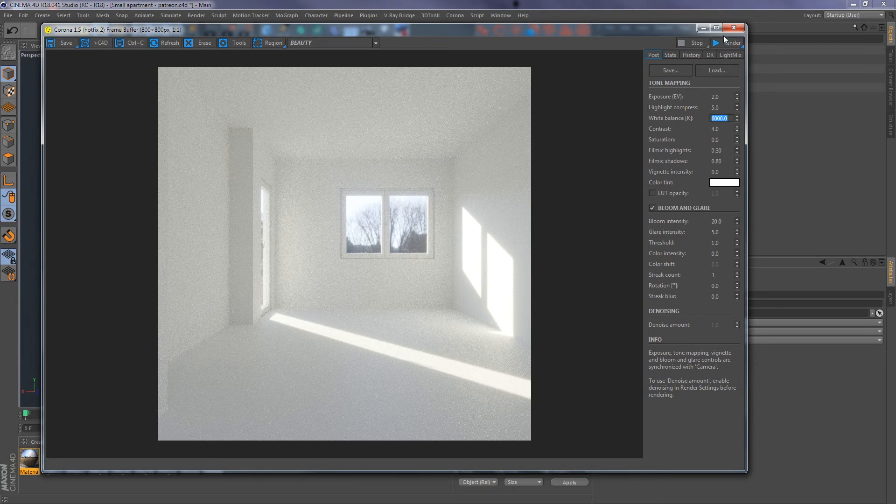
click(735, 27)
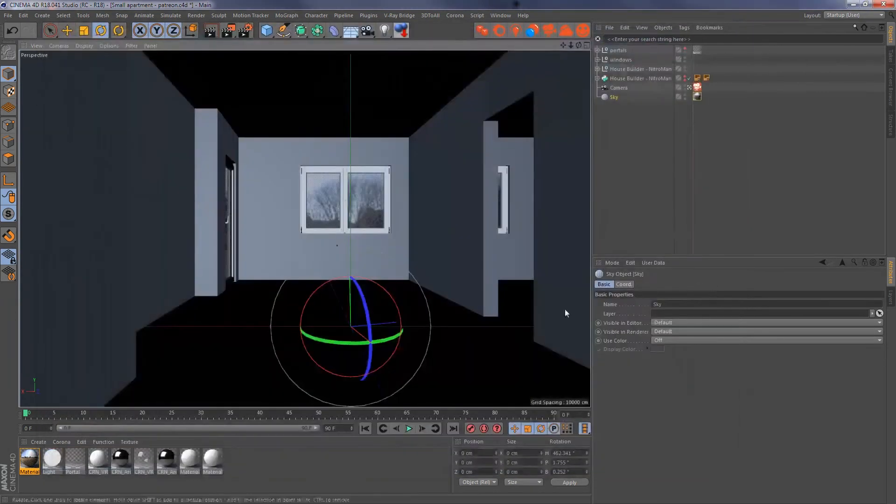
- Replace the sky material's diffuse image with non commercial vizpeople HDRI.hdr from the Interior 2 folder and render the scene
click(28, 462)
double_click(28, 462)
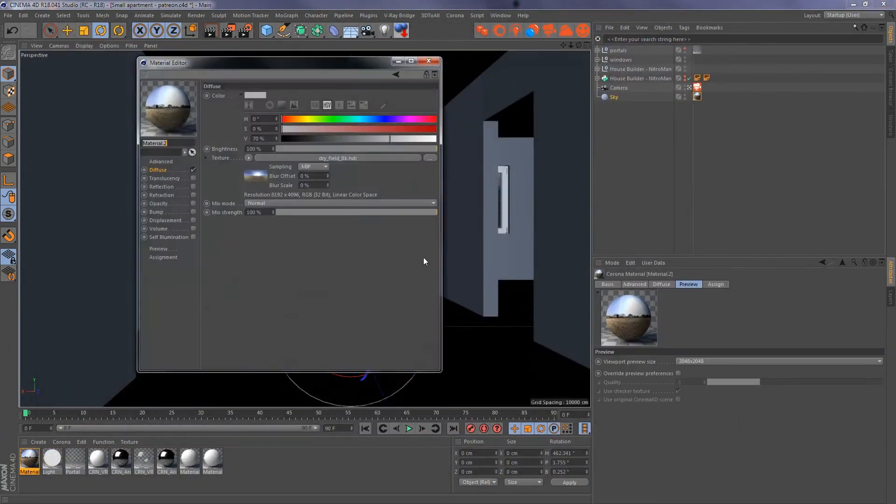
click(385, 160)
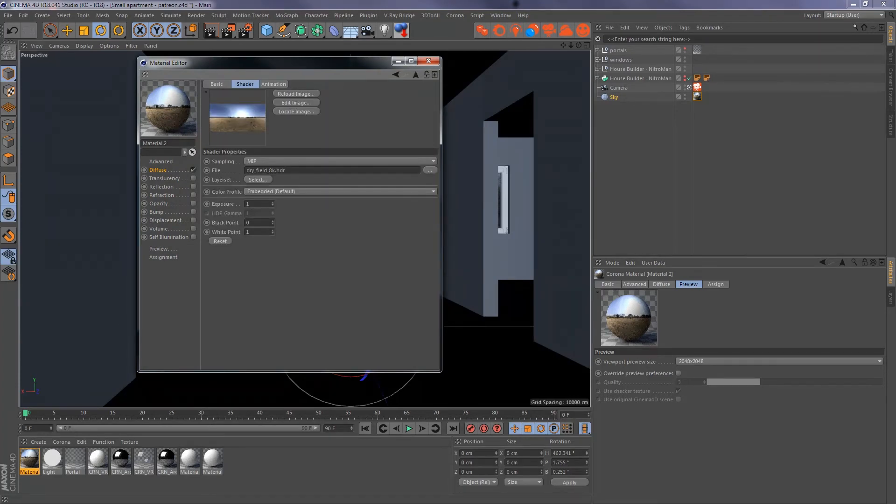
drag(0, 126, 704, 21)
click(750, 120)
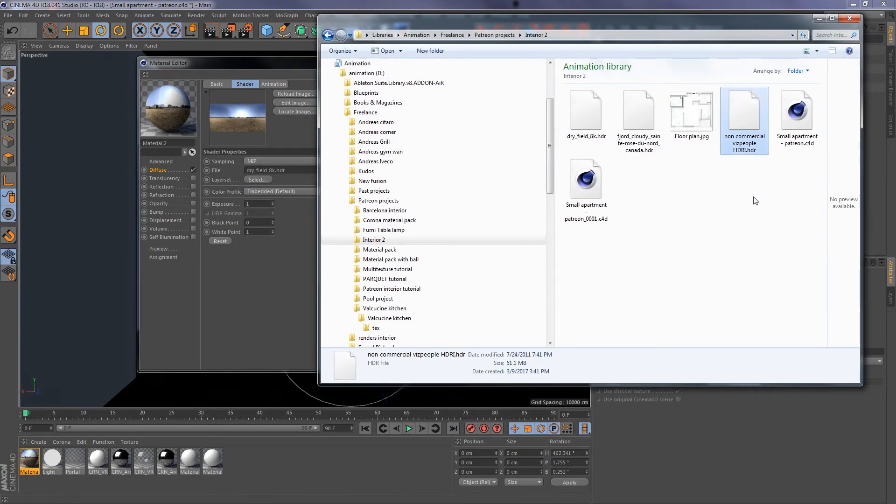
drag(743, 109, 261, 169)
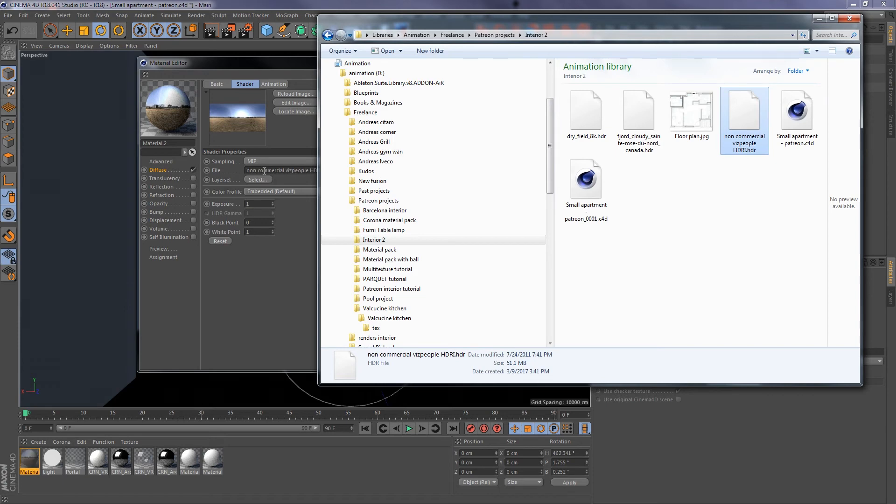
drag(433, 25, 586, 183)
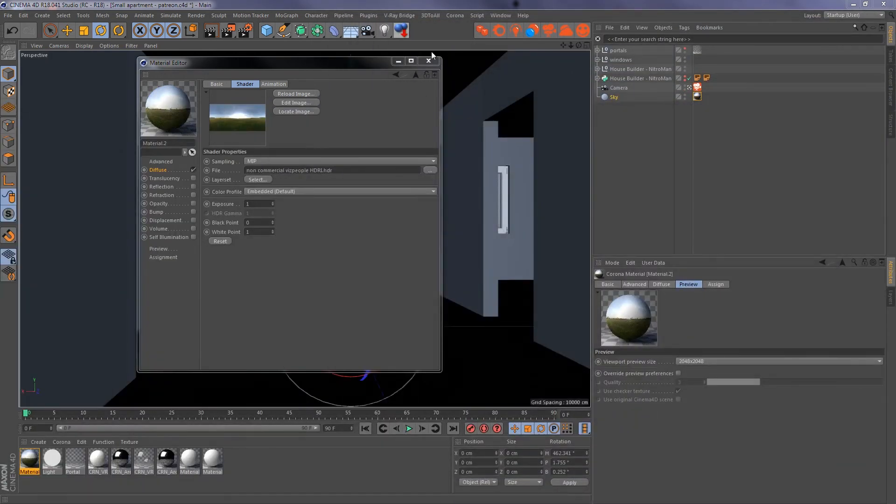
click(583, 30)
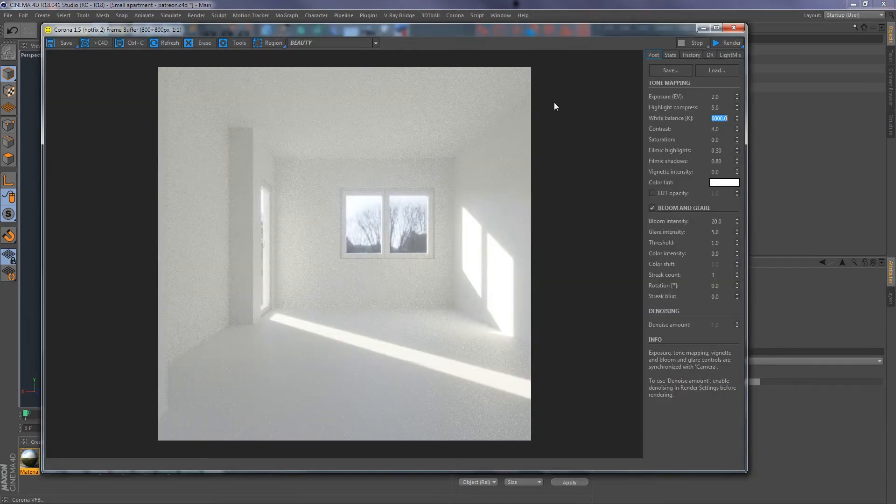
click(726, 43)
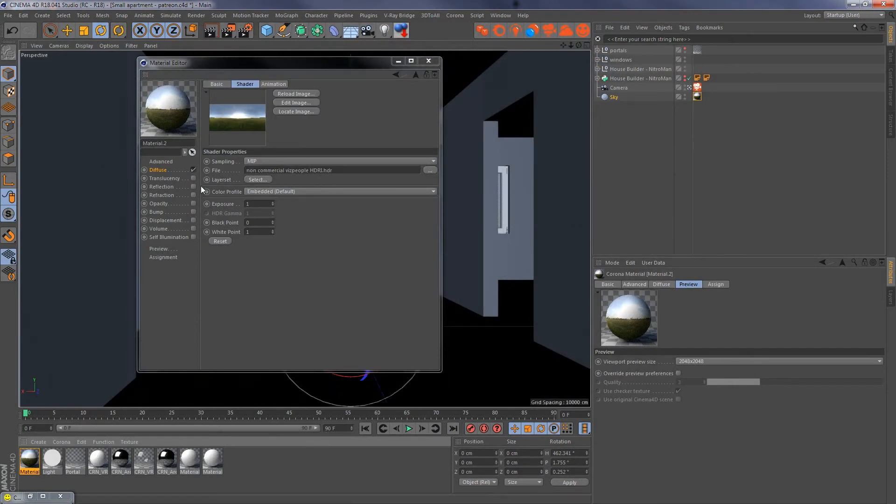
- Close the material editor and, from outside the camera view, rotate the HDR Sky to a heading of about 509°, returning to the camera
click(696, 96)
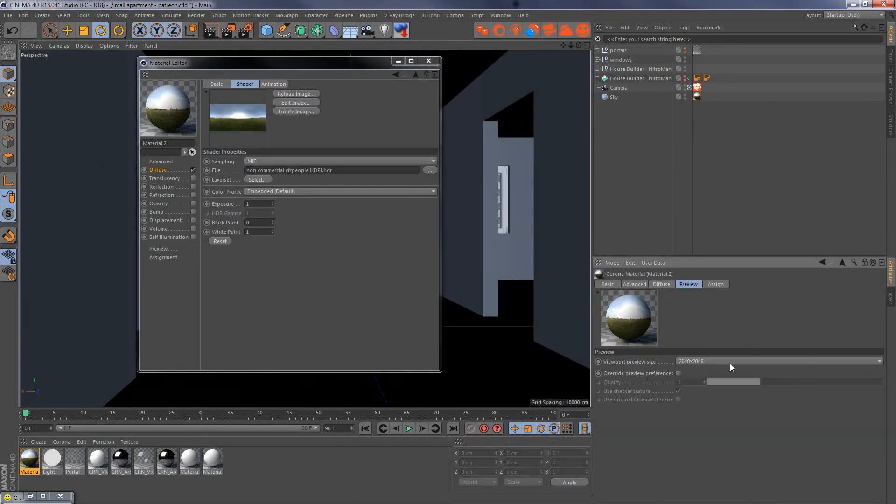
click(428, 60)
click(689, 87)
alt+drag(458, 188, 390, 190)
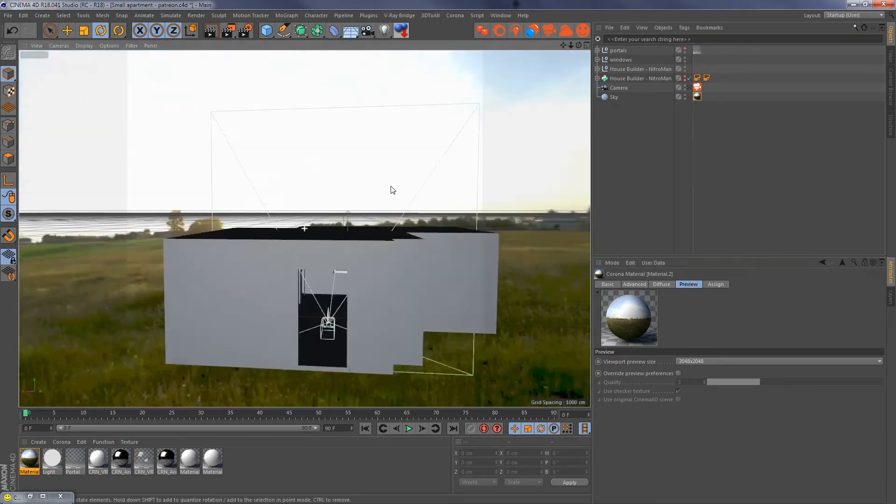
click(615, 97)
drag(352, 332, 393, 333)
click(689, 88)
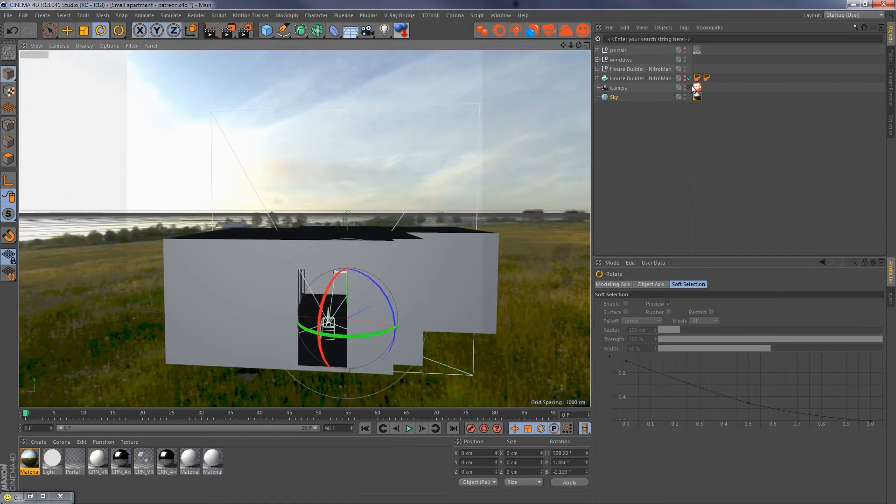
- Render the interior, try an exposure of 4 EV, settle on 3 EV, and stop and close the frame buffer
click(583, 31)
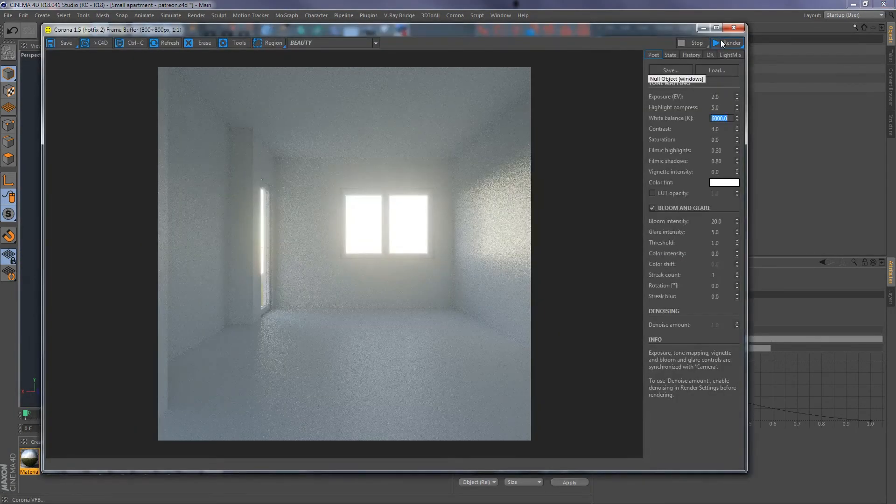
click(720, 40)
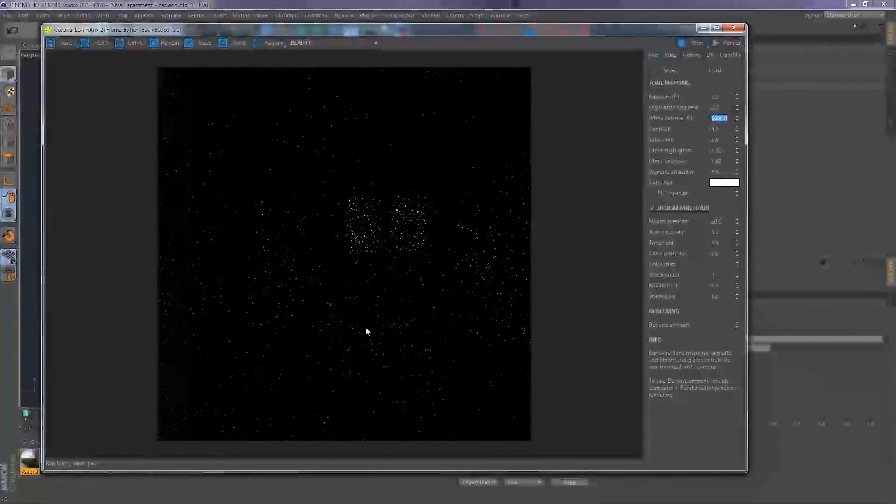
double_click(717, 96)
text(4)
key(Return)
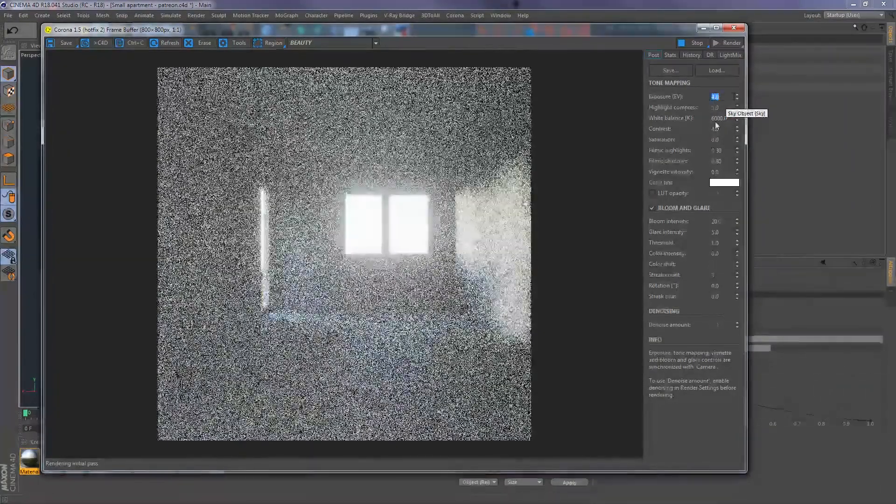
text(3)
key(Return)
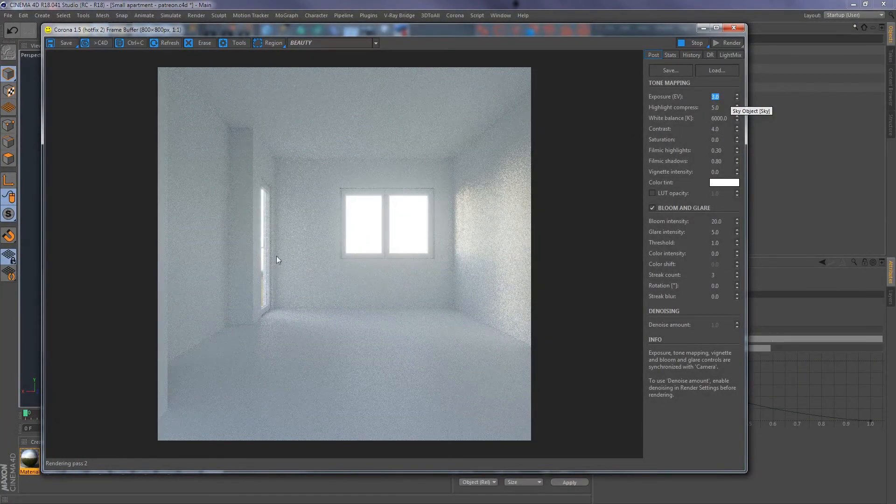
click(699, 46)
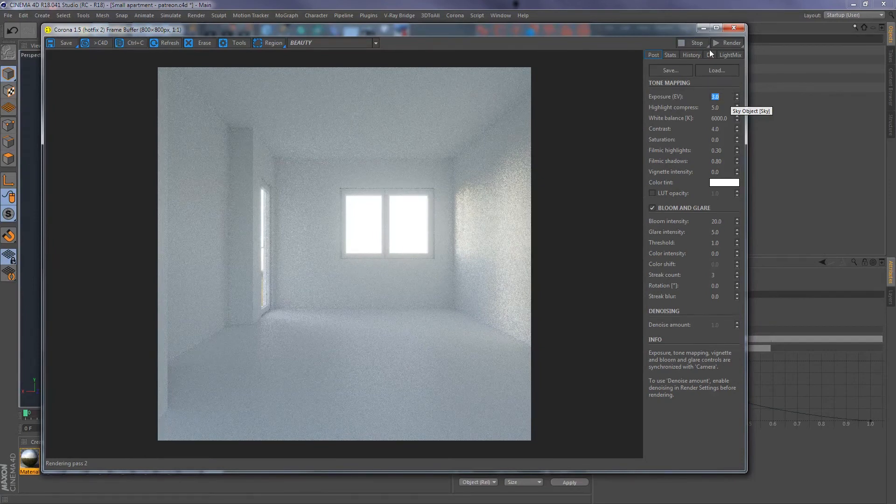
click(733, 27)
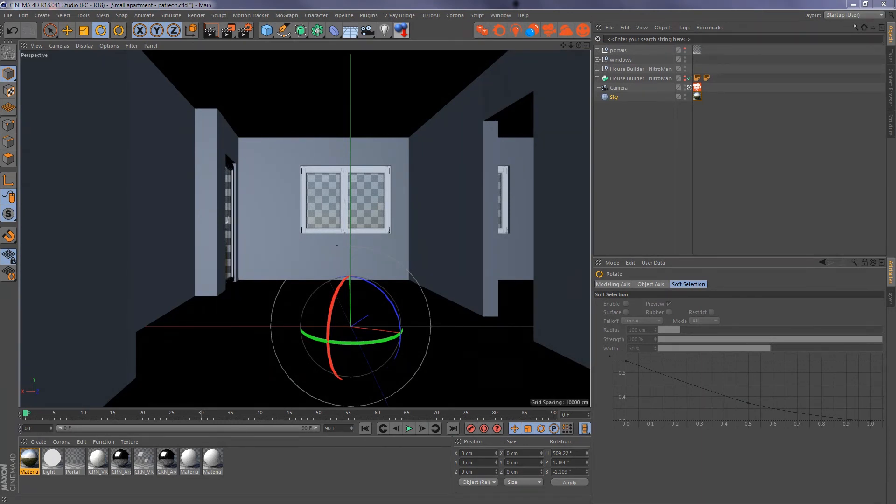
- Replace the sky material's texture with fjord_cloudy_sainte-rose-du-nord_canada.hdr, check the background from outside and return to the camera view
double_click(28, 459)
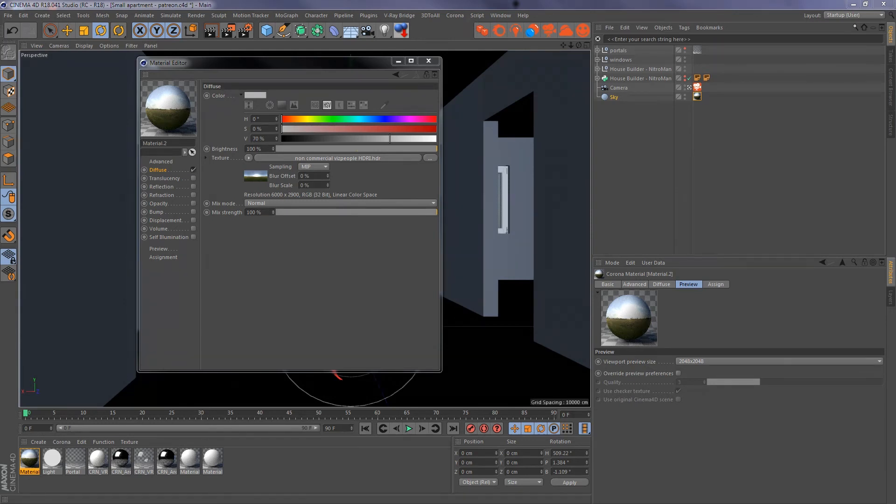
drag(272, 202, 325, 161)
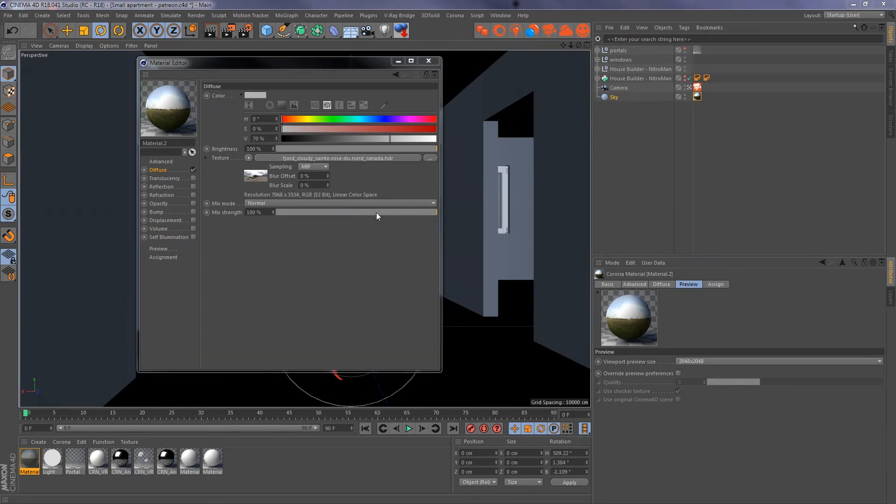
click(429, 62)
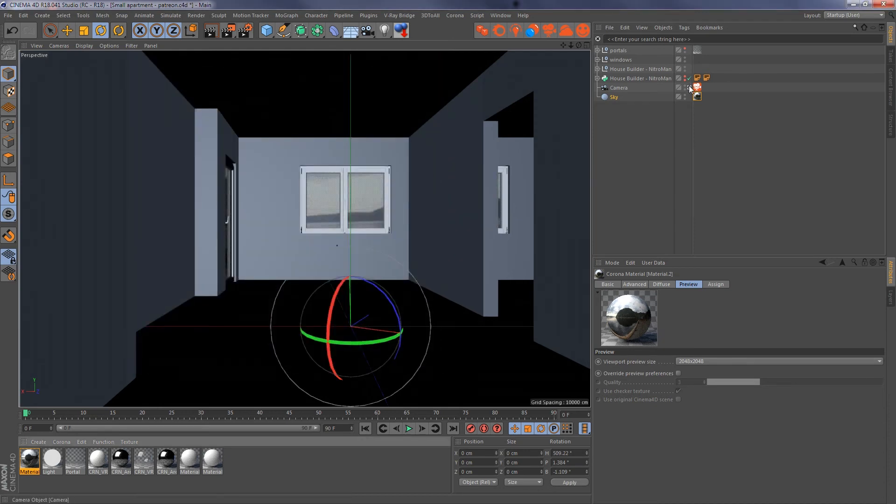
click(689, 88)
alt+drag(381, 194, 376, 229)
click(689, 87)
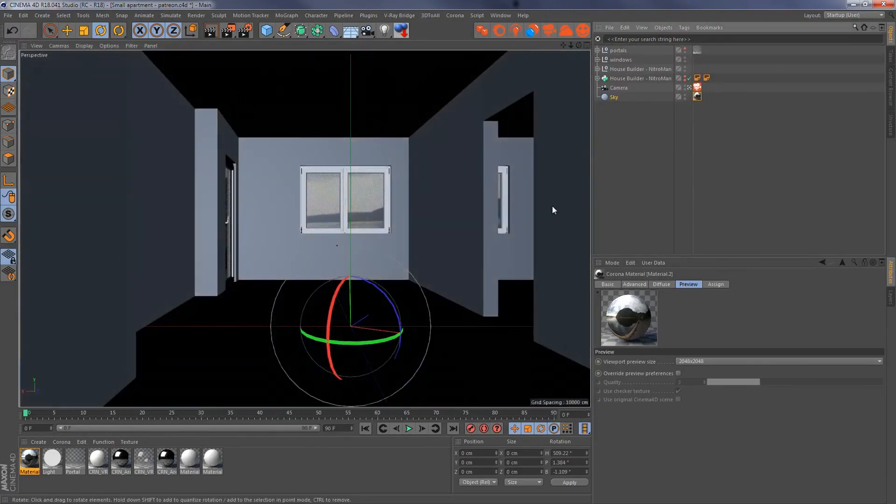
- Render with the cloudy HDRI, set bloom intensity to 10 and glare intensity to 2, and stop and close the frame buffer
click(582, 32)
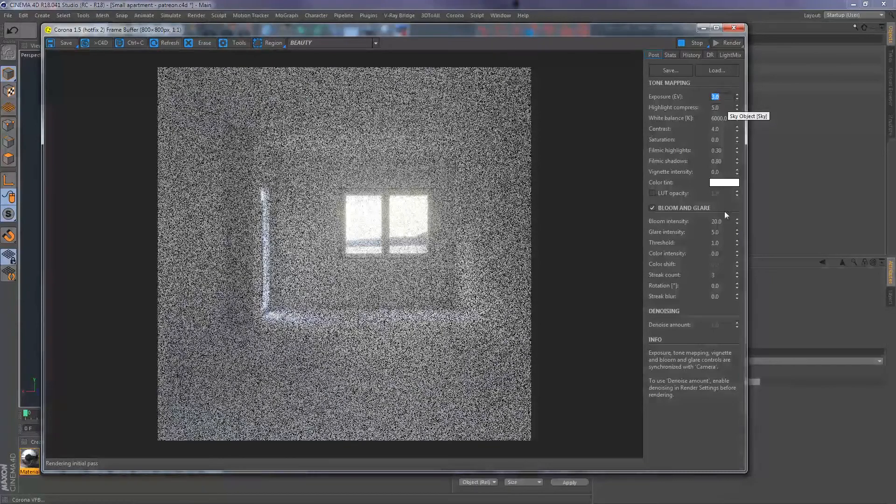
click(727, 222)
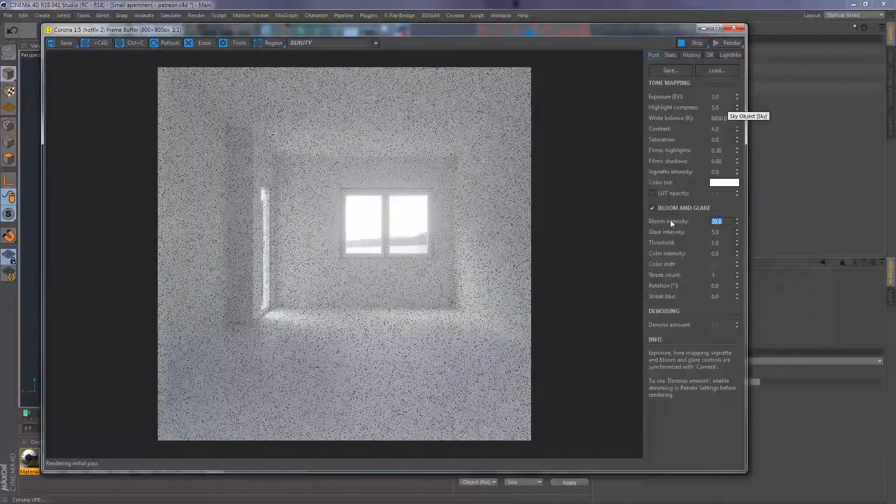
text(10)
key(Return)
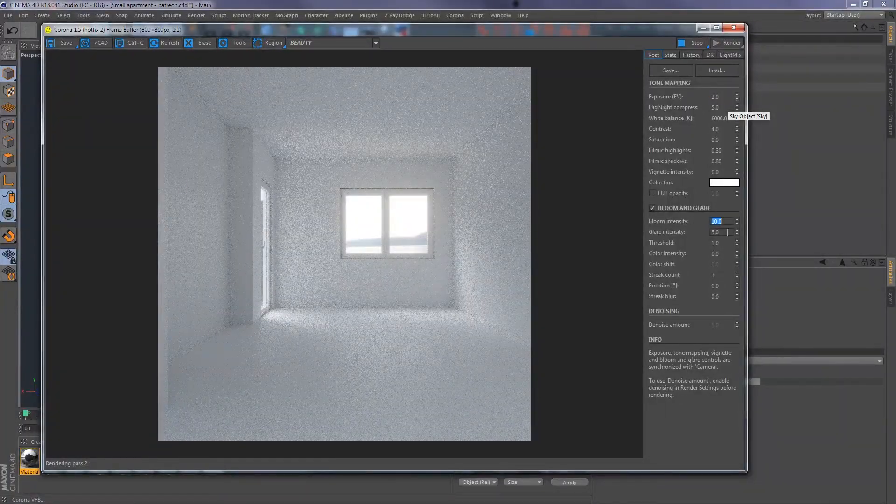
text(2)
key(Return)
click(700, 43)
click(734, 28)
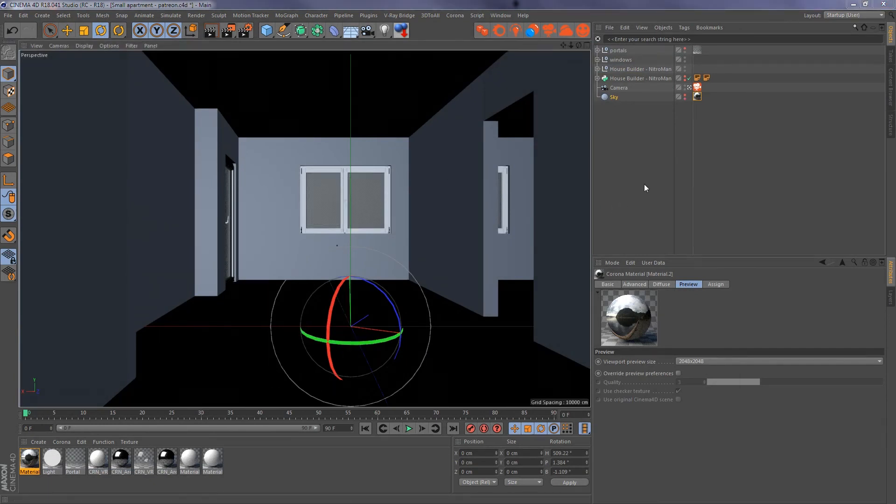
- Add a Corona Sky and a Corona Sun to the scene
click(566, 33)
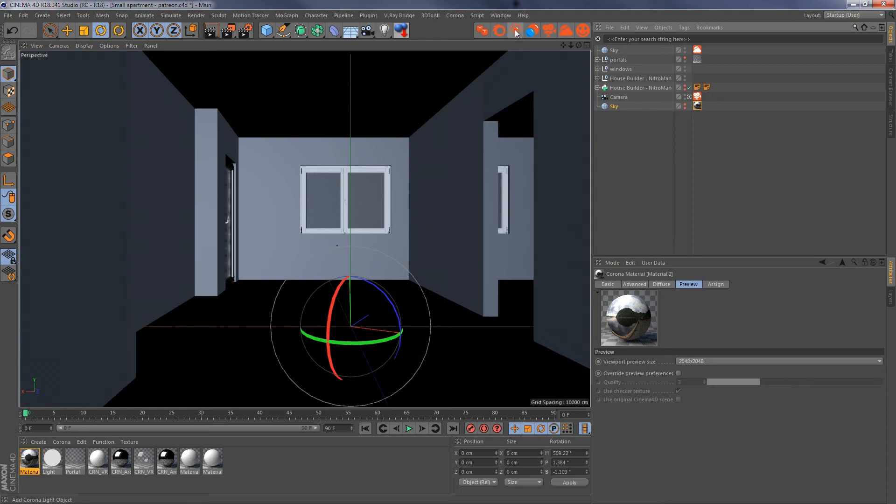
click(455, 15)
click(469, 39)
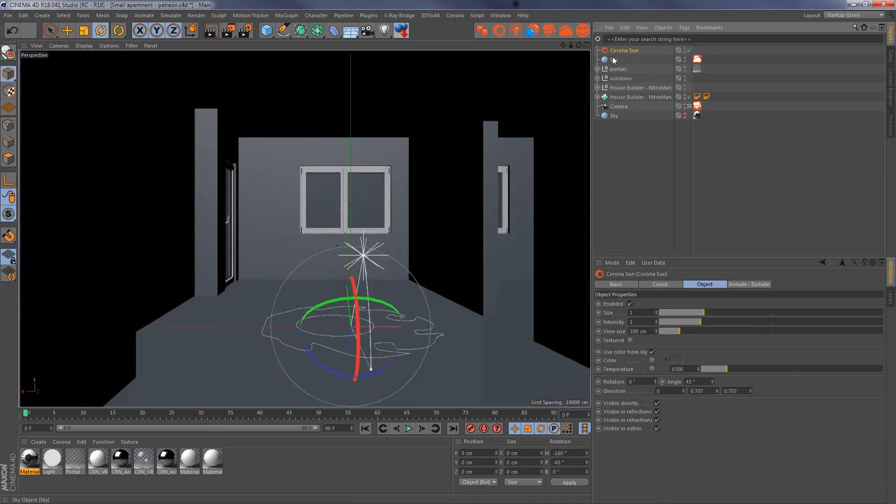
- Try the Rawafake mode on the Corona Sky tag and return it to Hosek
click(614, 62)
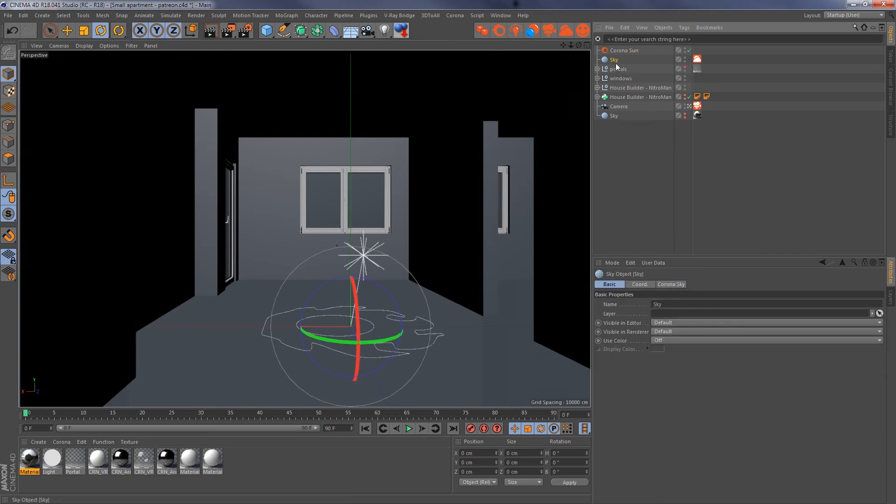
click(697, 59)
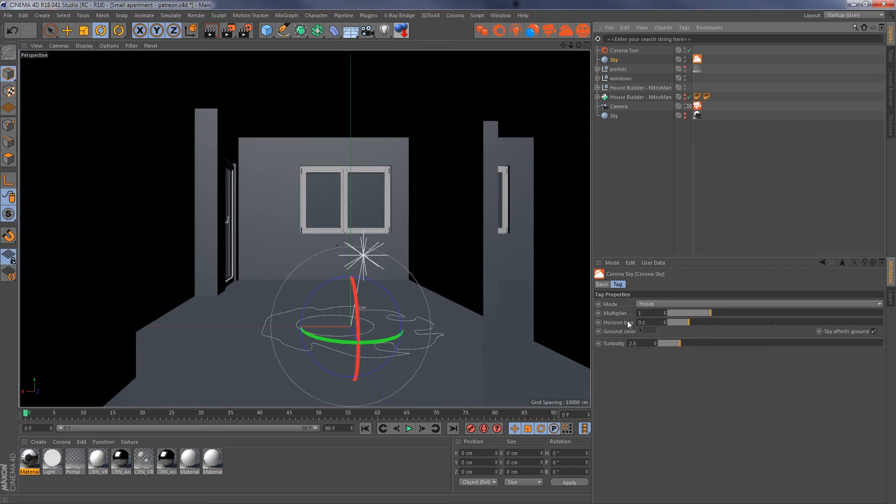
click(648, 304)
click(659, 313)
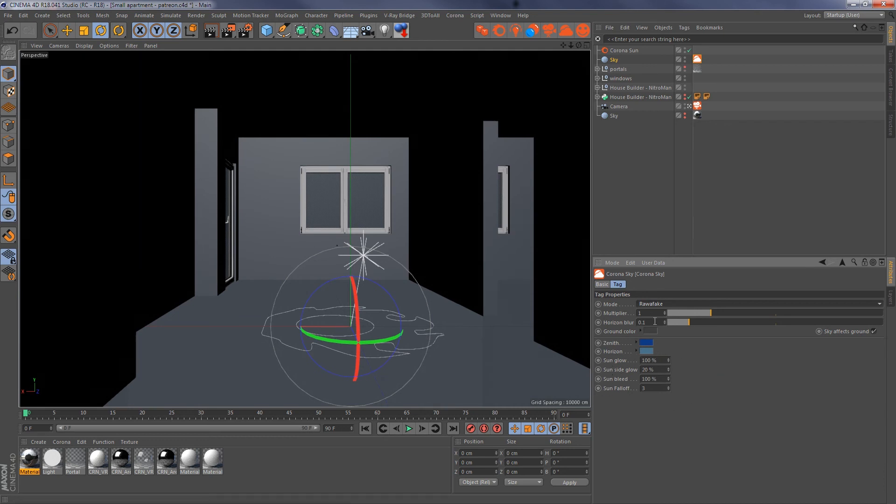
click(651, 305)
click(658, 323)
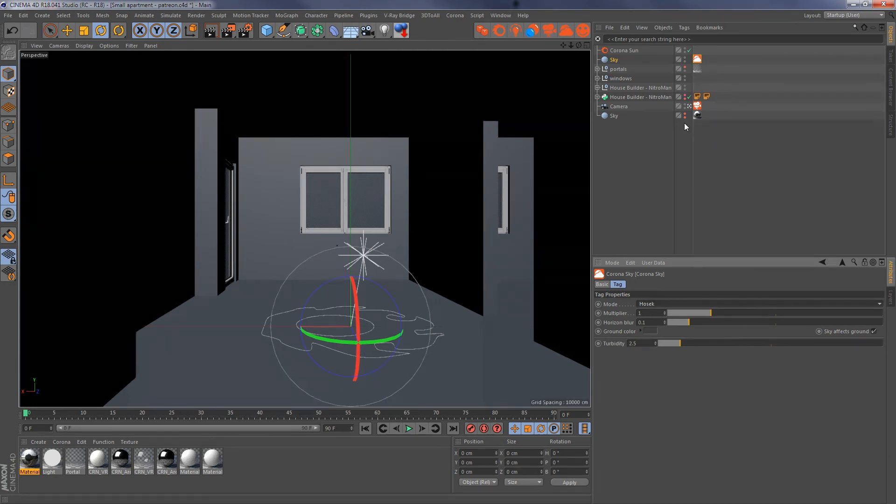
- Leave the camera view and enlarge the Corona Sun's view size to about 913 cm, viewing the building from outside
click(633, 51)
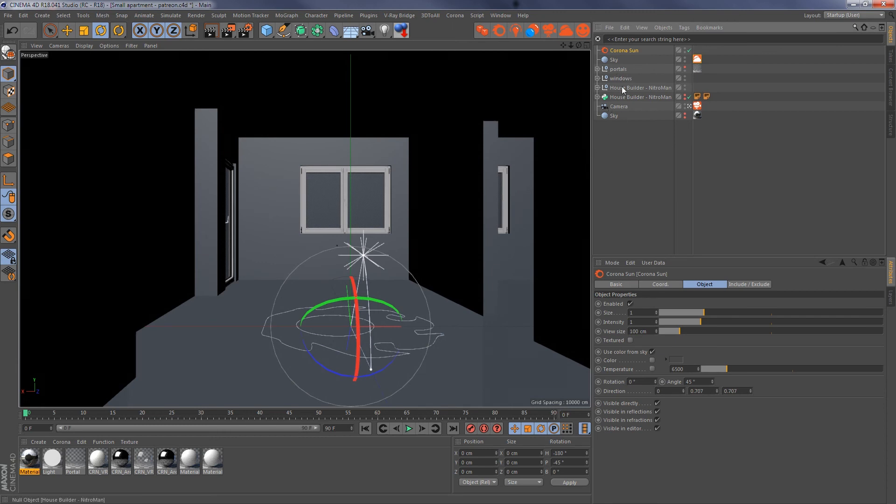
click(689, 107)
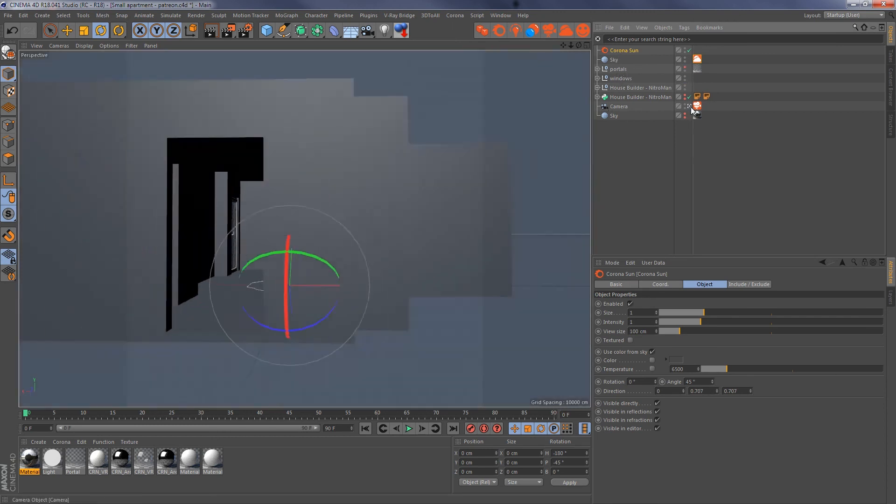
alt+drag(288, 230, 354, 245)
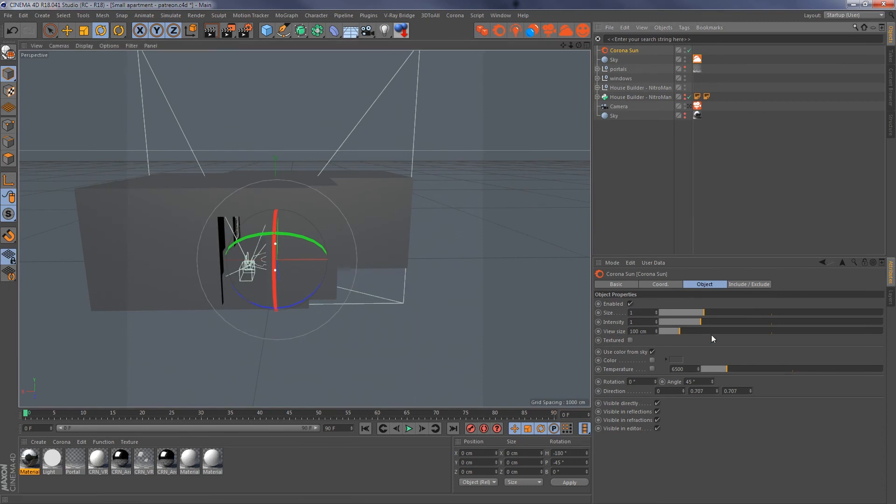
drag(687, 332, 864, 330)
alt+right_drag(372, 253, 359, 255)
alt+drag(381, 252, 321, 257)
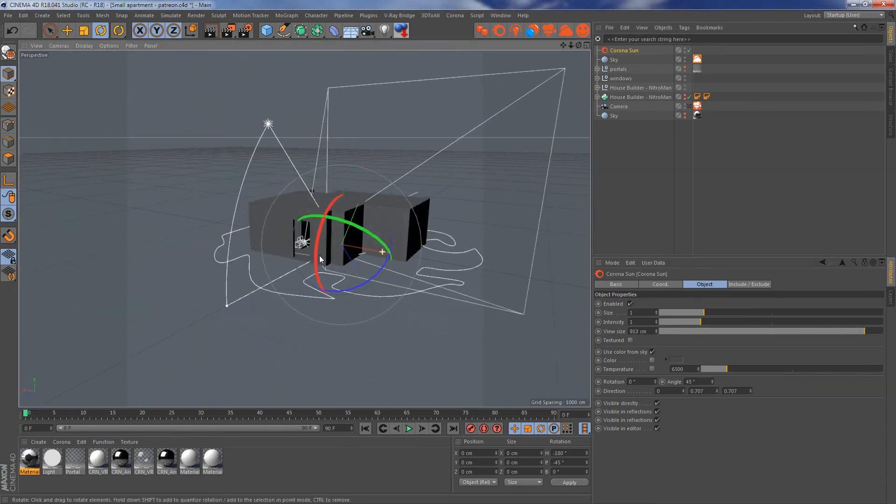
- Rotate the Corona Sun to 244°, return to the camera view, and render the interior in the Corona frame buffer
drag(655, 382, 655, 342)
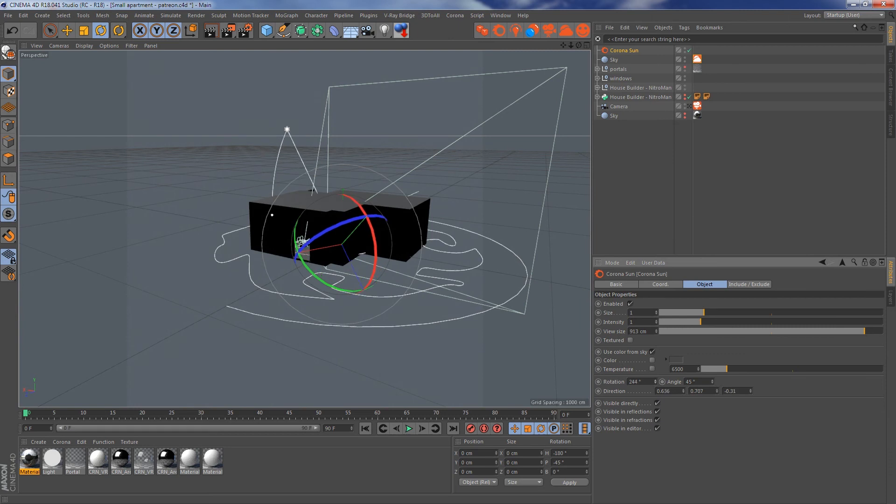
click(689, 106)
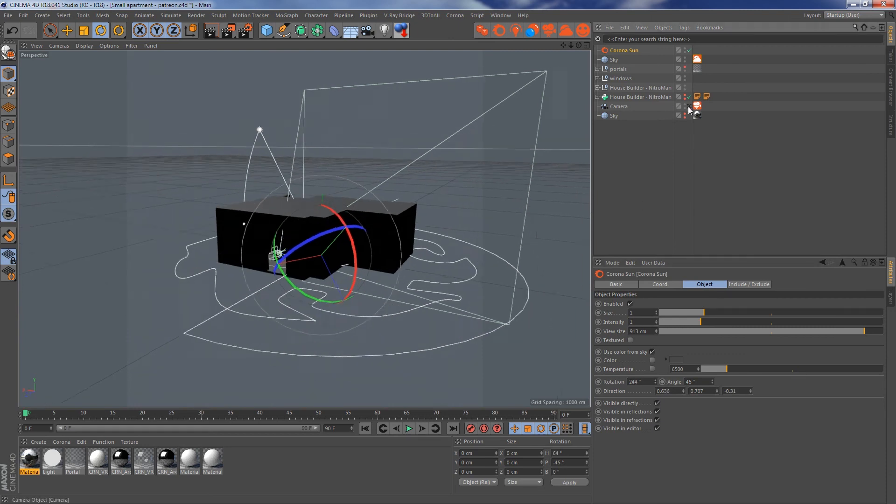
click(566, 31)
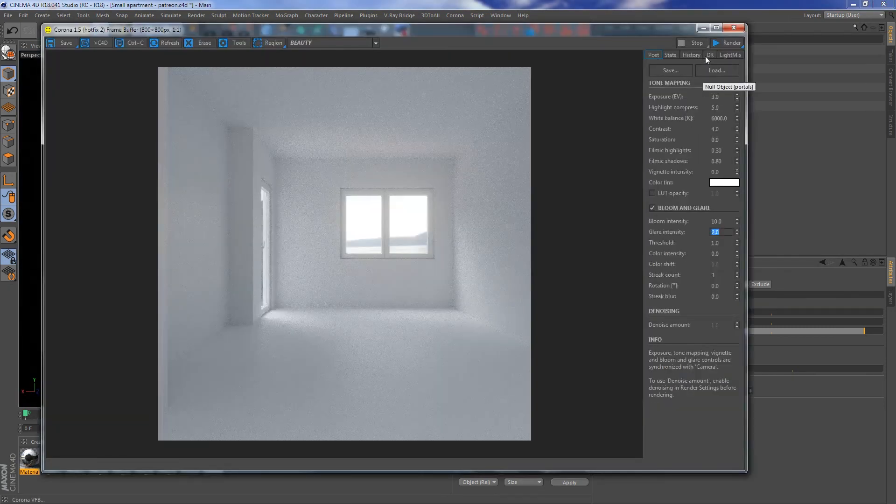
click(727, 43)
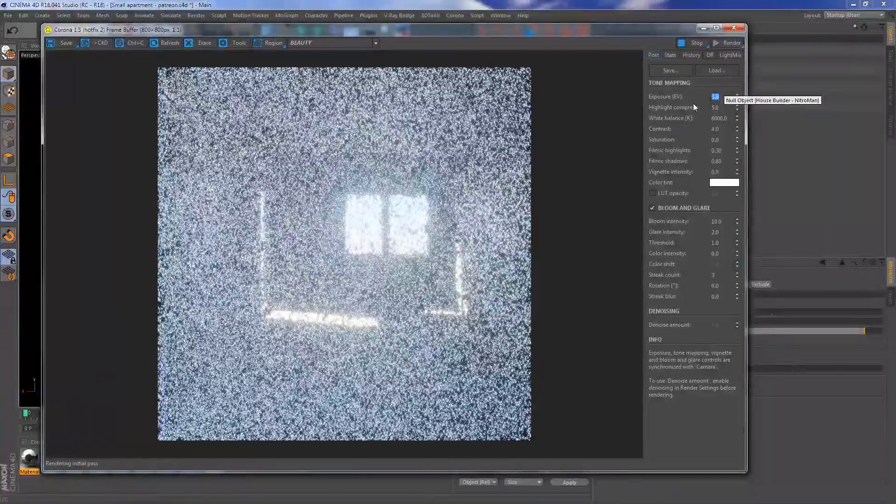
- Try tone-mapping exposures of 0, -2 and -3 EV on the running render and settle on -1
text(0)
key(Return)
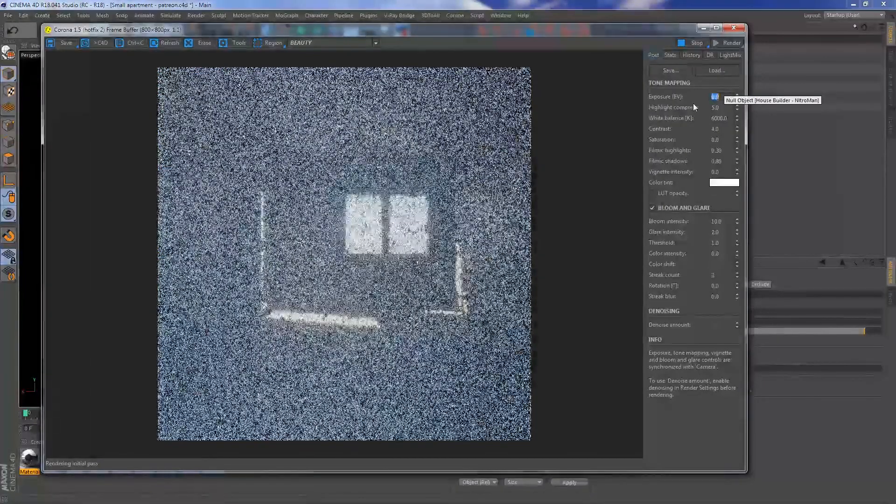
text(-)
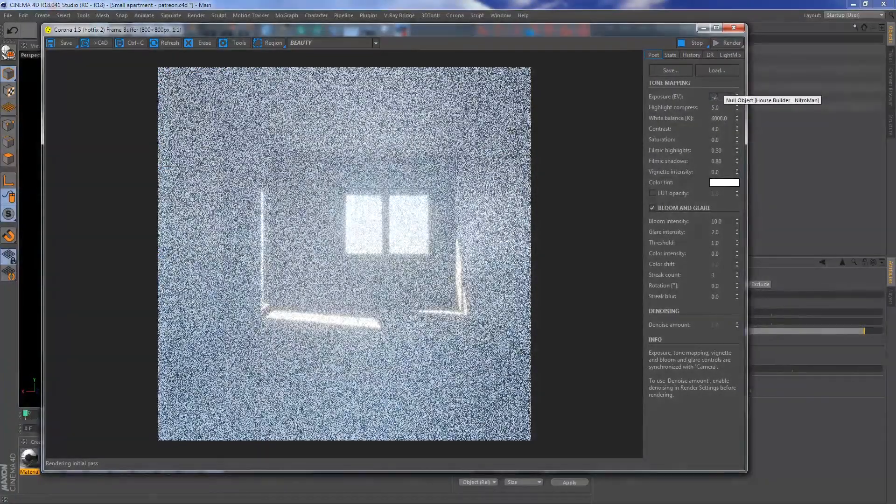
text(2)
key(Return)
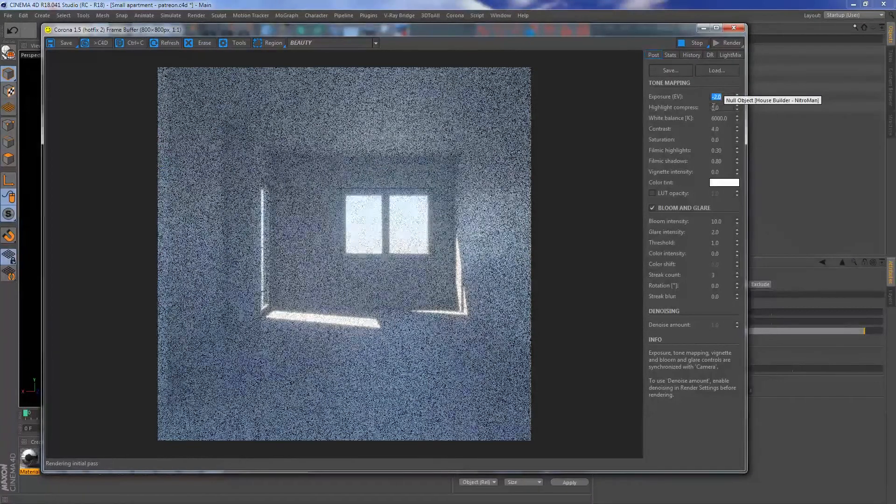
text(-3)
key(Return)
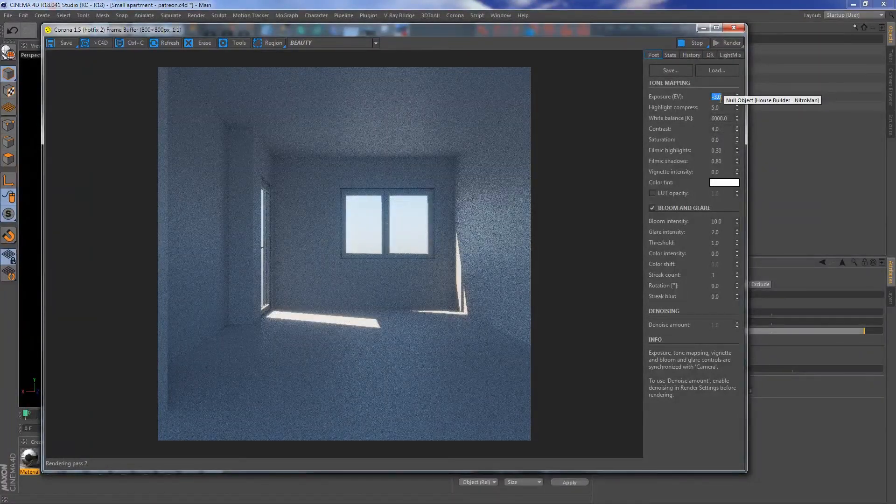
text(-1)
key(Return)
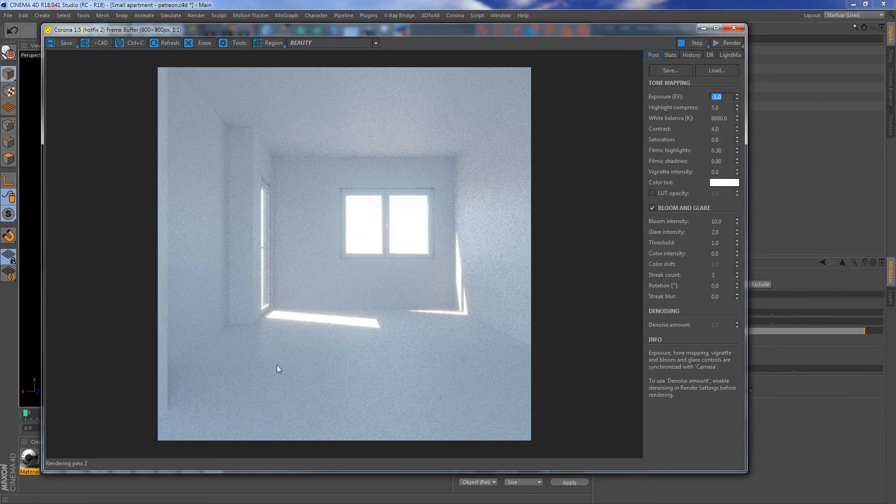
- Try a white balance of 5000 K, set it to 8000 K, and stop the render and close the frame buffer
double_click(721, 118)
text(5000)
key(Return)
text(8000)
key(Return)
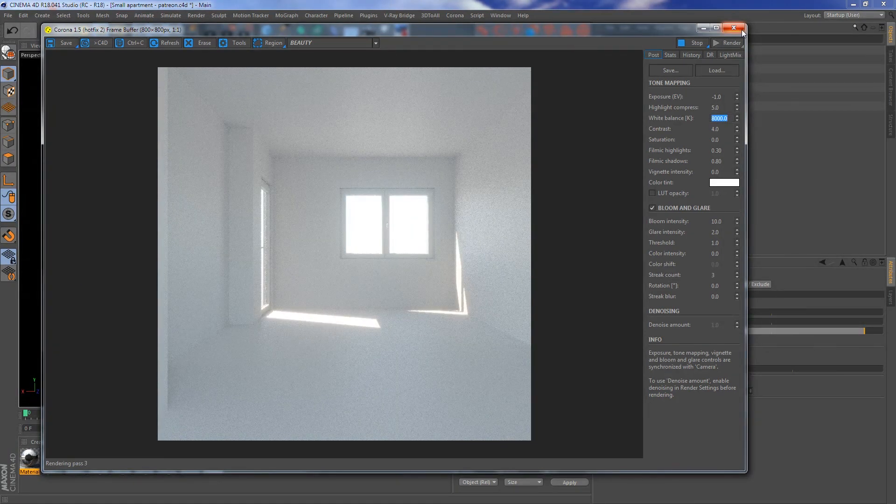
drag(650, 31, 603, 39)
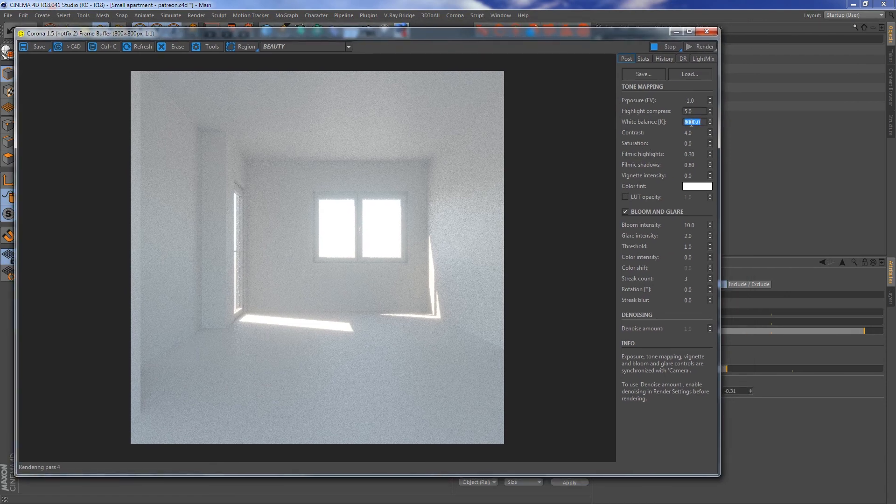
click(670, 48)
click(706, 31)
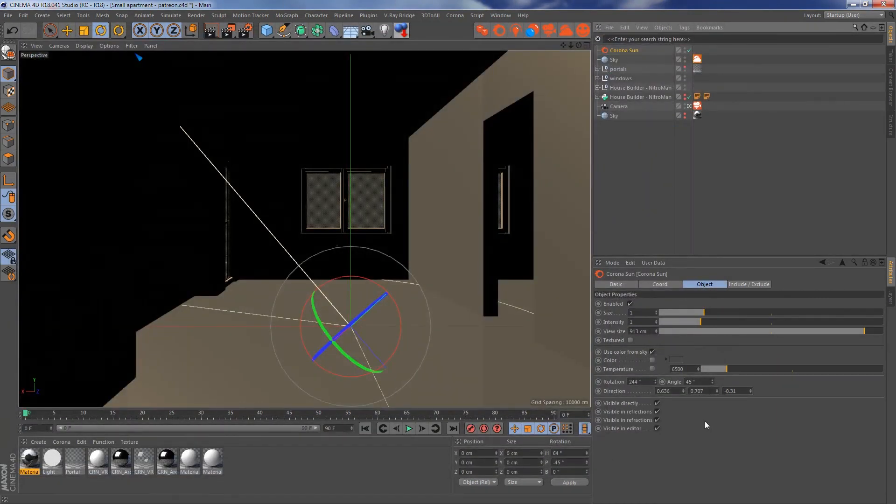
- Lower the Corona Sun's angle to 15° and render the interior again
double_click(699, 382)
text(15)
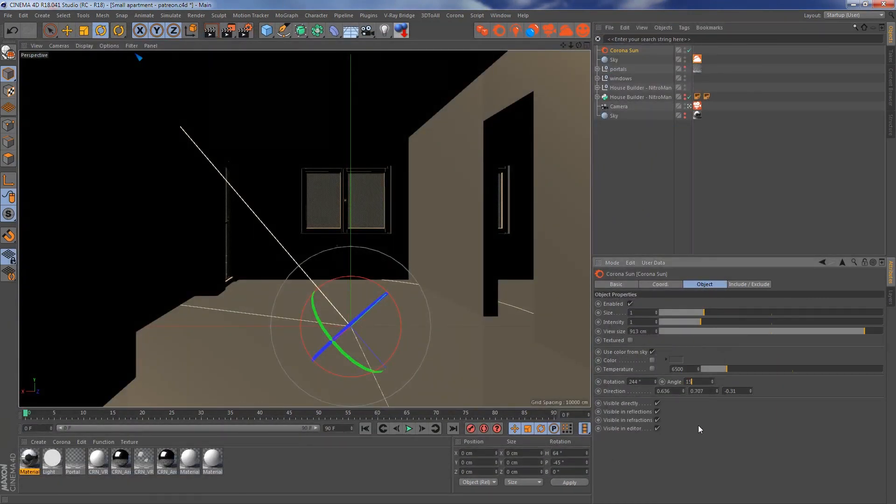
key(Return)
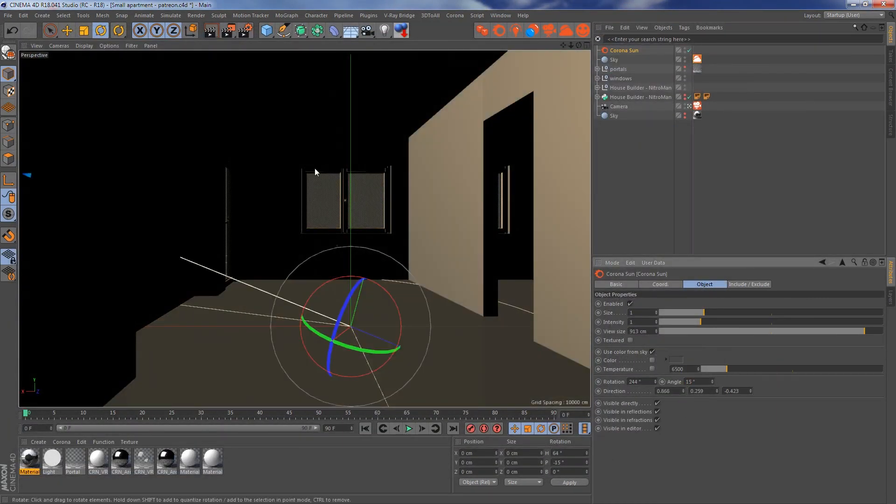
click(574, 32)
click(715, 46)
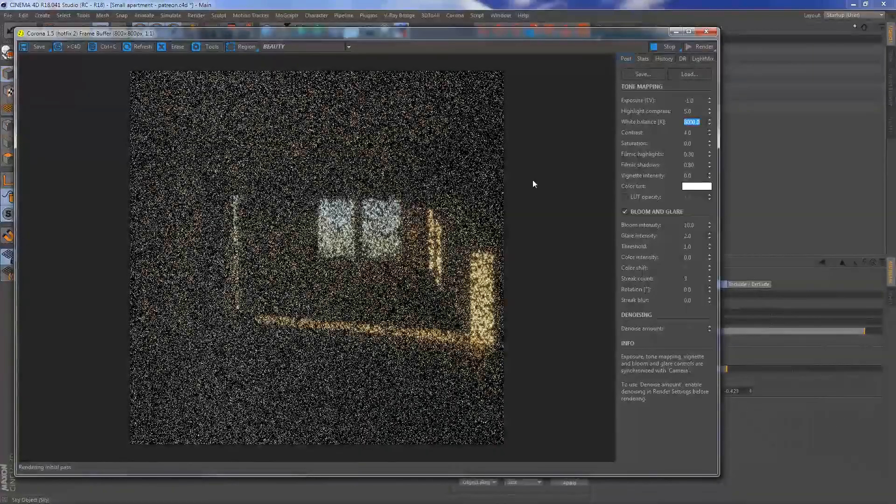
- Set the exposure to -2 EV and, after trying 7000 K, the white balance to 6000 K, closing the frame buffer
click(689, 100)
text(-2)
key(Return)
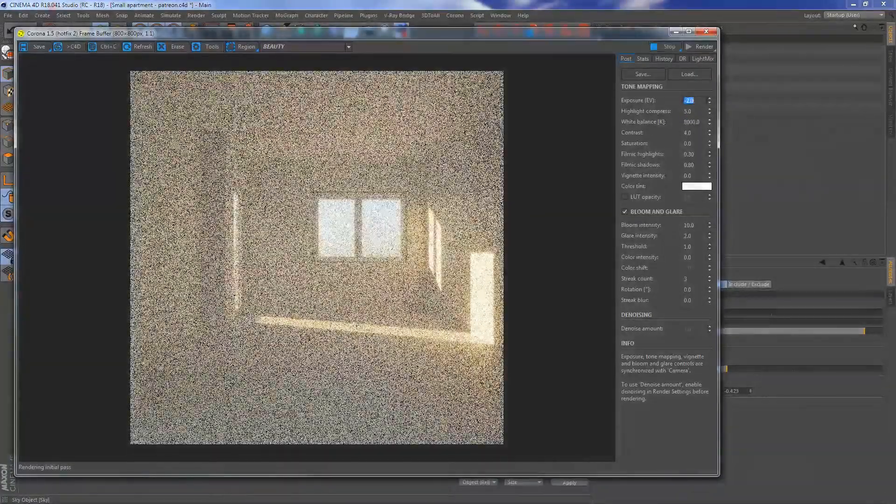
click(683, 122)
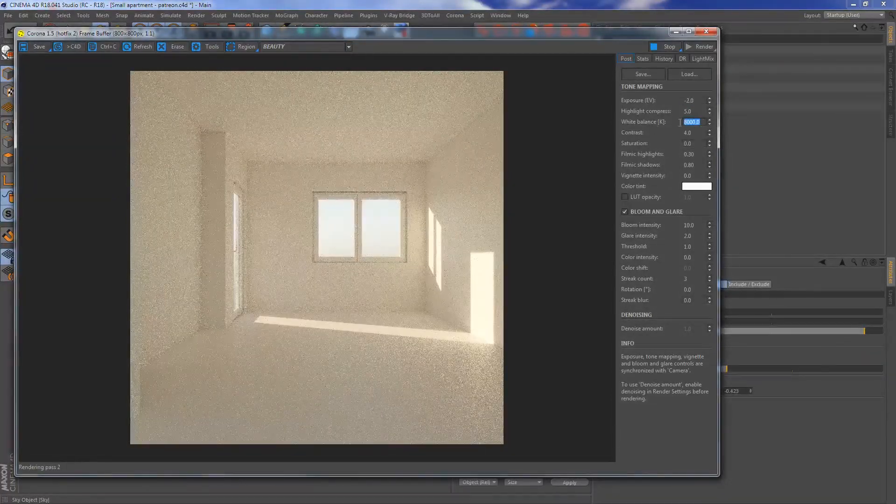
text(7000)
key(Return)
text(6000)
key(Return)
click(707, 32)
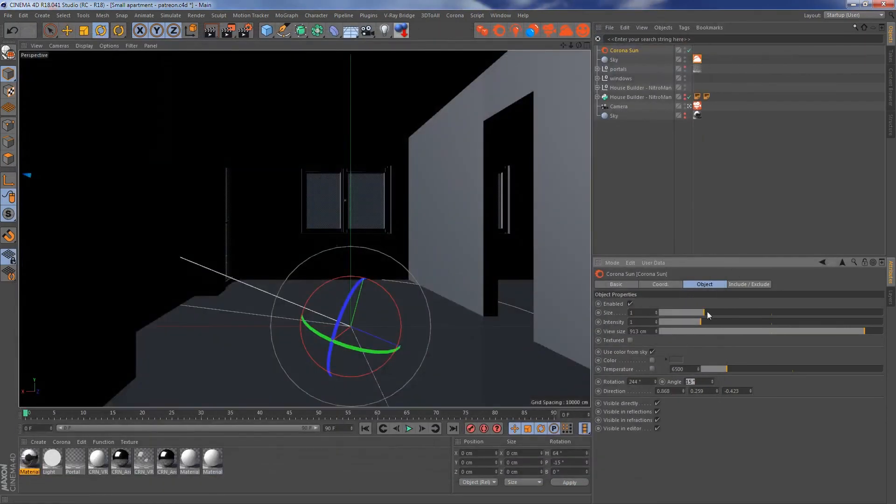
- Reduce the Corona Sun's intensity to 0.2, render the interior again, and stop the render and close the frame buffer
click(629, 322)
text(0.2)
key(Return)
click(531, 32)
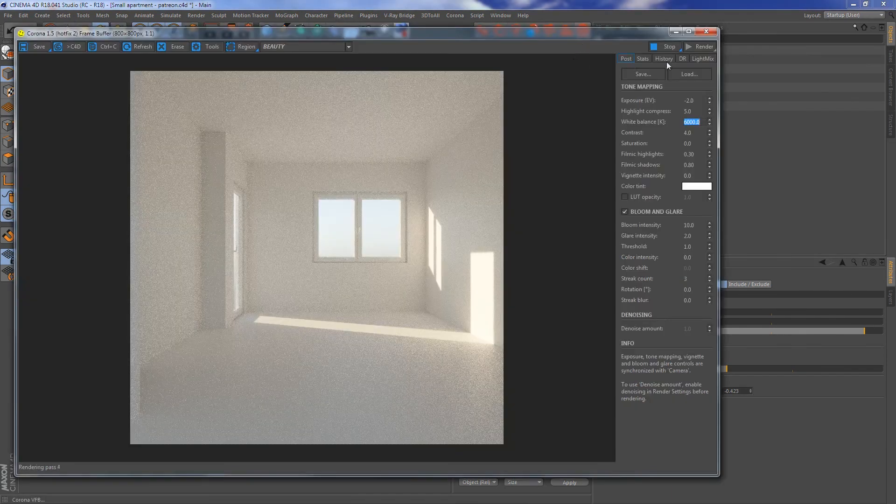
click(700, 48)
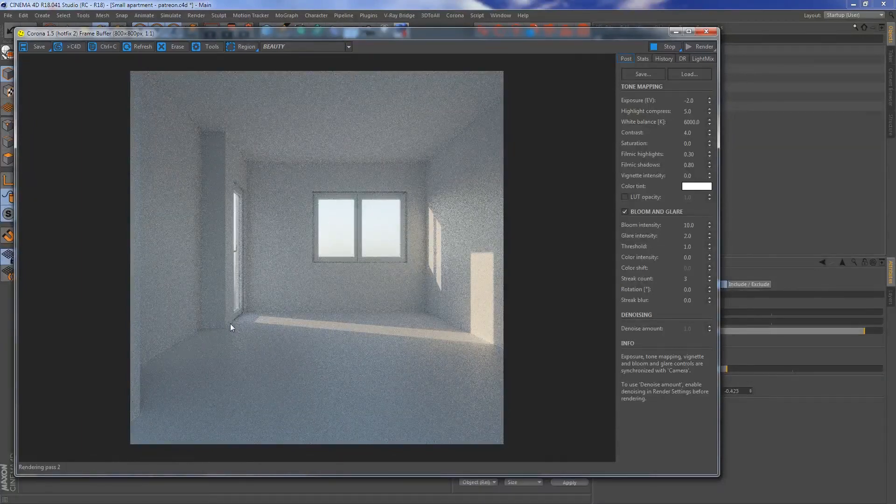
click(670, 49)
click(706, 32)
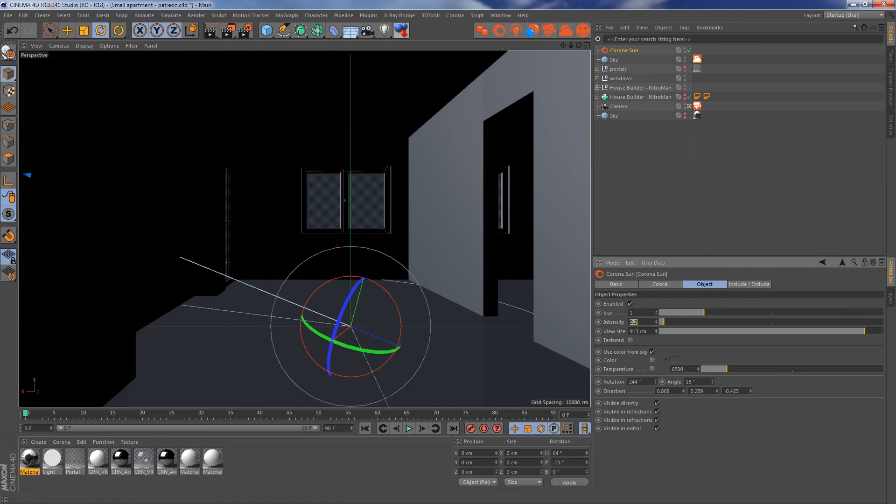
key(Return)
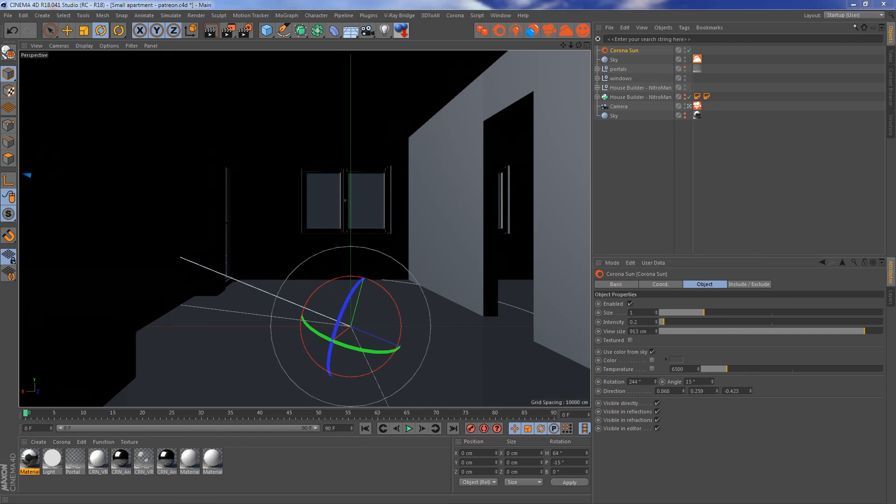